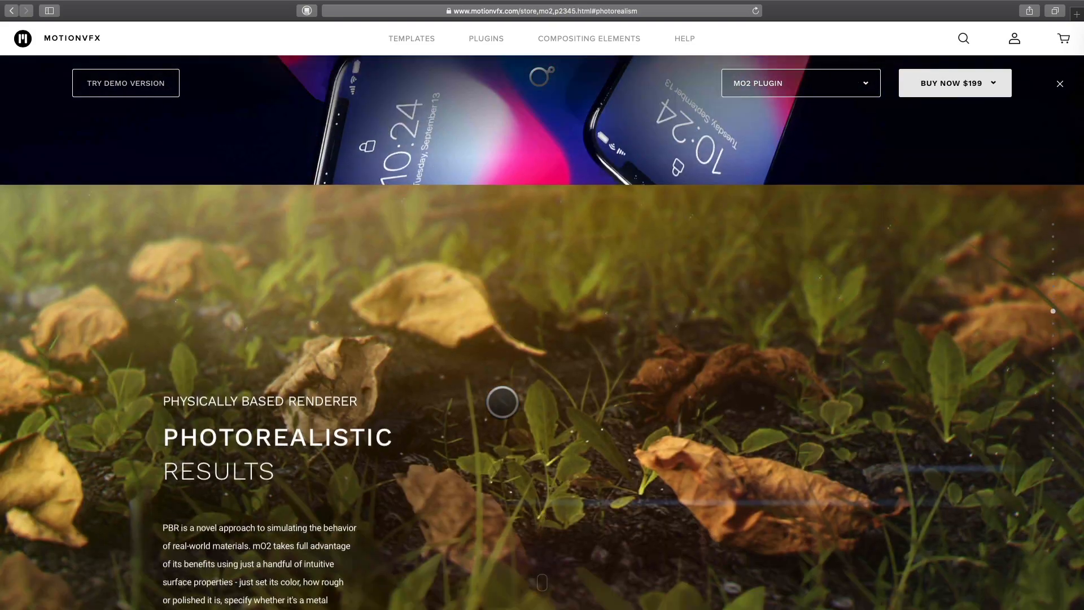
Review the feature sections of the mO2 product page, from photorealistic results through alpha channel support.
scroll(502, 402, "down", 2)
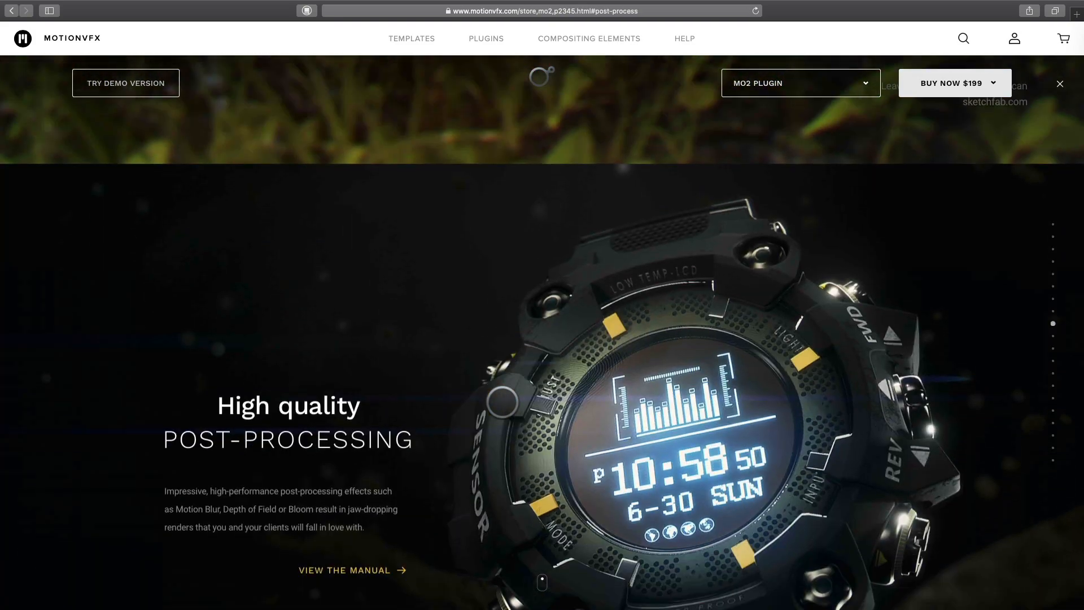
scroll(501, 402, "down", 2)
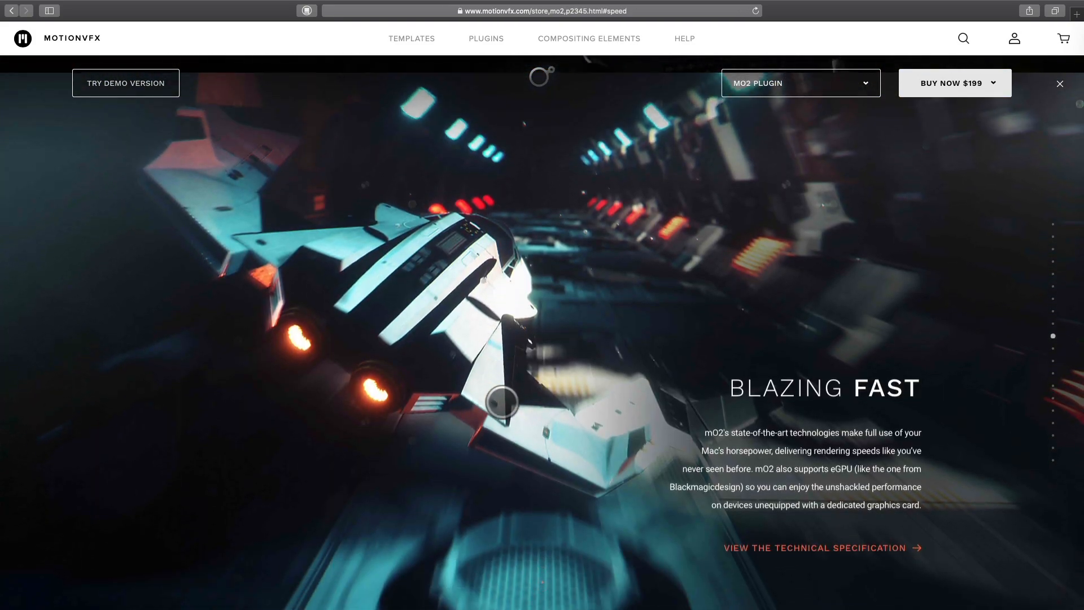
scroll(502, 402, "down", 2)
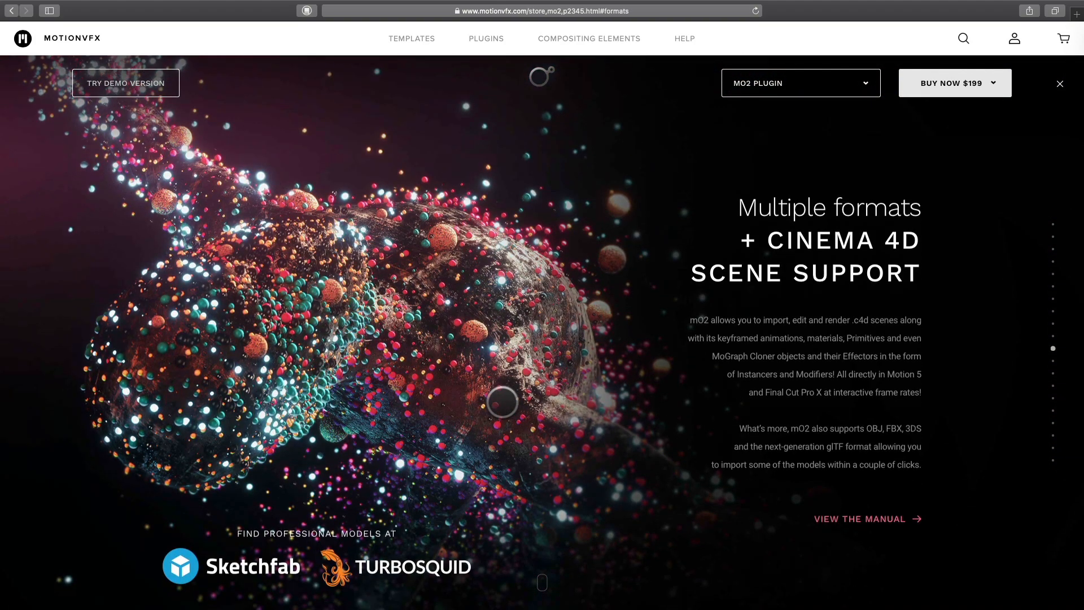
scroll(502, 402, "down", 2)
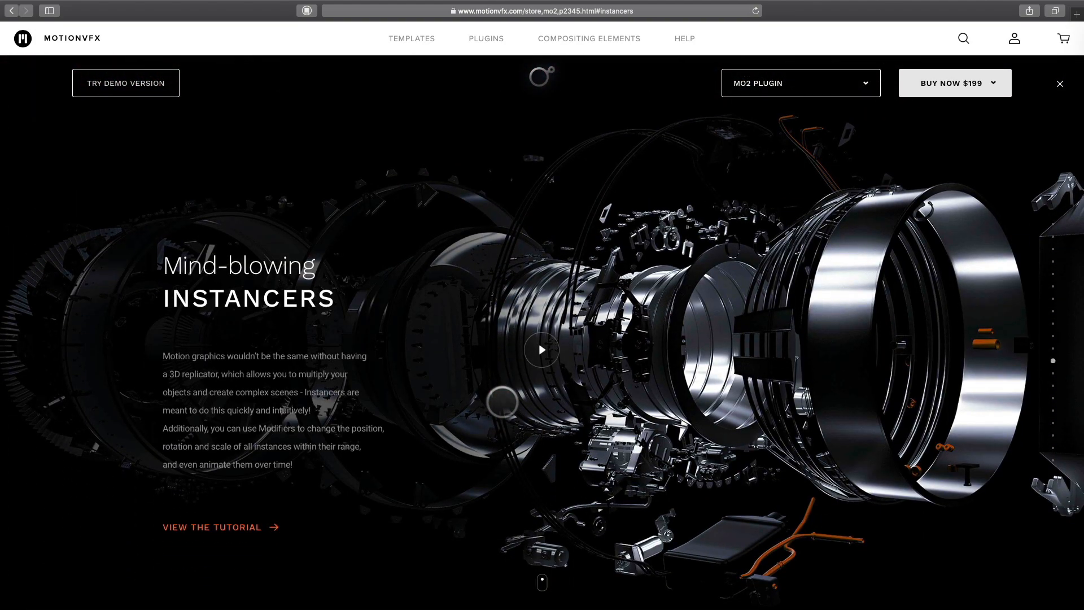
scroll(502, 402, "down", 2)
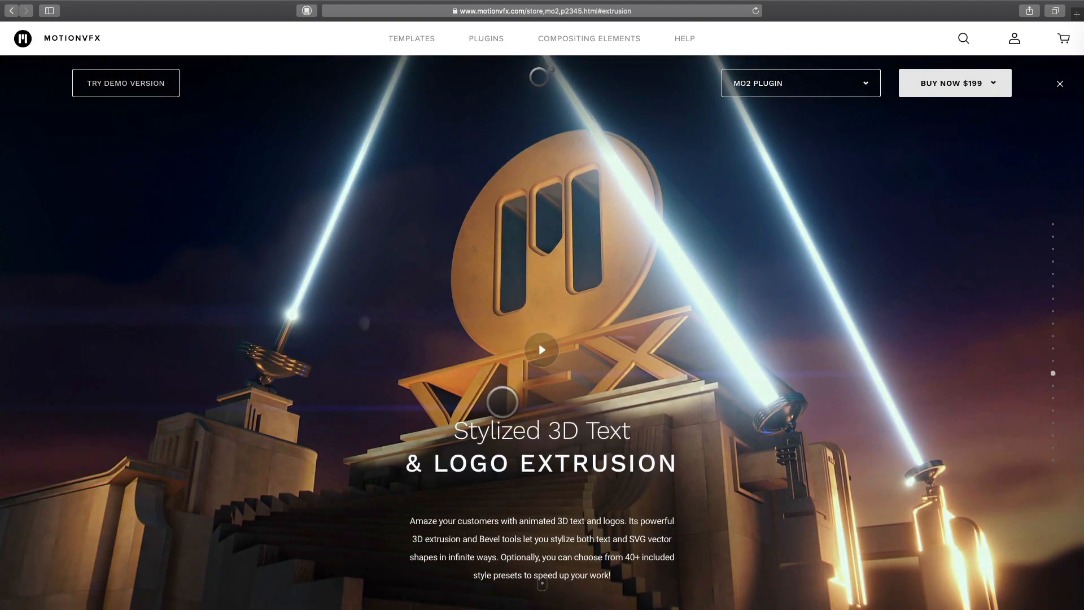
scroll(502, 402, "down", 2)
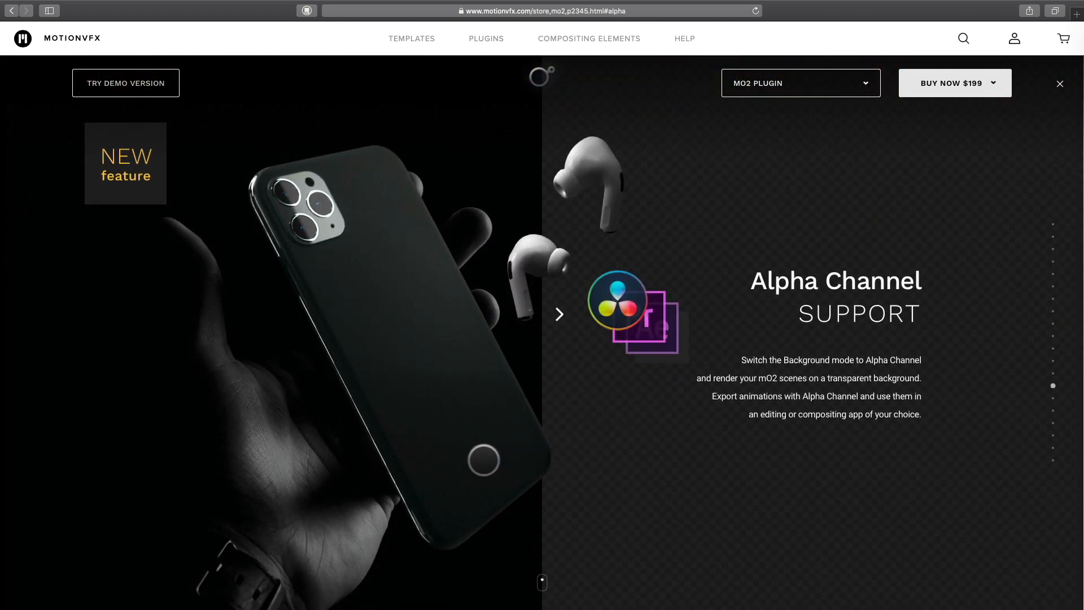
Switch to Final Cut Pro and check the mO2 plugins and the settings options in mInstaller.
key("ctrl+Left")
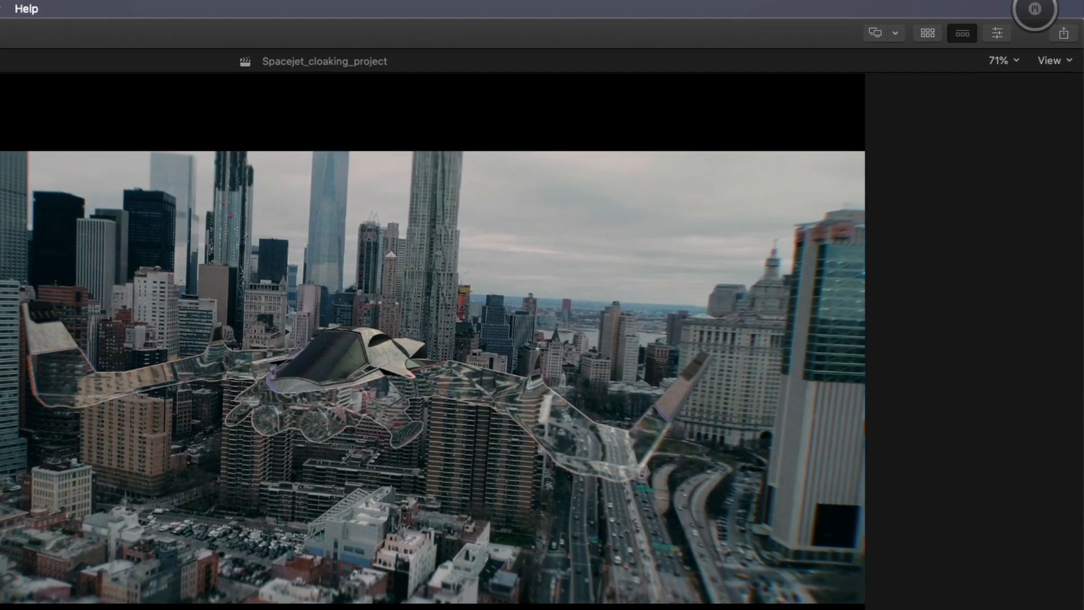
left_click(1048, 6)
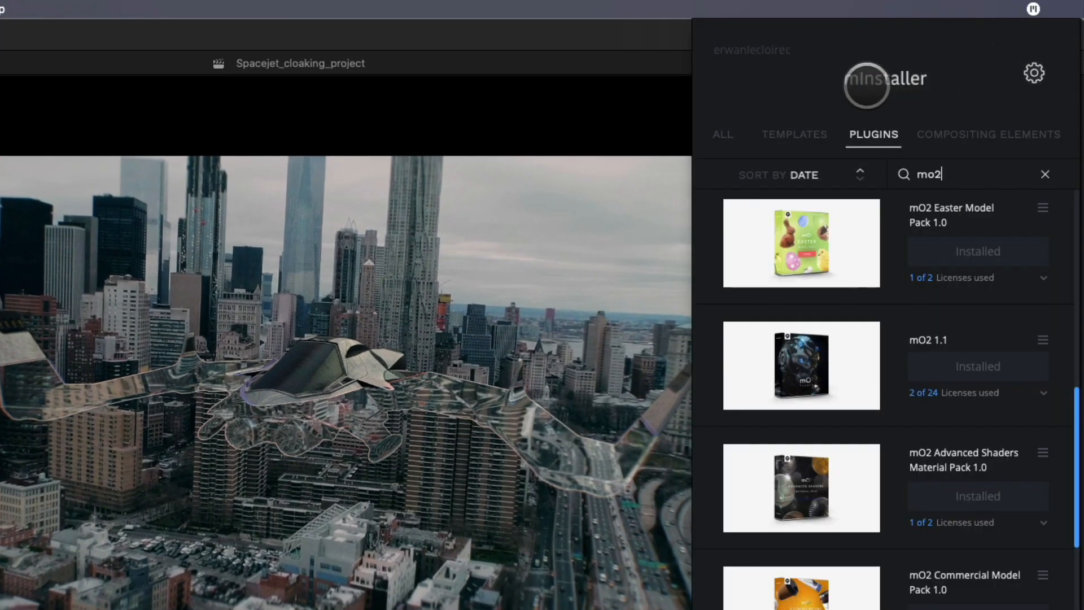
left_click(1033, 73)
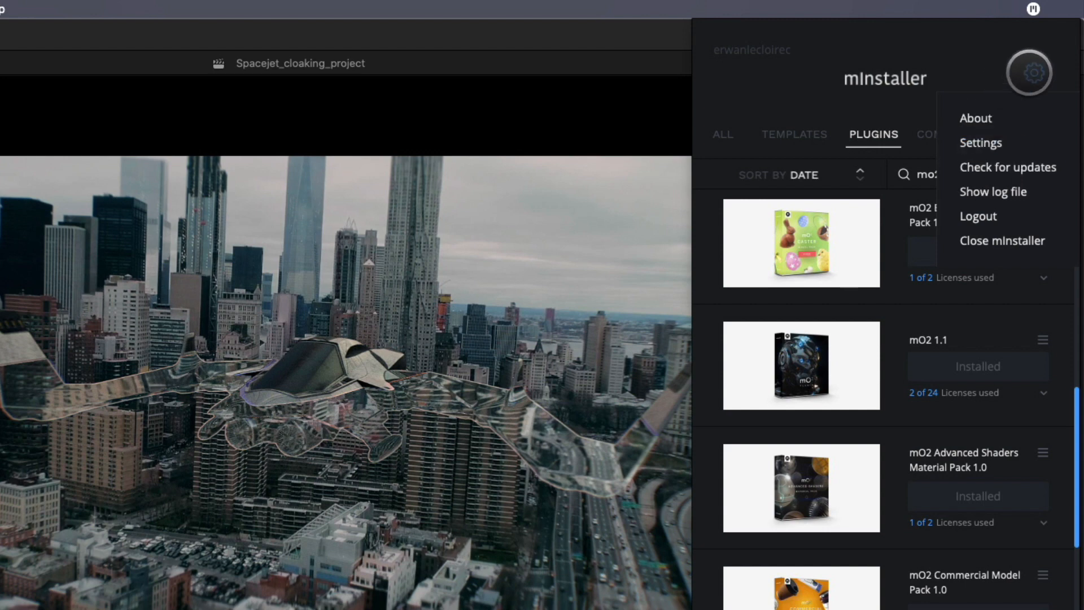
left_click(1032, 71)
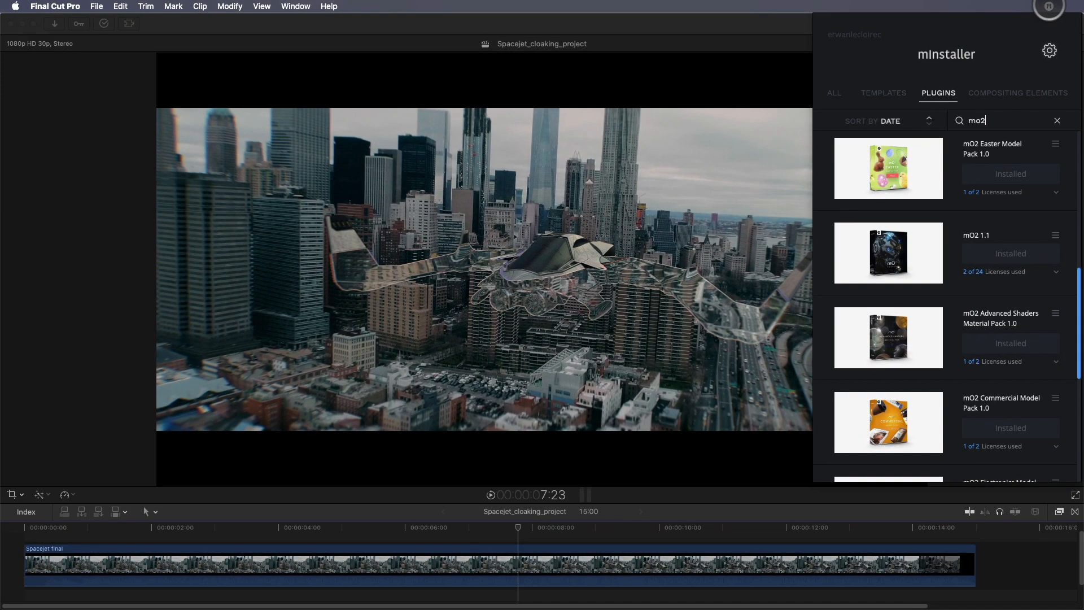
left_click(1049, 7)
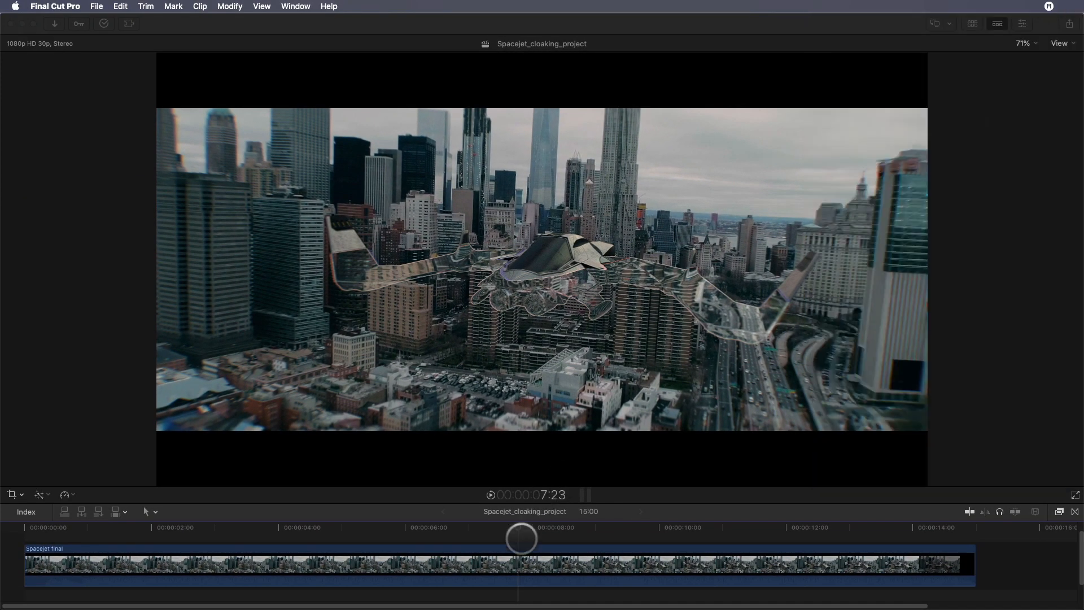
Move the playhead to the start of the timeline and delete the Spacejet final clip.
left_click(518, 528)
left_click_drag(518, 526, 24, 540)
left_click(235, 552)
key("Delete")
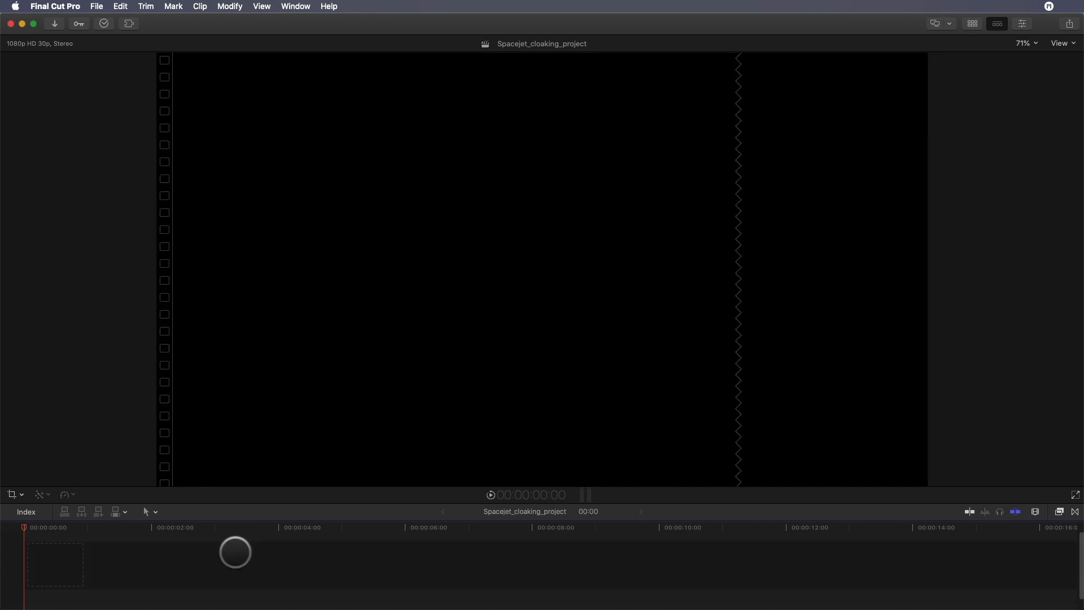
Add the city clip from the library to the empty timeline and fit the whole clip in the timeline.
left_click(971, 24)
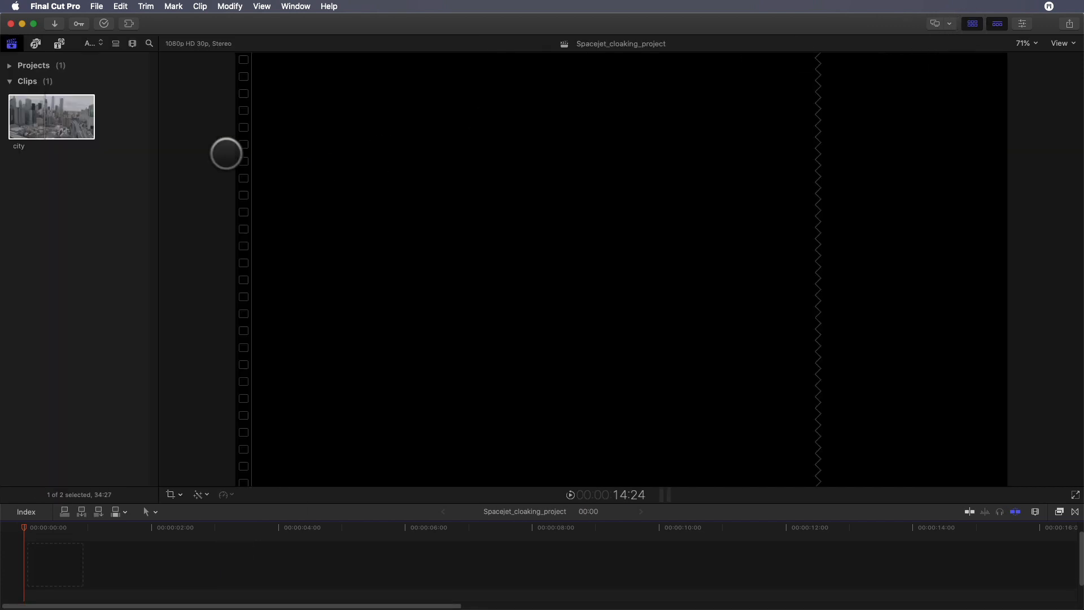
left_click(51, 116)
left_click_drag(45, 120, 308, 574)
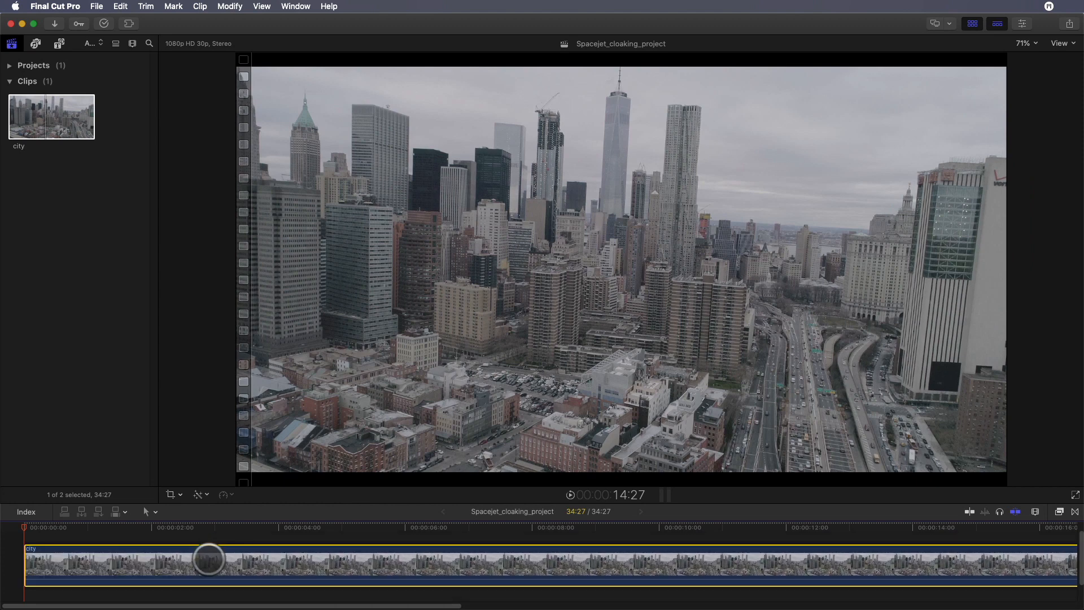
key("shift+z")
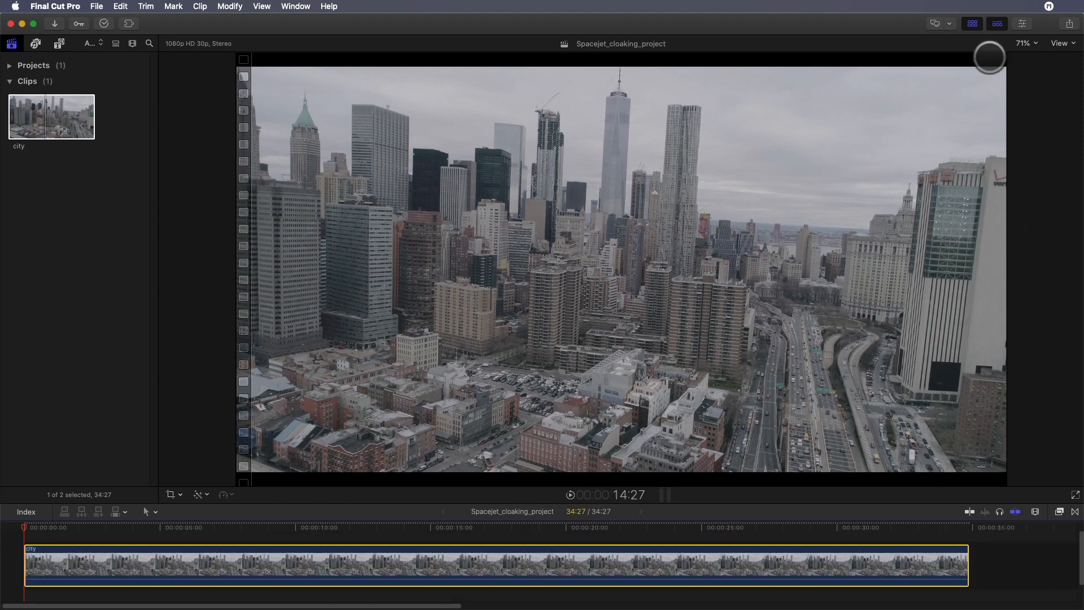
Scale up the city clip so the footage fills the frame without black bars.
left_click(1022, 23)
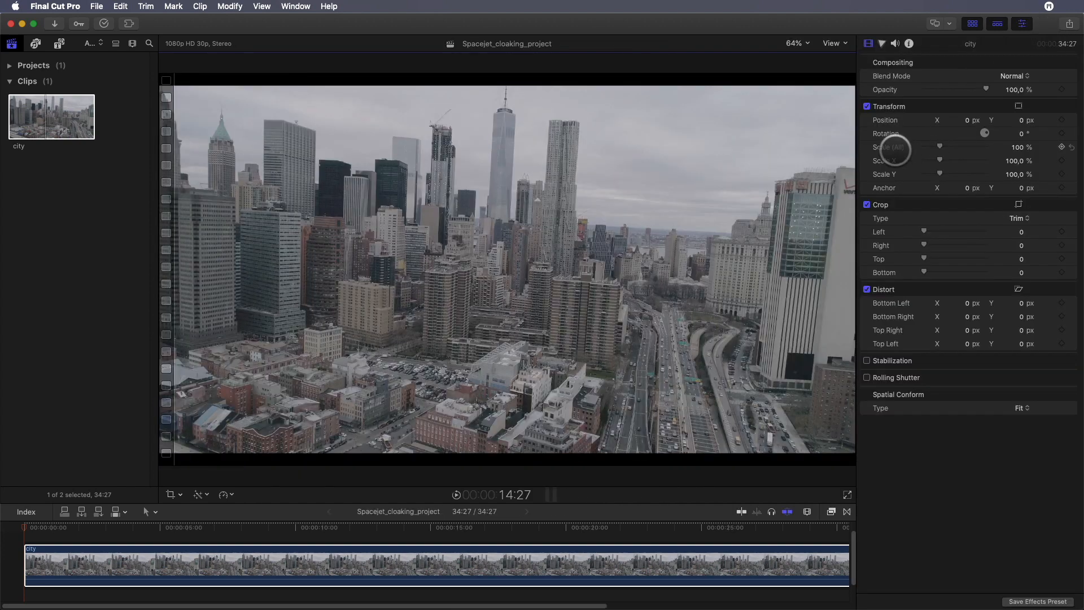
left_click_drag(1019, 148, 1022, 147)
left_click(1022, 23)
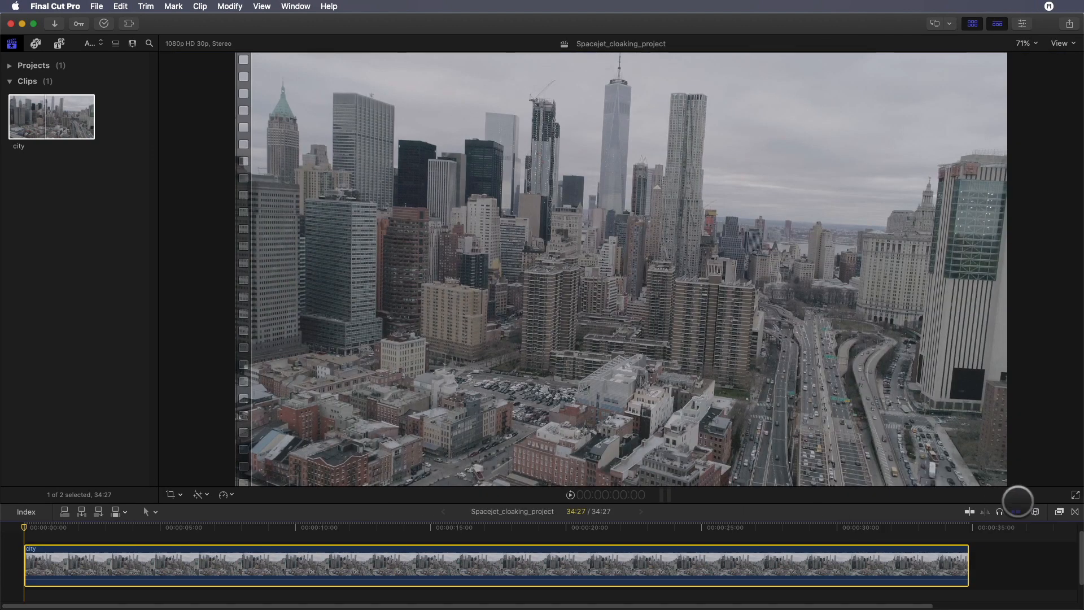
Apply the mFilmLook effect to the city clip in the timeline.
left_click(1059, 512)
left_click_drag(754, 504, 746, 371)
scroll(924, 460, "up", 3)
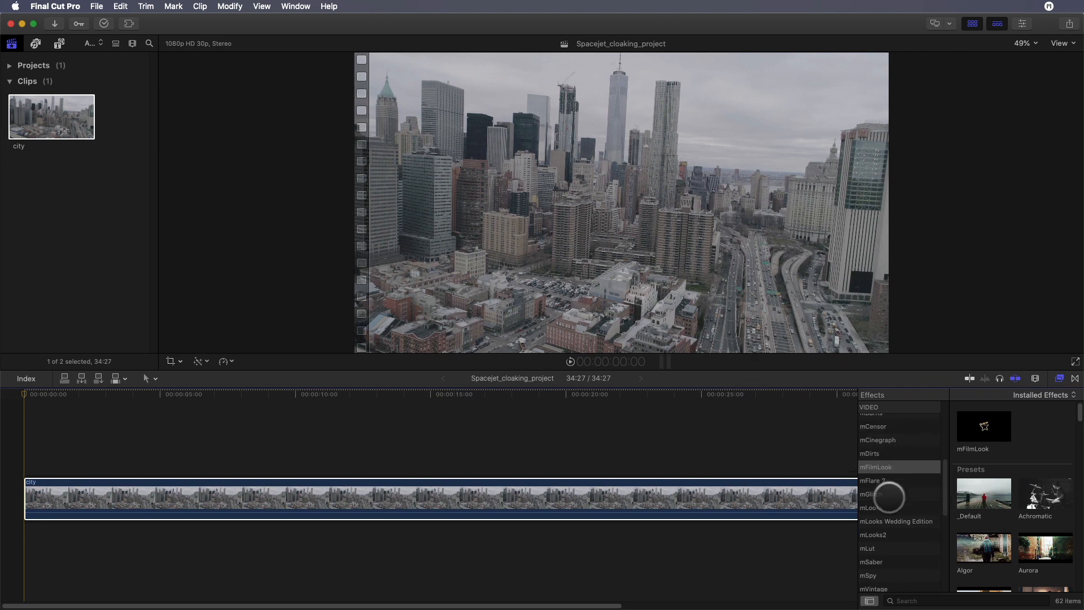
left_click(886, 548)
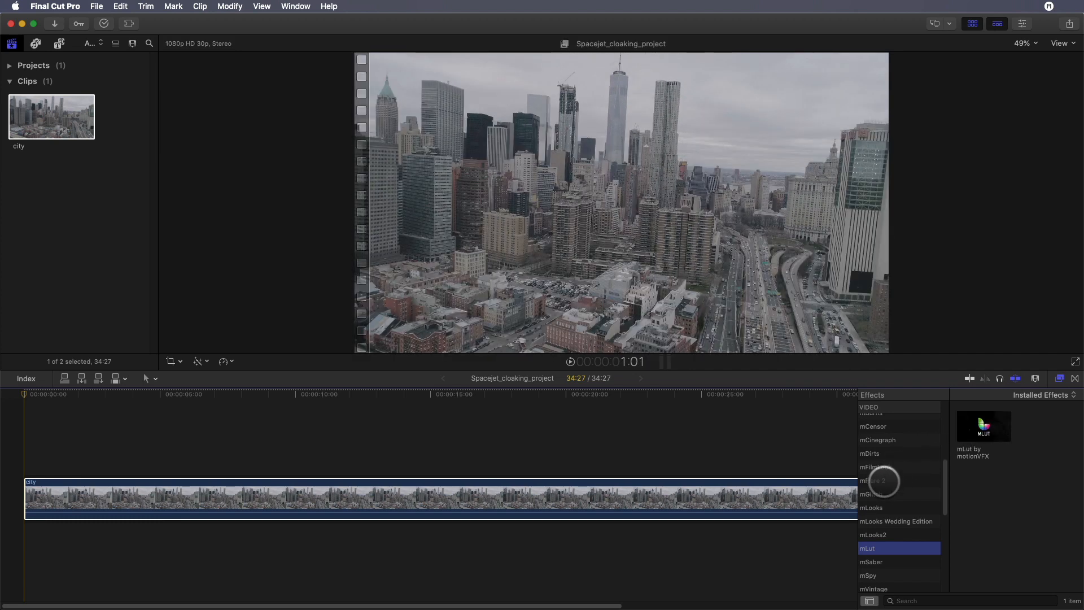
left_click(879, 467)
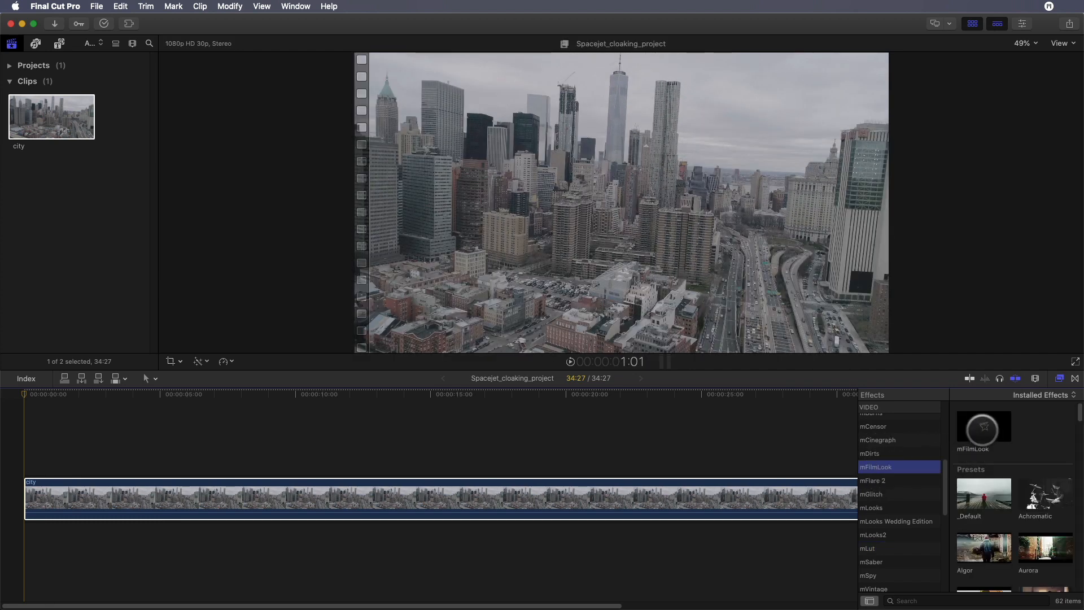
left_click_drag(984, 427, 684, 503)
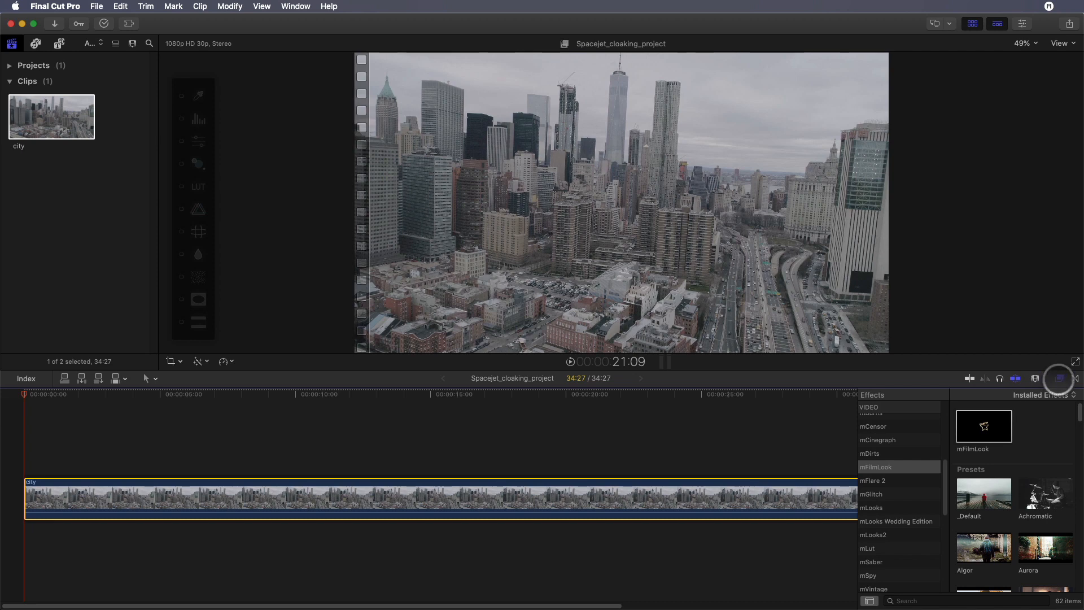
left_click(1059, 378)
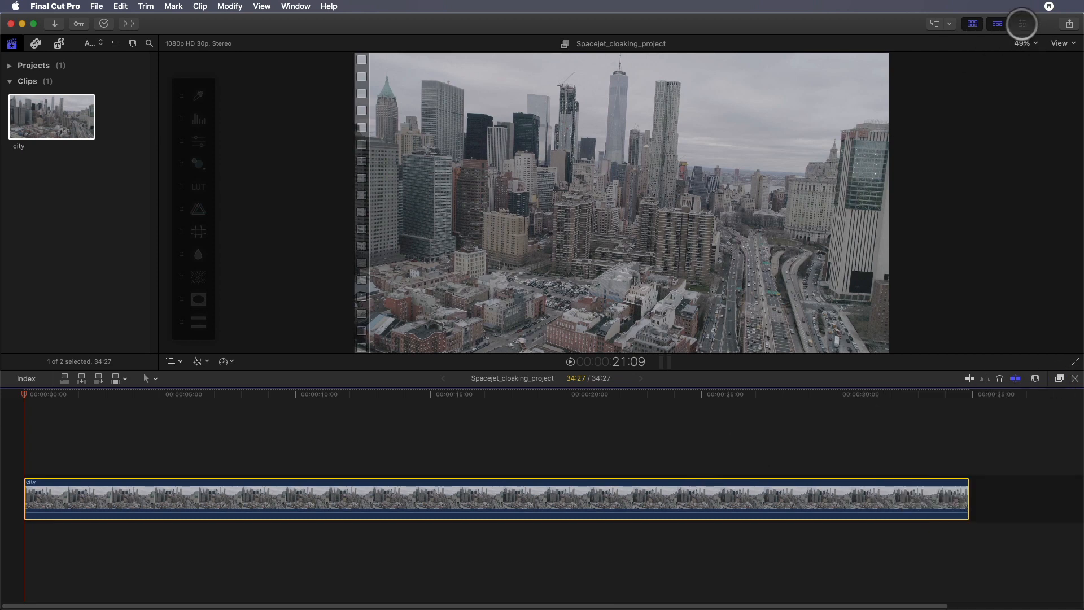
Enable the LUT module of the city clip's mFilmLook effect.
left_click(1022, 23)
left_click(318, 209)
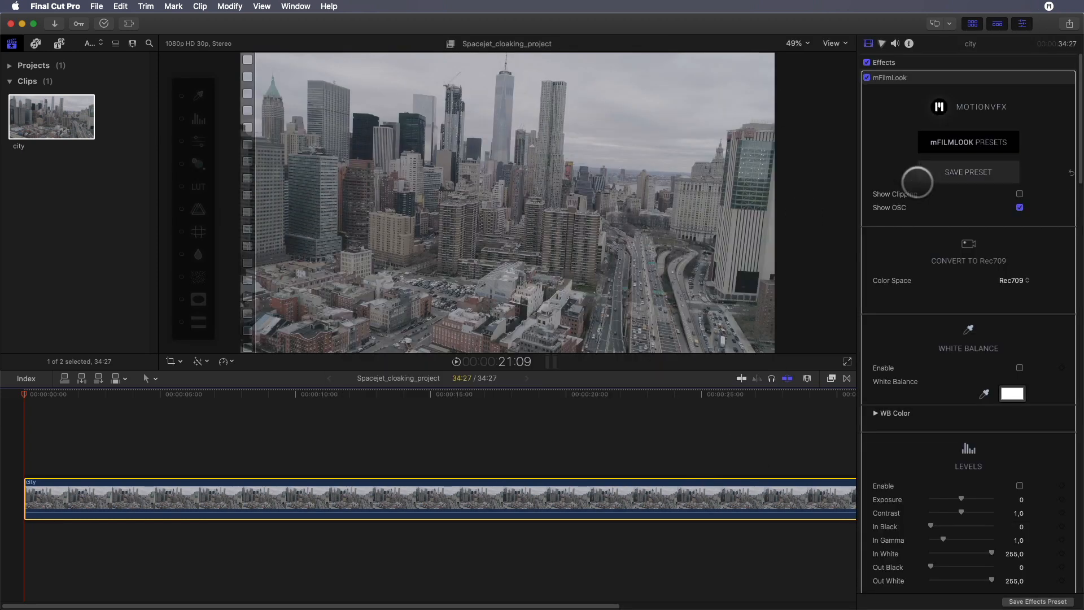
scroll(920, 282, "down", 10)
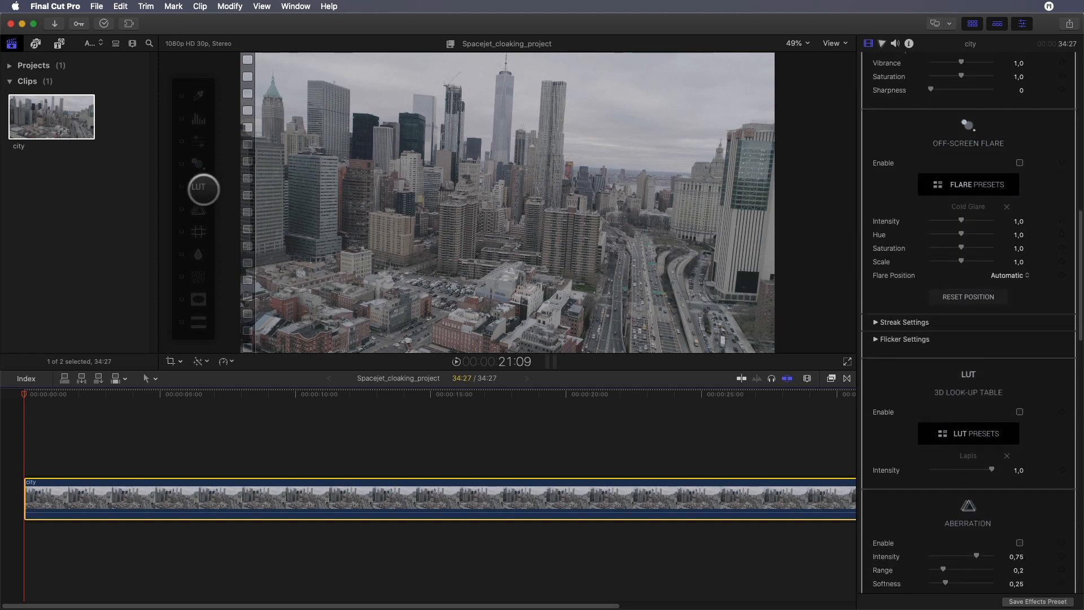
left_click(198, 186)
Try several LUT presets, apply Lapis to the city clip, and return the playhead to the timeline start.
left_click(974, 118)
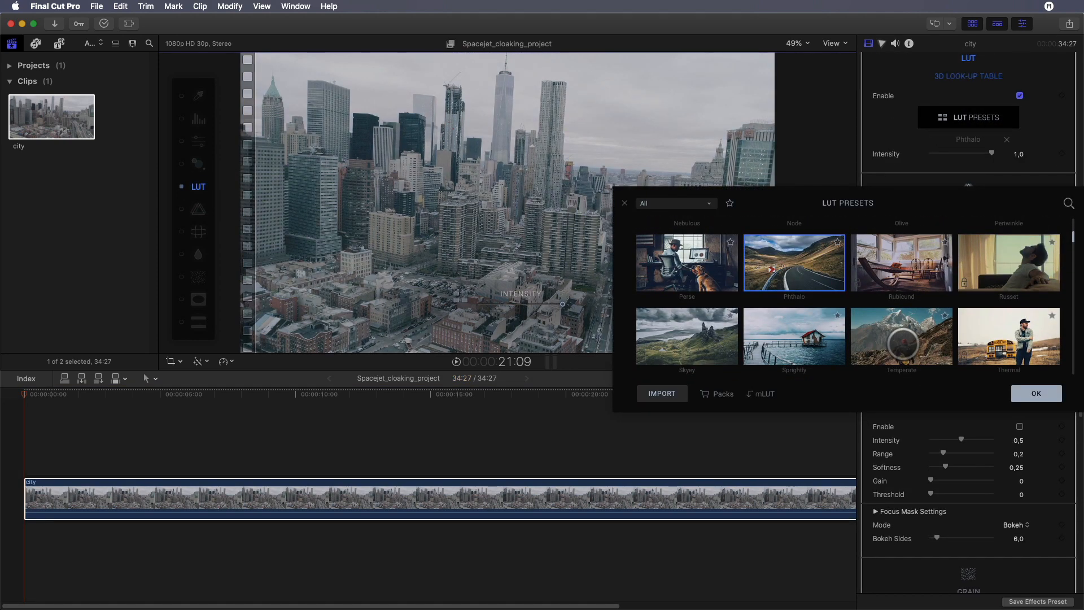
left_click(1002, 338)
scroll(866, 290, "up", 5)
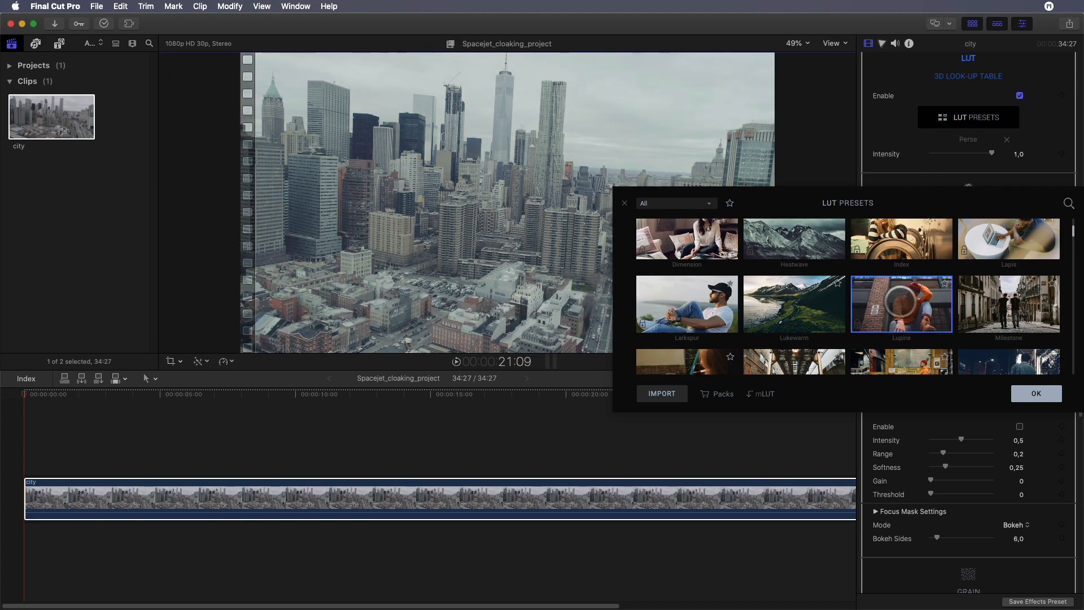
left_click(900, 302)
left_click(1009, 242)
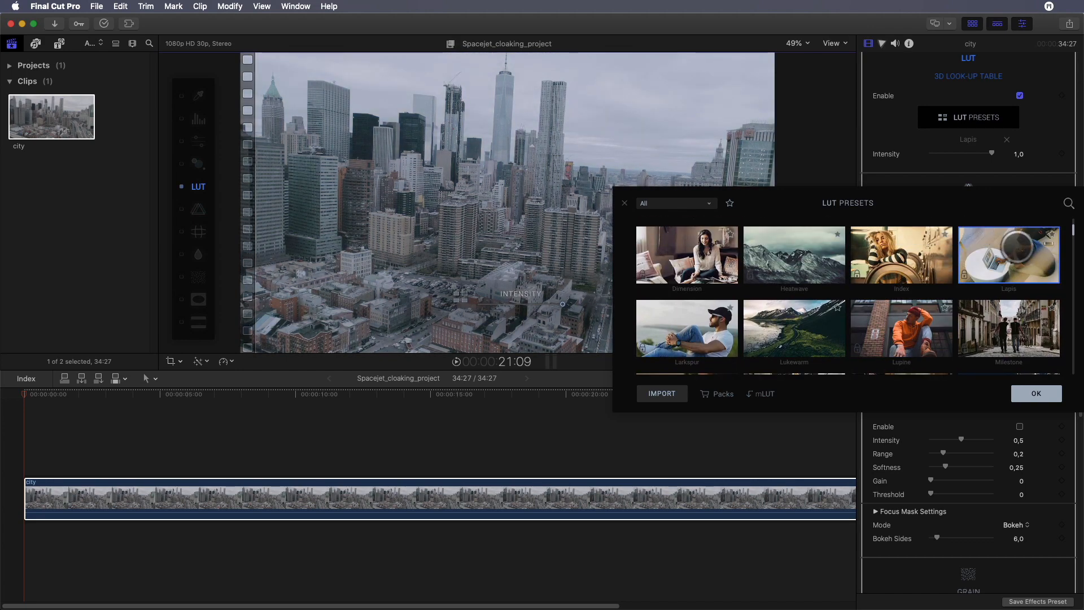
left_click(1036, 394)
left_click_drag(461, 406, 14, 419)
key("shift+z")
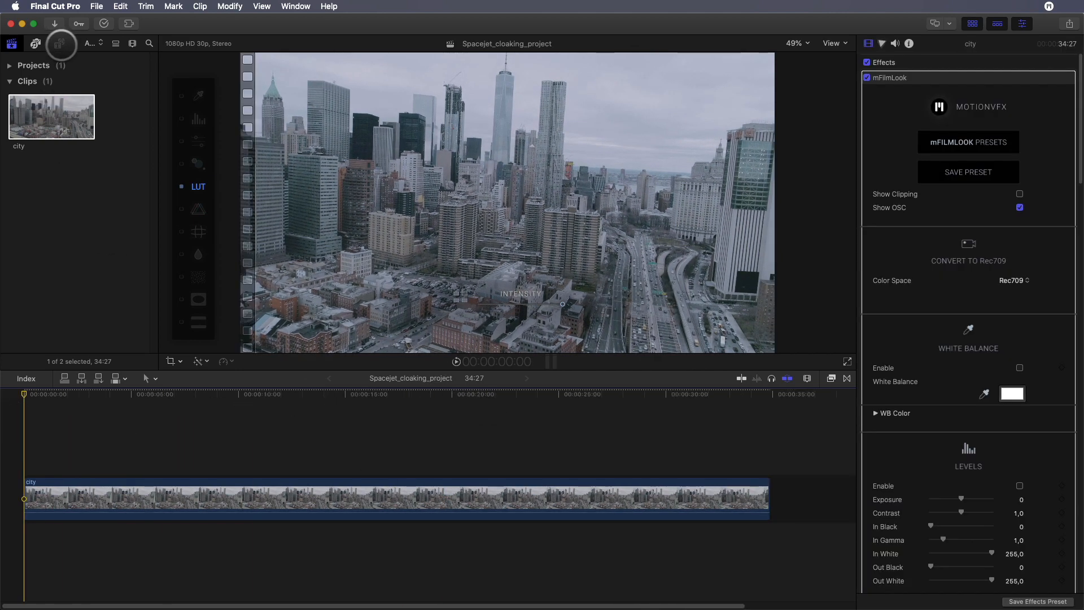
Show the installed mO2 titles and widen the browser and its category list so the full names are readable.
left_click(59, 43)
left_click_drag(157, 229, 249, 226)
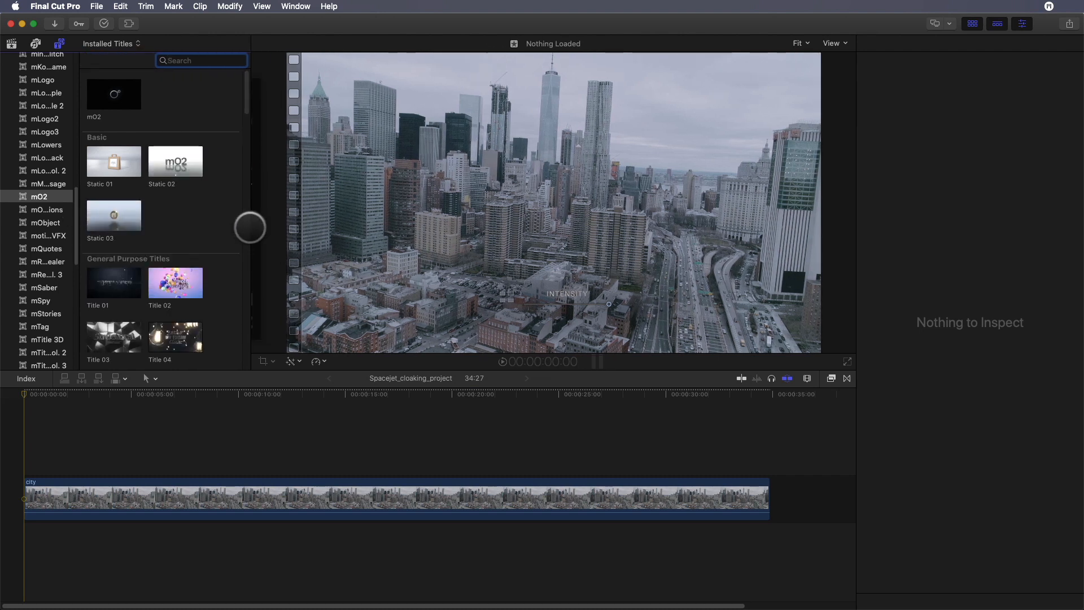
left_click_drag(78, 213, 115, 214)
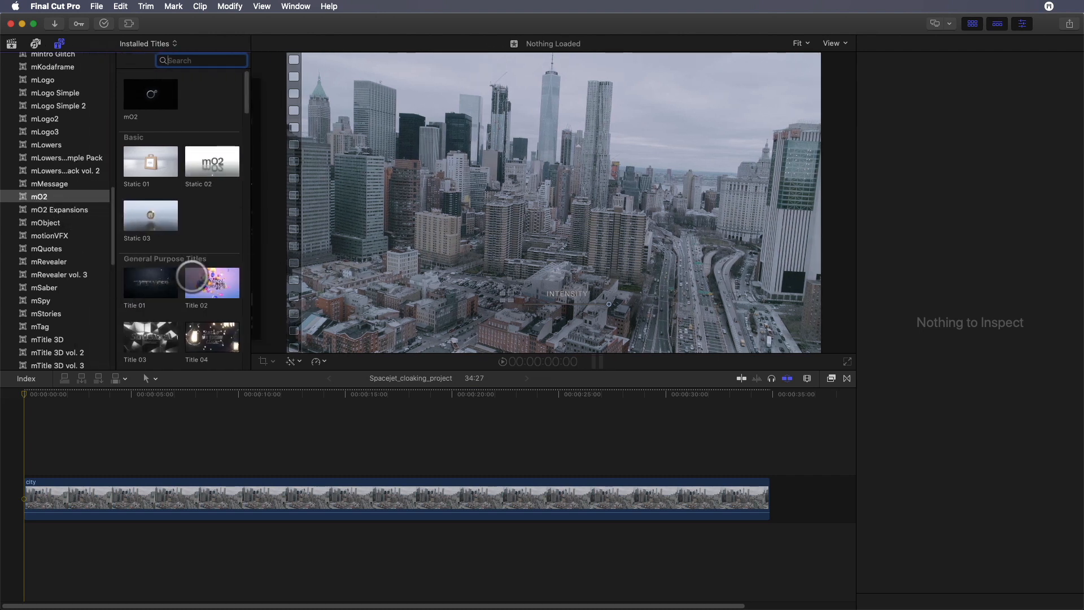
Examine the title, logo and lower-third templates in the mO2 and mO2 Expansions categories.
scroll(170, 280, "down", 5)
scroll(192, 276, "down", 12)
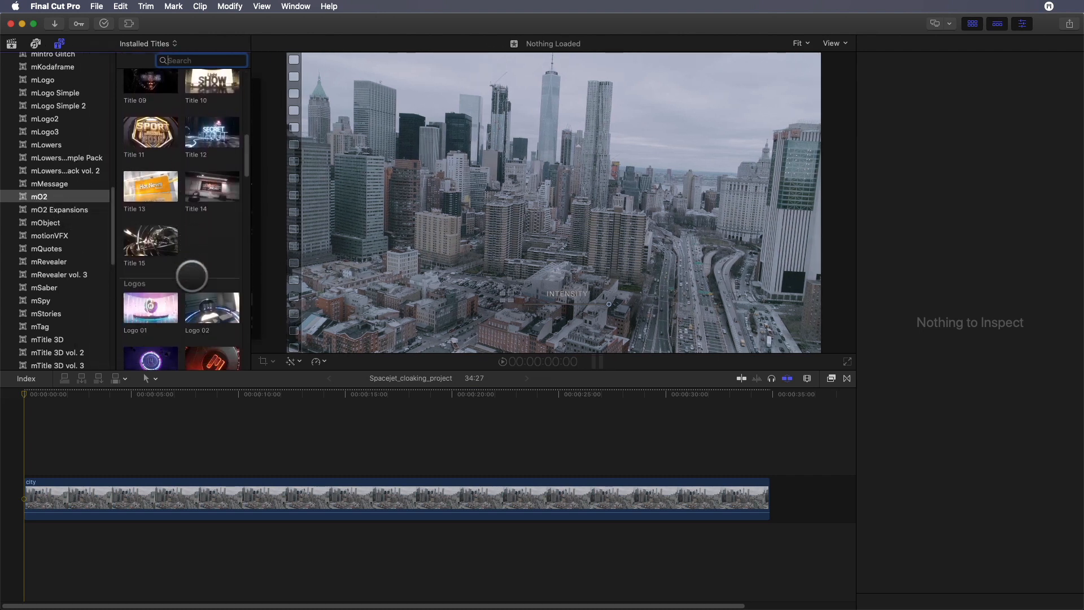
scroll(192, 277, "down", 7)
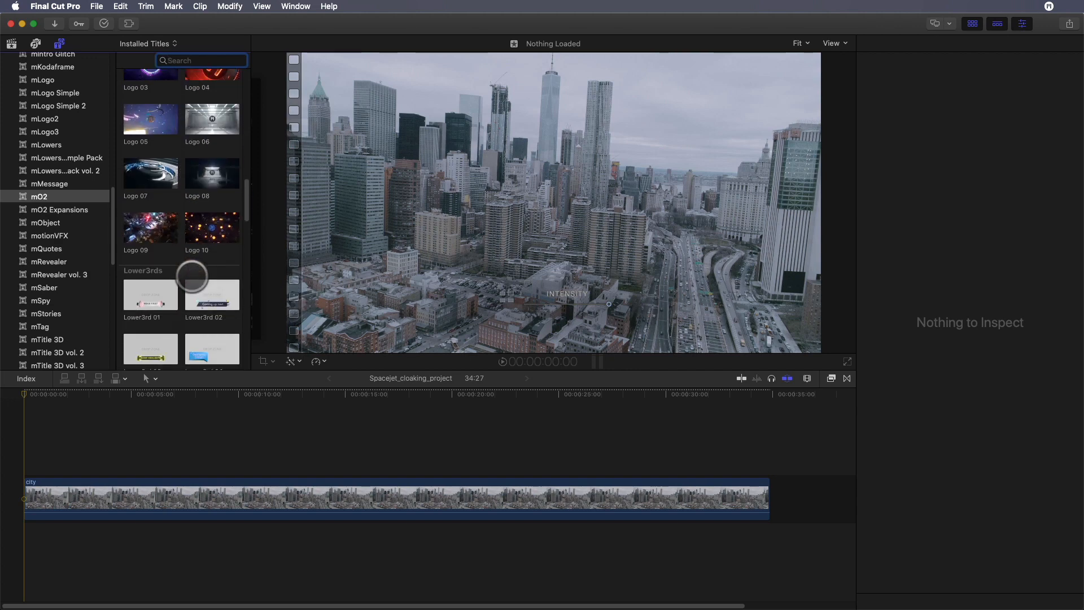
scroll(192, 277, "up", 20)
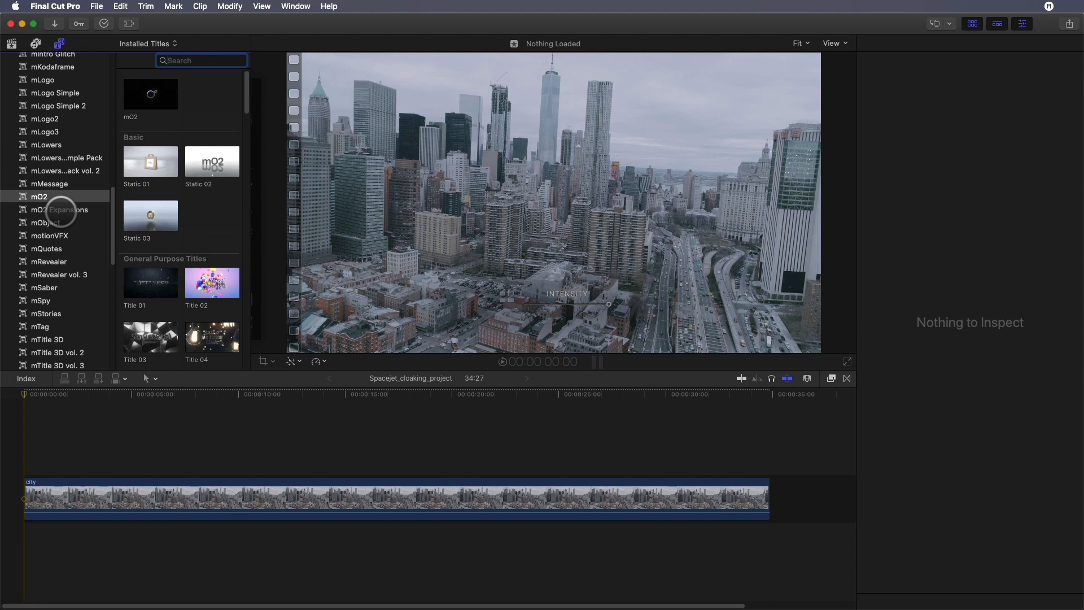
left_click(61, 211)
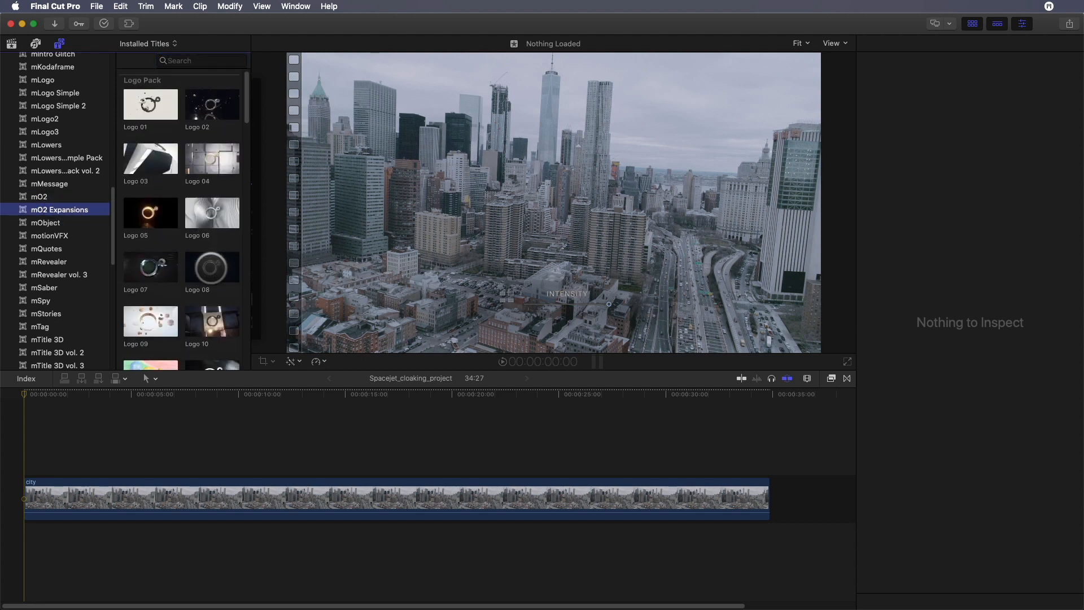
scroll(203, 243, "down", 5)
scroll(211, 268, "up", 5)
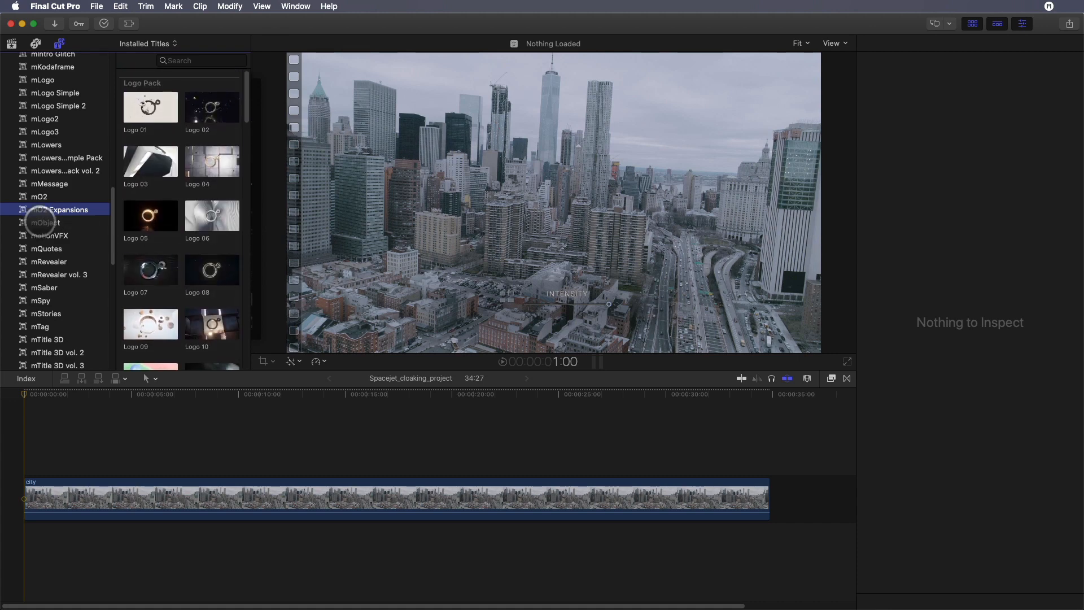
Place the mO2 title above the city clip, extend it to the clip's full length, and park the playhead at about 13:26.
left_click(41, 197)
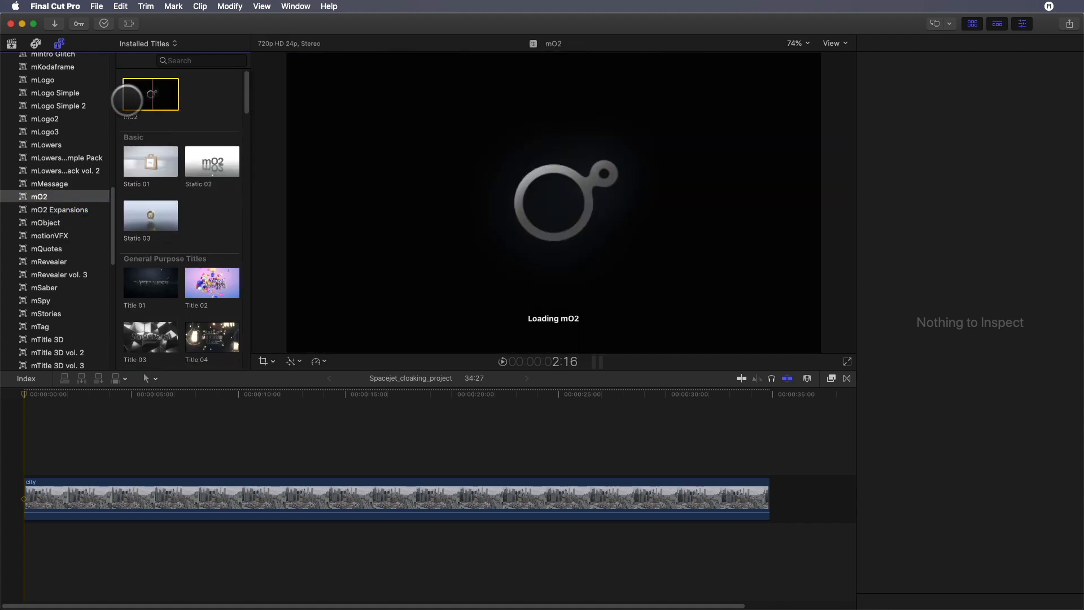
left_click_drag(150, 94, 766, 462)
left_click(322, 443)
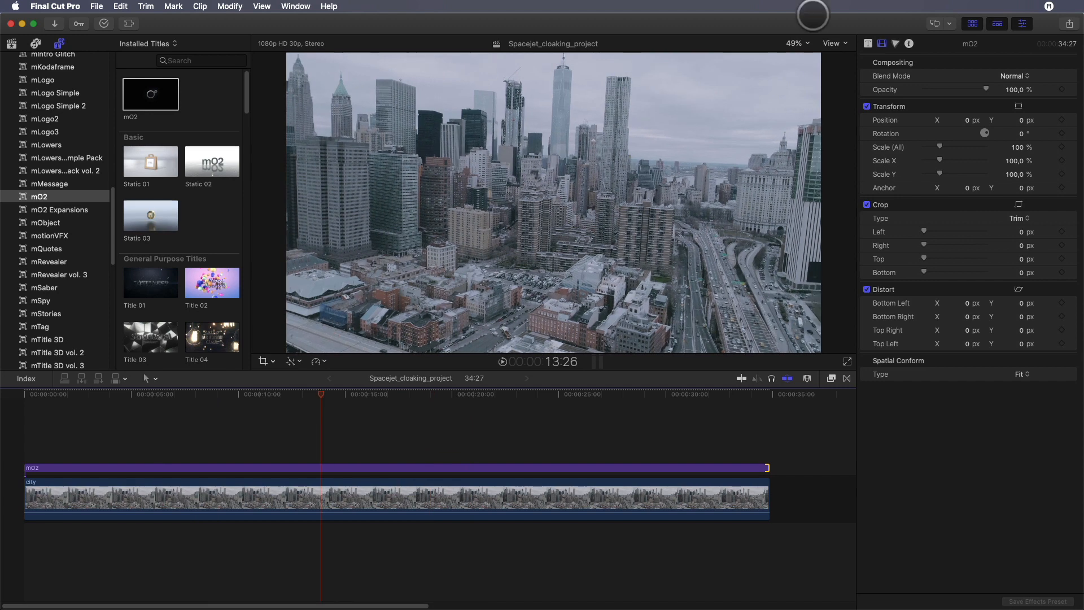
Hide the browser, enlarge the viewer over the timeline, and display the title parameters of the mO2 clip.
left_click(972, 23)
left_click_drag(649, 370, 668, 458)
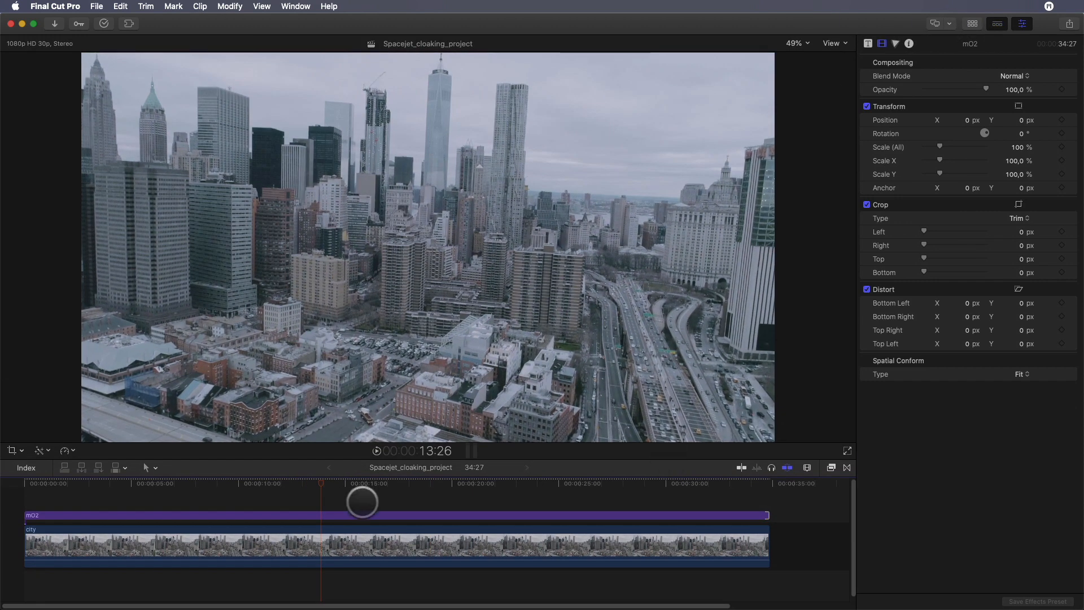
left_click(363, 515)
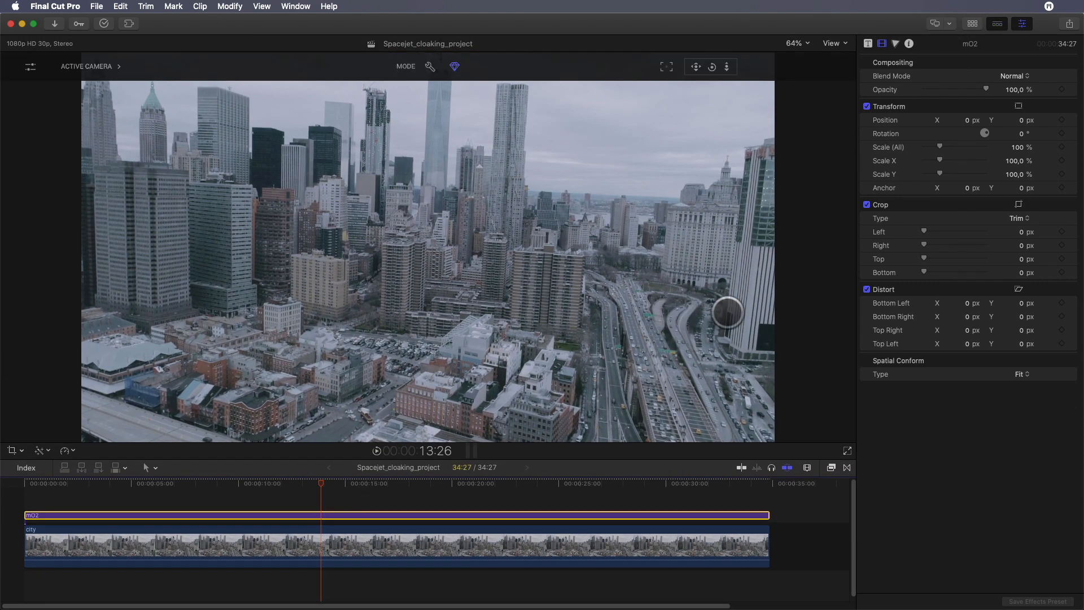
left_click(868, 43)
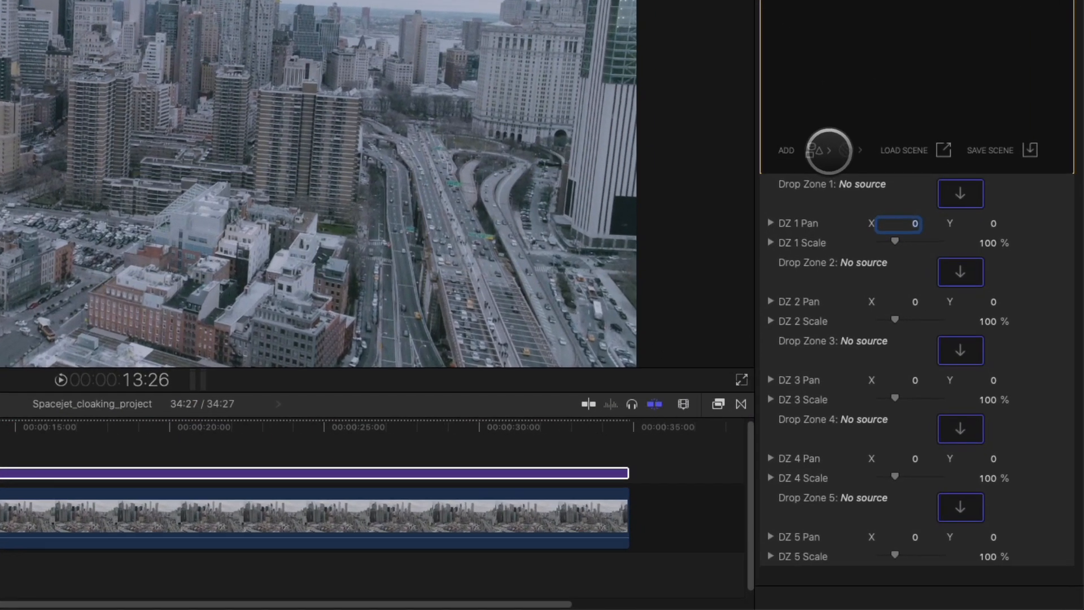
Add the Space Jet model from the Sci-Fi model category to the mO2 scene.
left_click(819, 150)
mouse_move(859, 156)
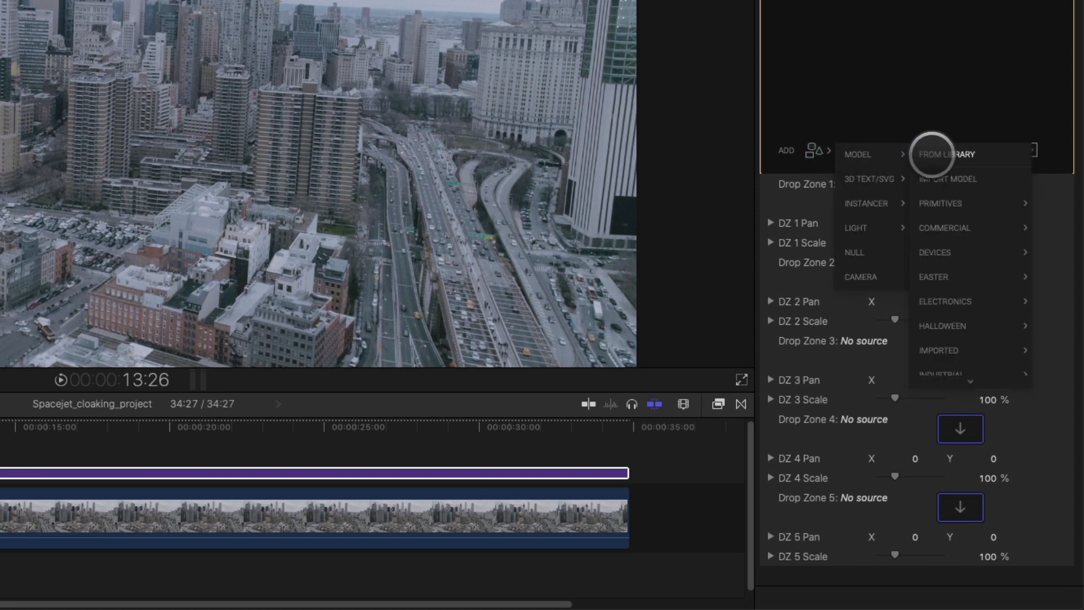
mouse_move(938, 267)
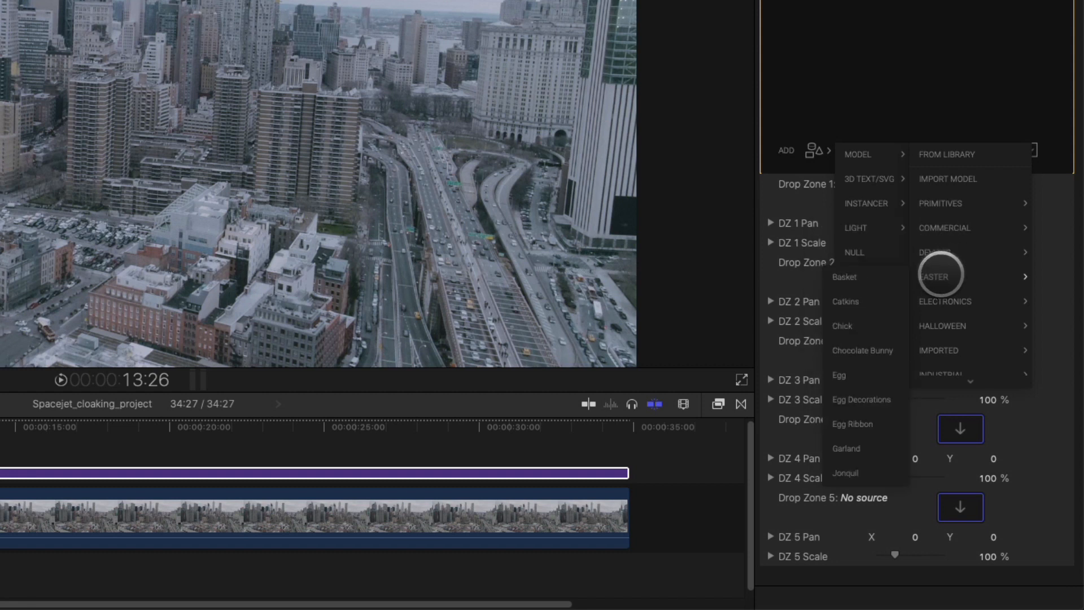
scroll(938, 329, "down", 2)
scroll(939, 329, "down", 4)
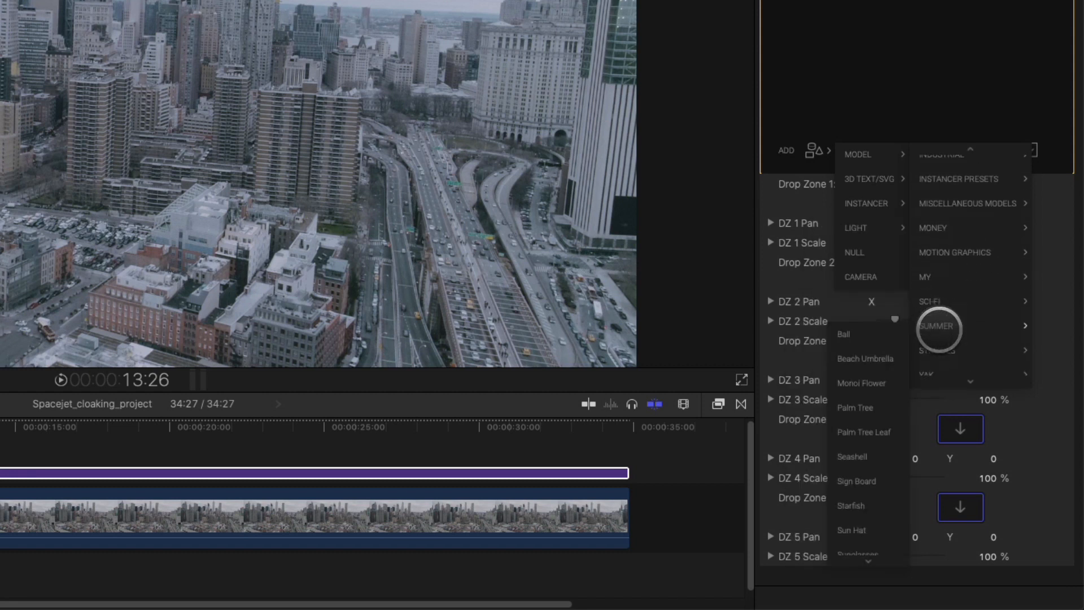
mouse_move(935, 297)
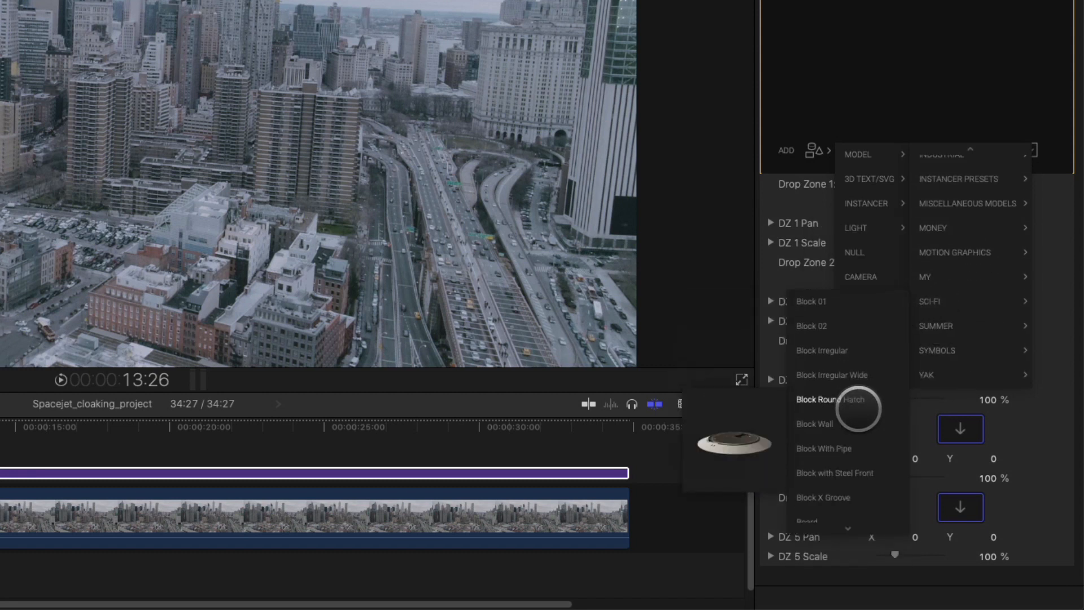
scroll(859, 412, "down", 3)
scroll(839, 463, "down", 5)
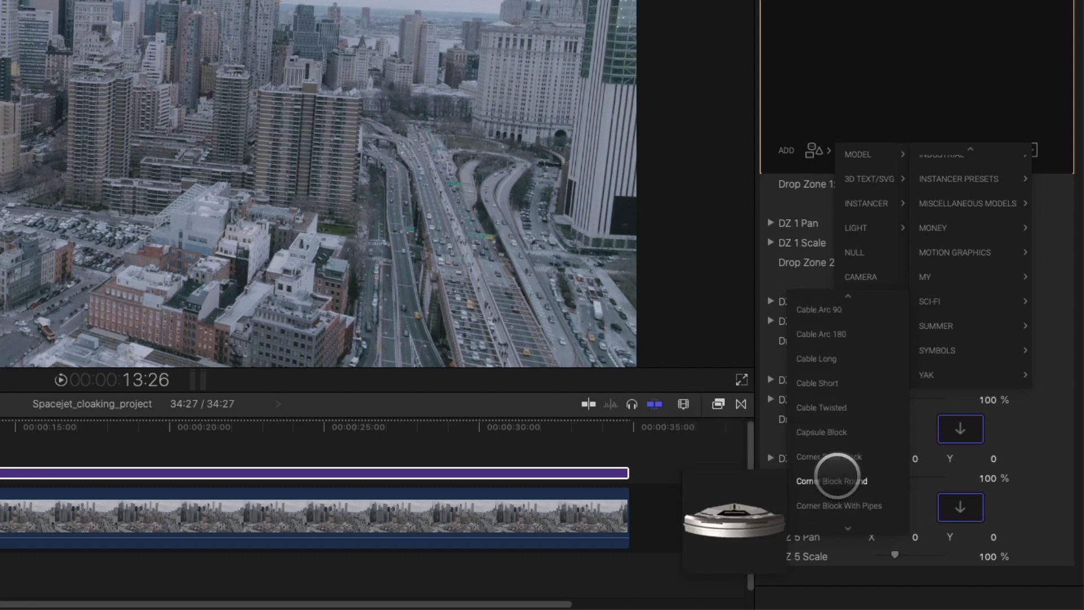
scroll(837, 496, "down", 4)
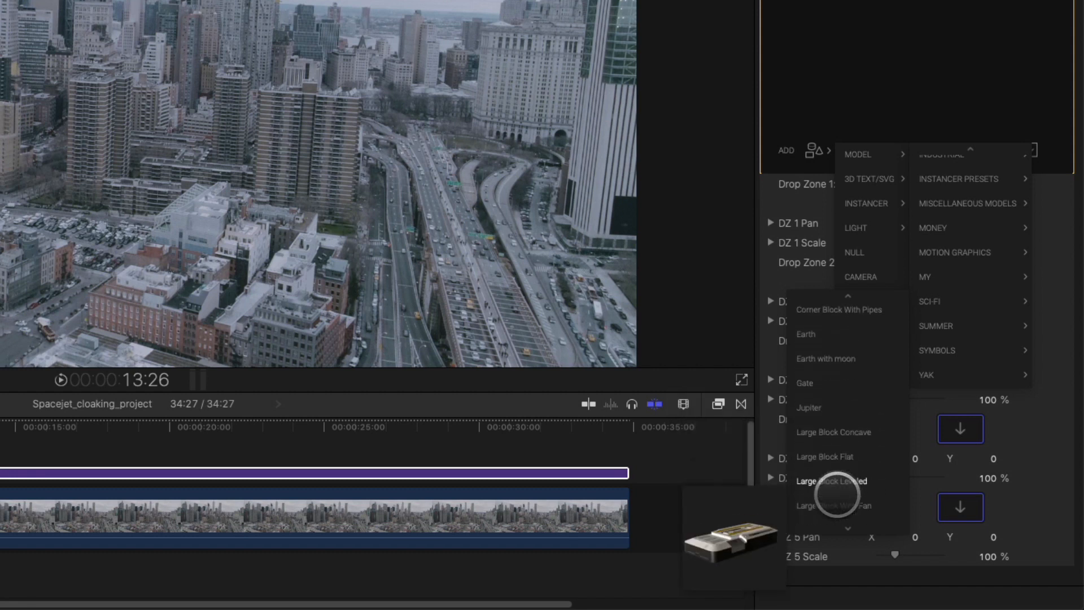
scroll(821, 463, "down", 4)
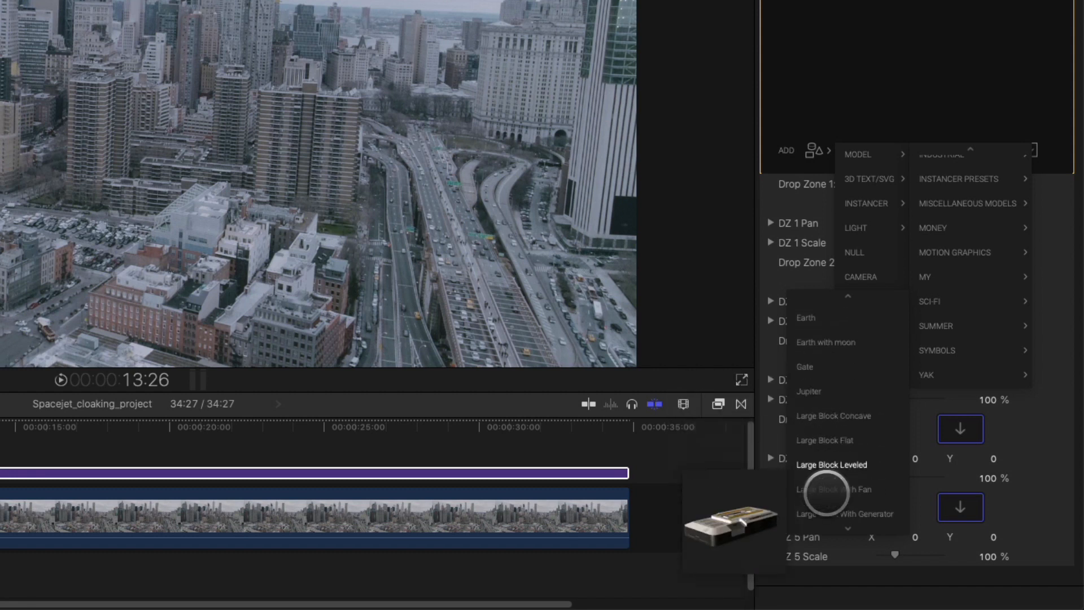
scroll(824, 480, "down", 4)
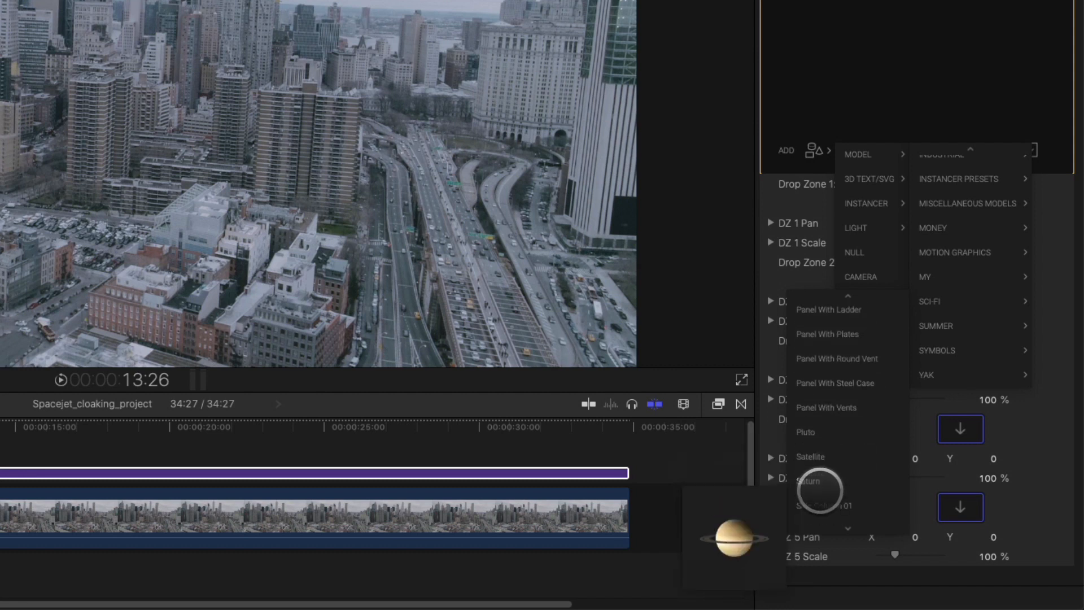
scroll(821, 475, "down", 4)
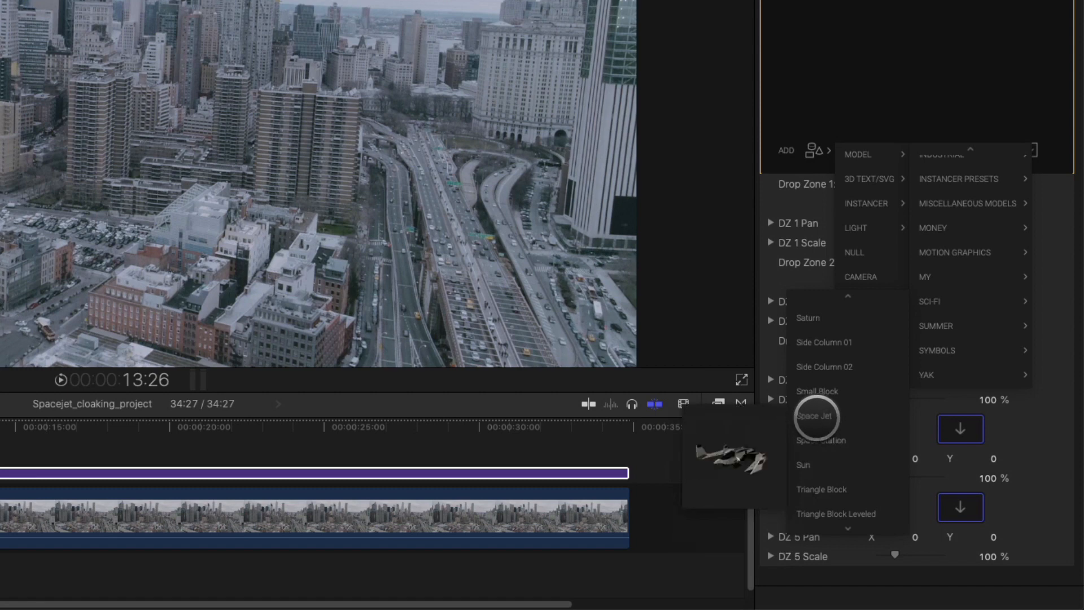
left_click(816, 416)
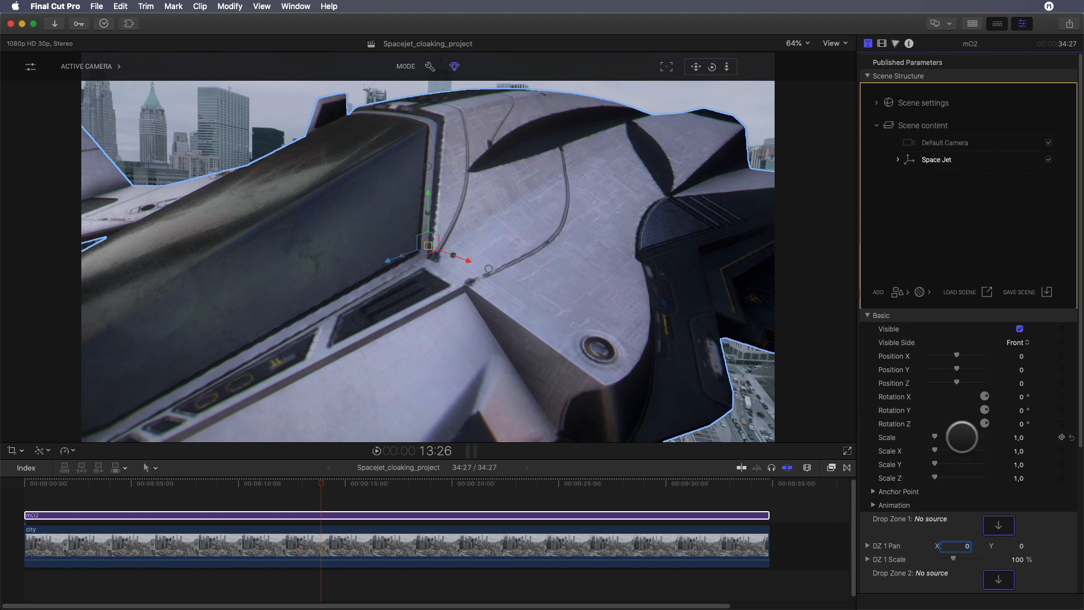
Reduce the Space Jet's scale to 0.28 and orbit the active camera to a nearly frontal view of the jet.
left_click_drag(1018, 437, 1001, 440)
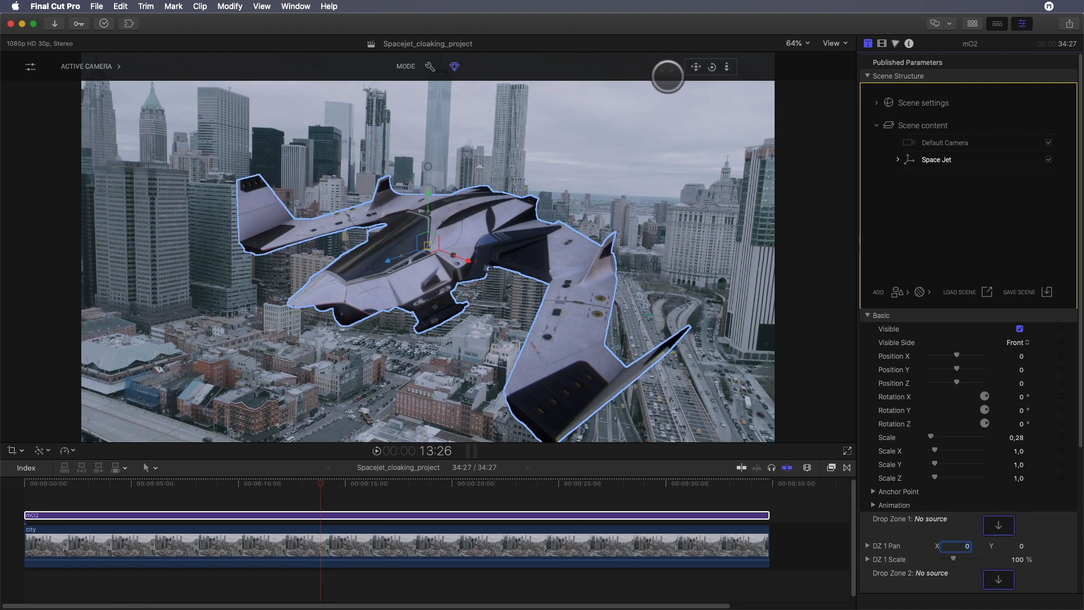
left_click_drag(712, 67, 742, 42)
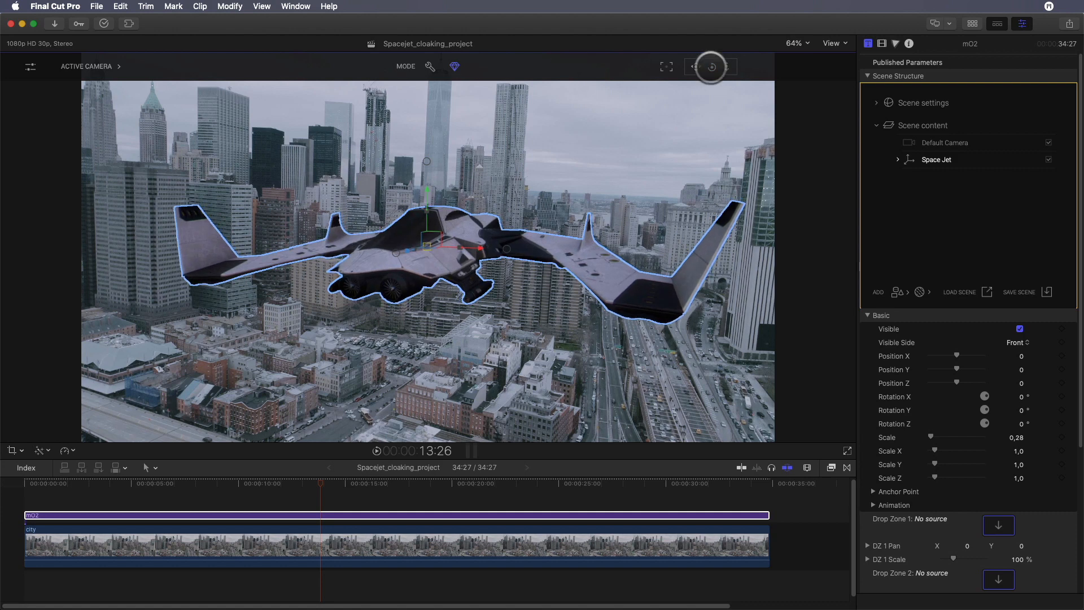
Set Motion Blur, Lens Sharpness, Aberration, Bloom, Dirt Amount and Distortion to 0, and rotate the Space Jet to about 4.7° around Y.
left_click(33, 67)
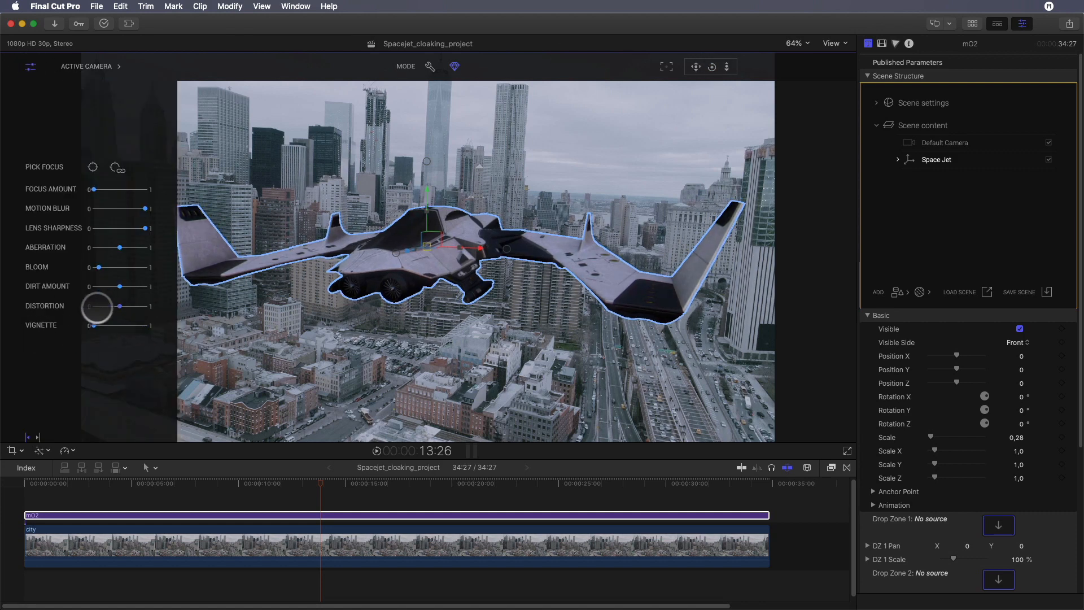
left_click_drag(97, 308, 27, 308)
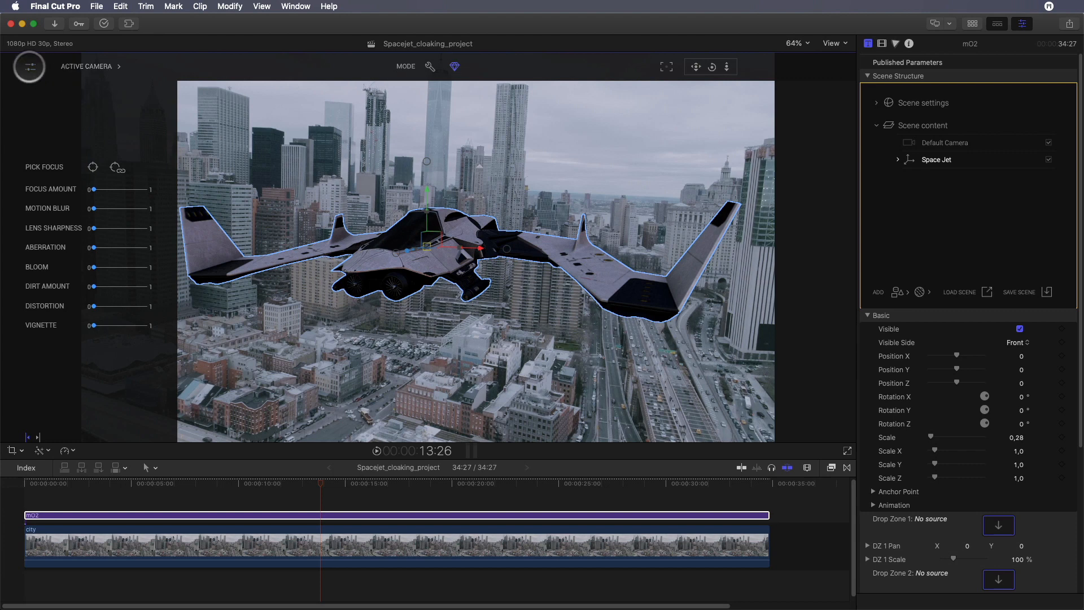
left_click(29, 66)
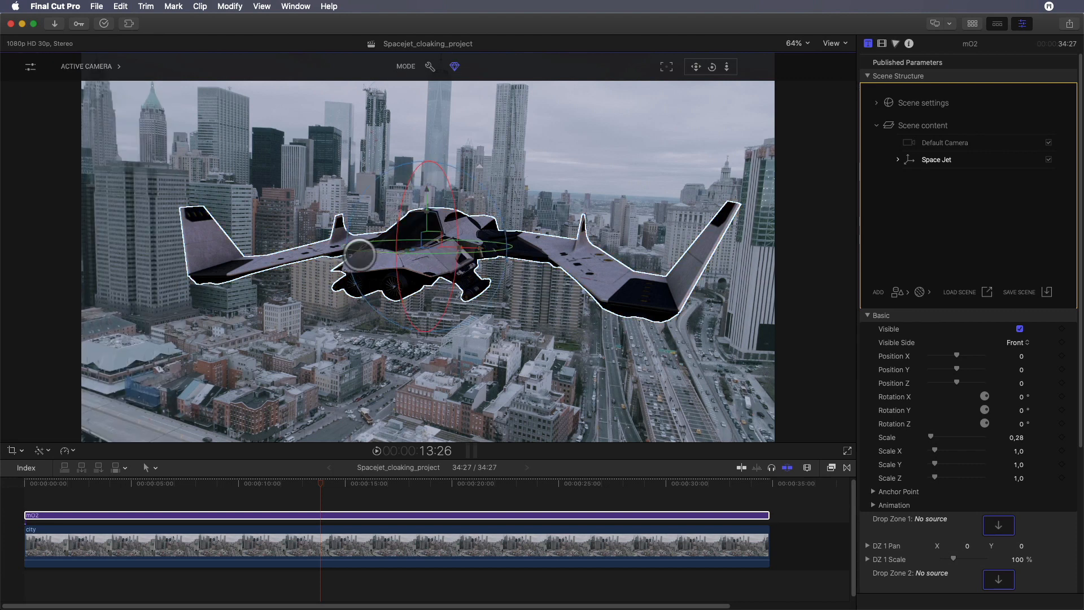
mouse_move(359, 255)
left_mouse_down()
mouse_move(438, 262)
mouse_move(367, 261)
left_mouse_up()
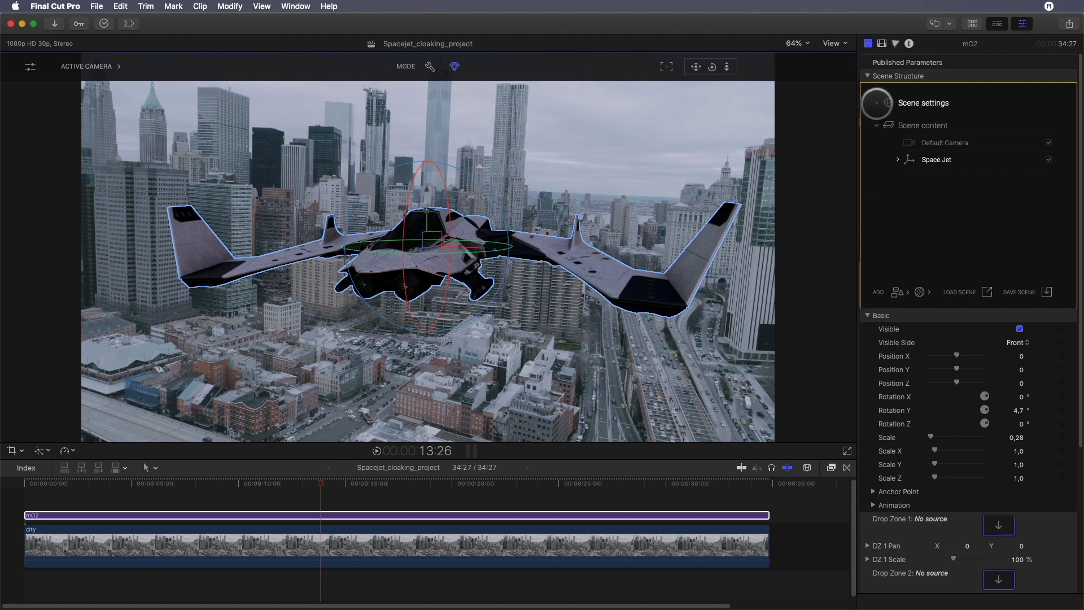
Open the environment library from the Environment entry of the mO2 scene settings.
left_click(876, 102)
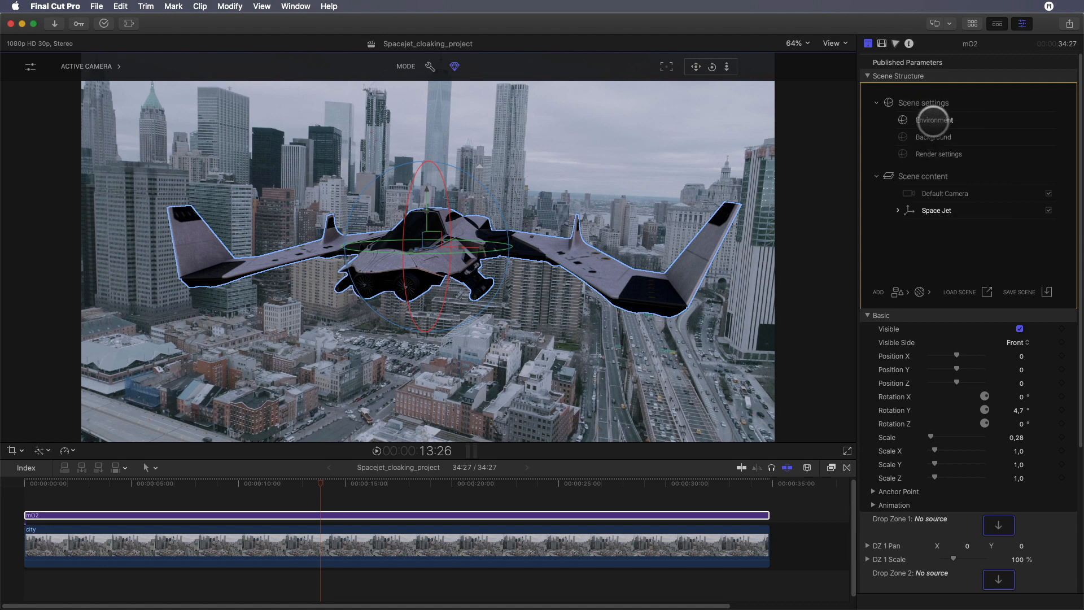
left_click(932, 120)
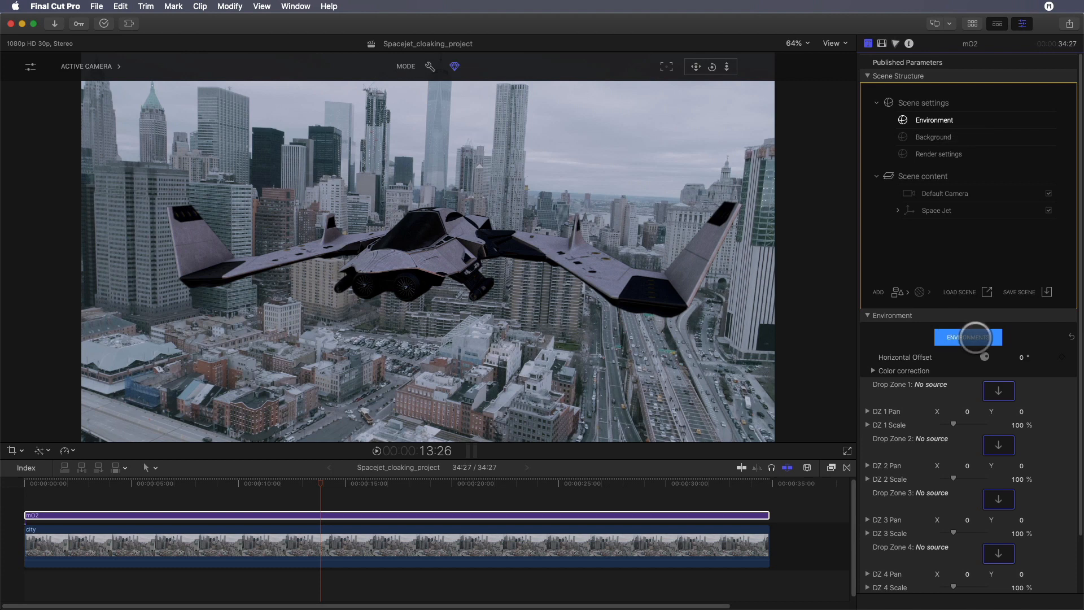
left_click(975, 337)
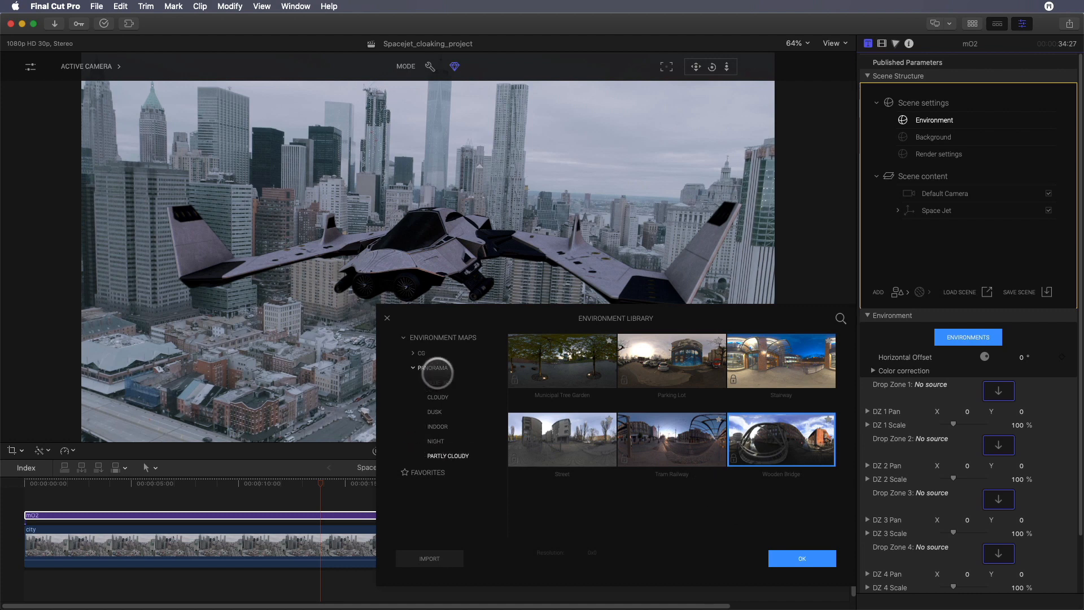
Examine the environment maps in the CG categories and in the Blue Sky, Dusk, Indoor and Night panorama categories.
left_click(413, 353)
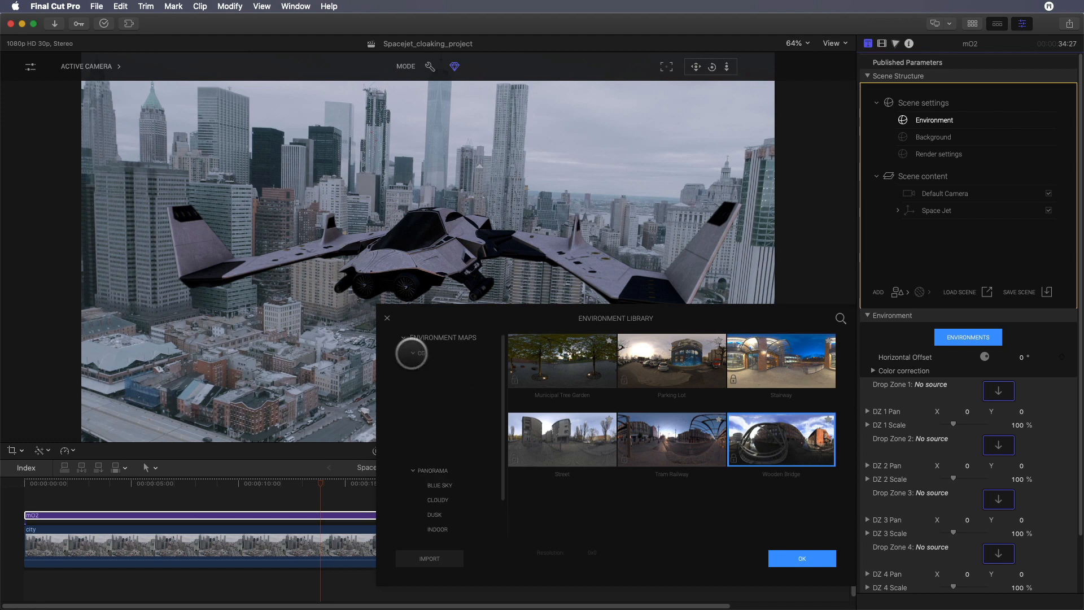
left_click(437, 367)
left_click(446, 397)
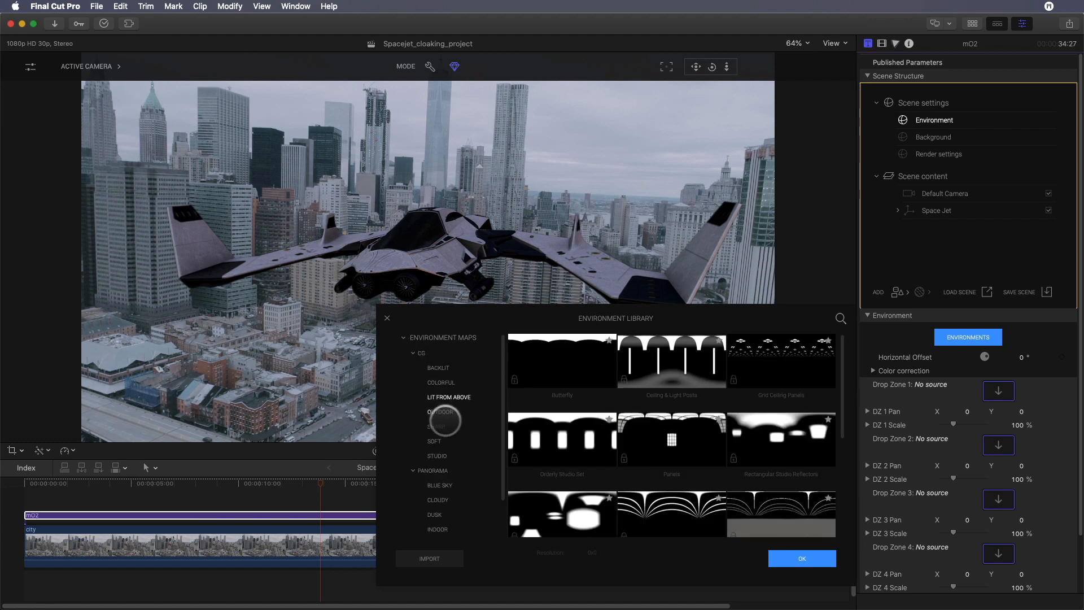
left_click(436, 441)
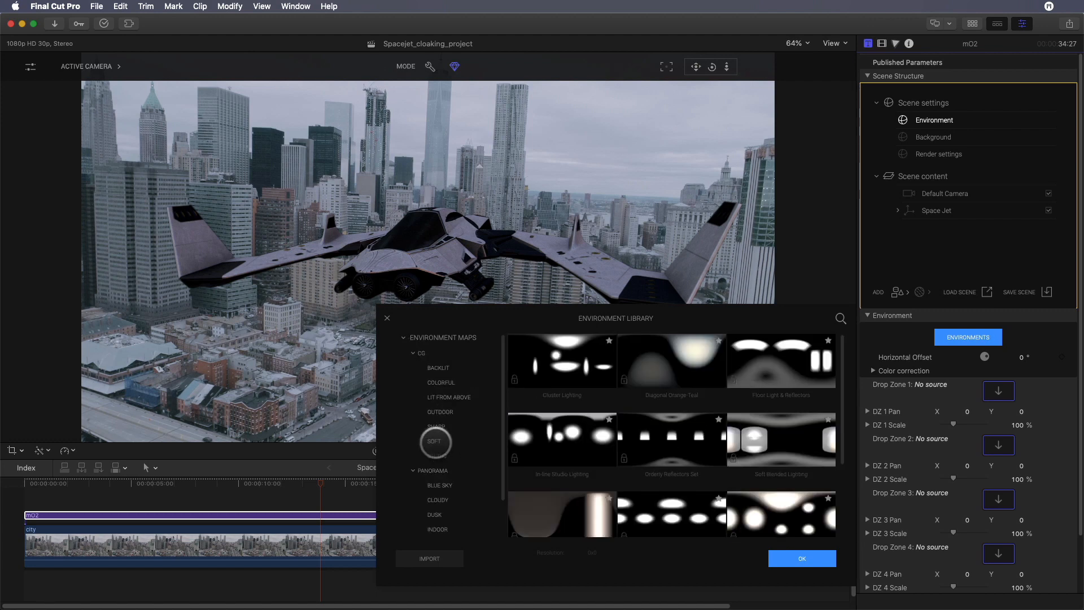
left_click(436, 456)
left_click(412, 353)
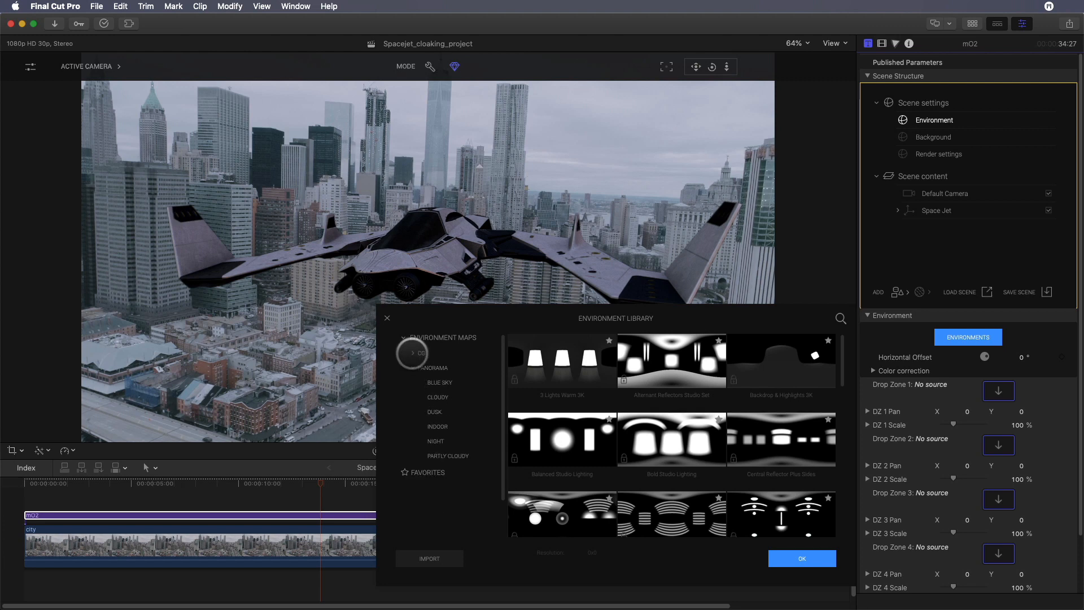
left_click(432, 382)
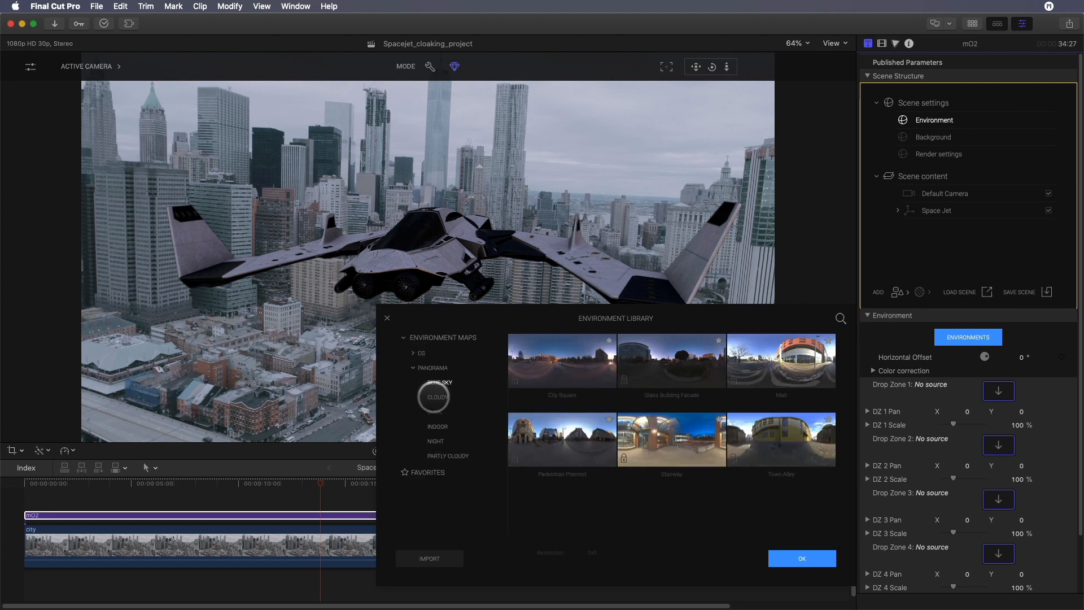
left_click(435, 411)
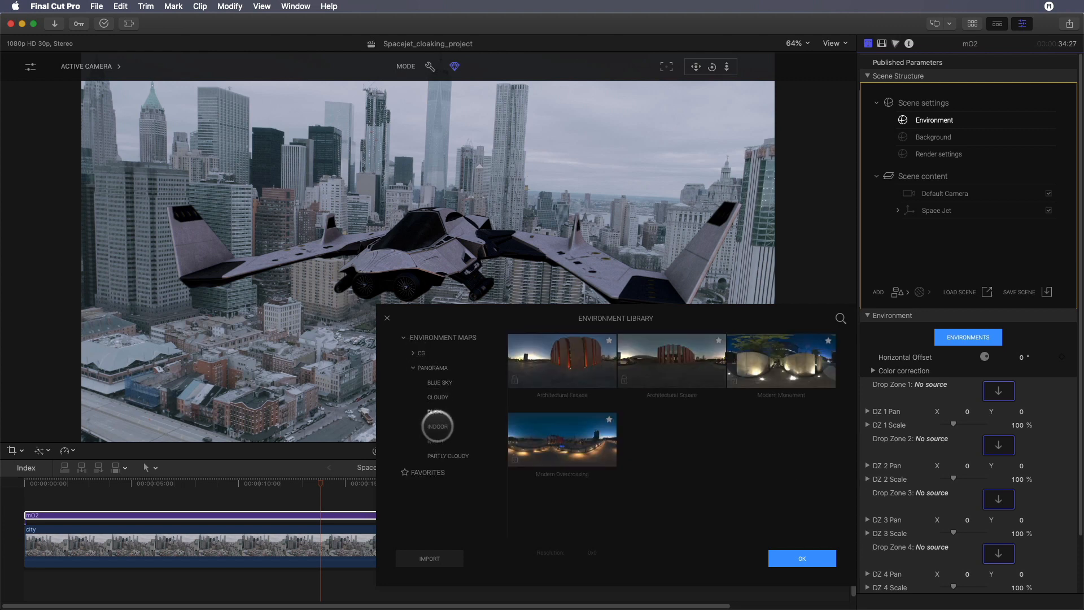
left_click(438, 426)
left_click(436, 441)
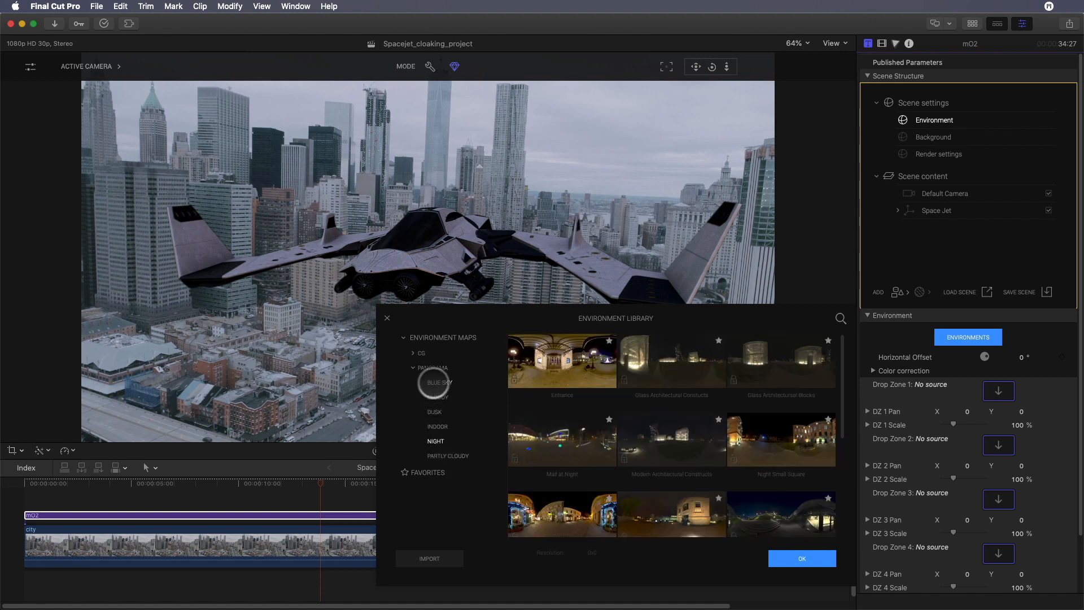
Try the Blue Sky panoramas Pedestrian Precinct, City Square and Mall as the scene environment, and select Pedestrian Precinct.
left_click(433, 382)
left_click(561, 446)
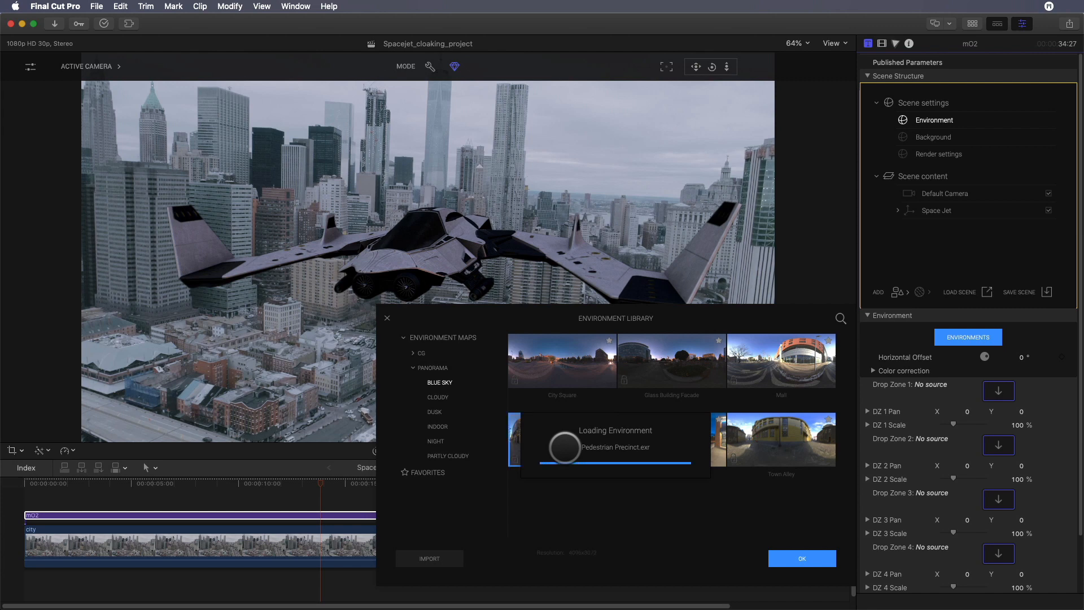
left_click(559, 359)
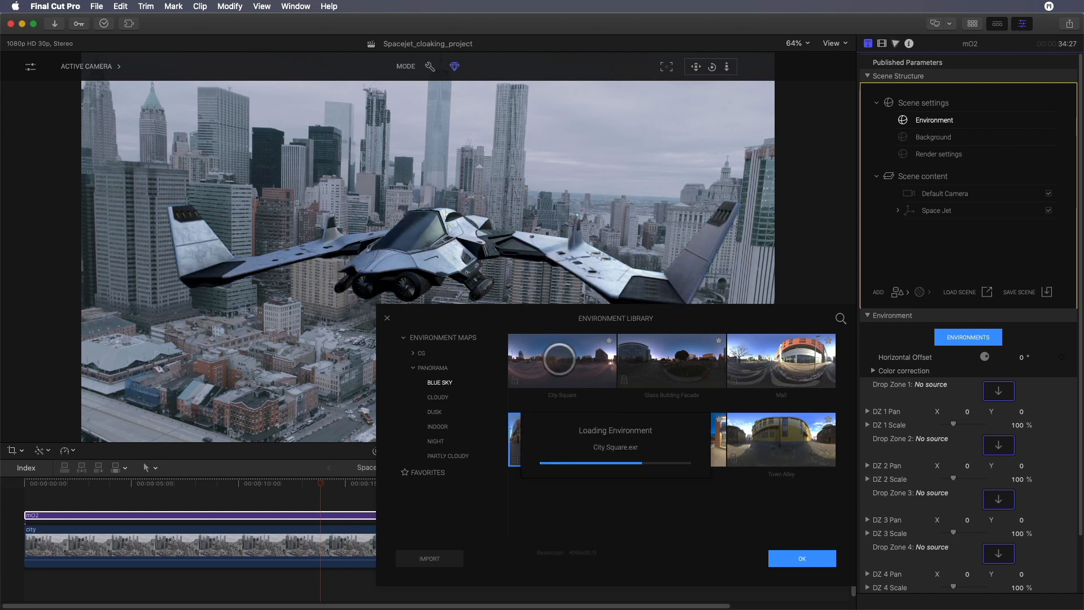
left_click(793, 371)
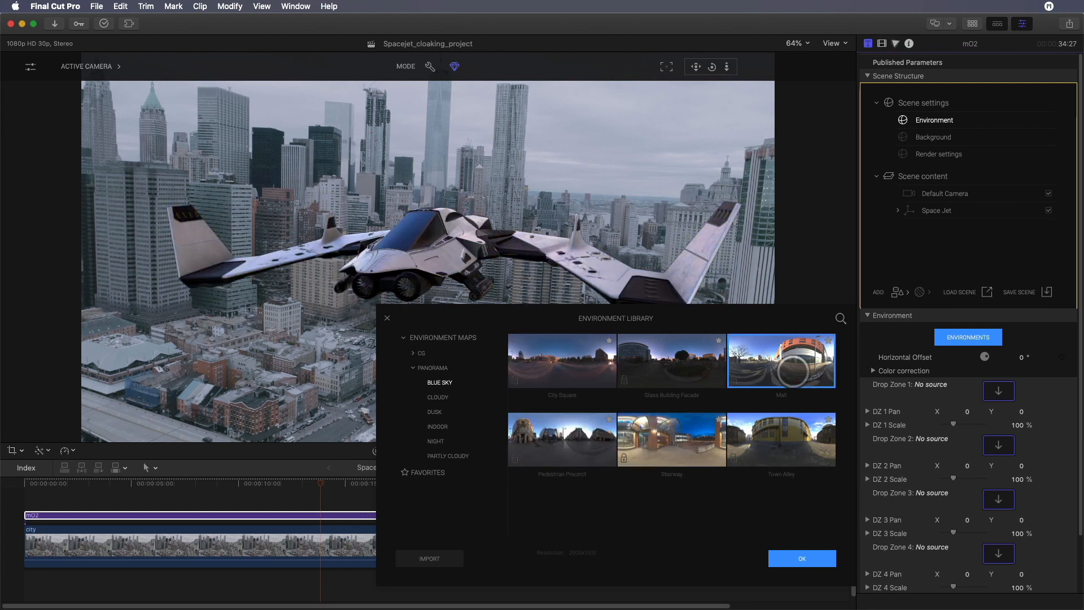
left_click(563, 436)
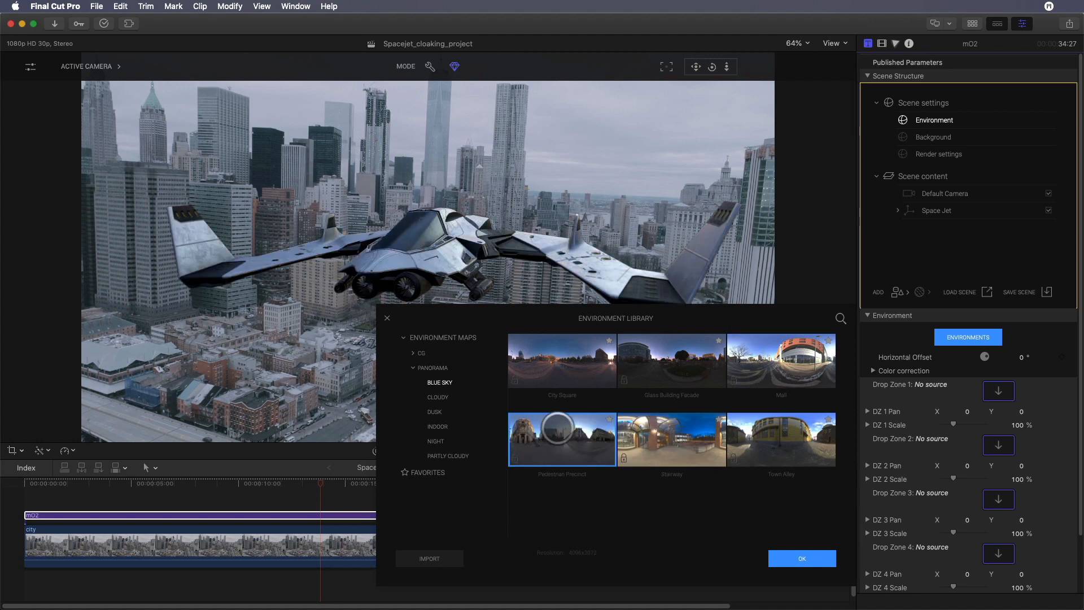
Set the scene environment's Horizontal Offset to -355.1° and its color correction to Gamma 2.0, Hue 1.0, Saturation 0.92 and Brightness 0.56.
left_click(797, 558)
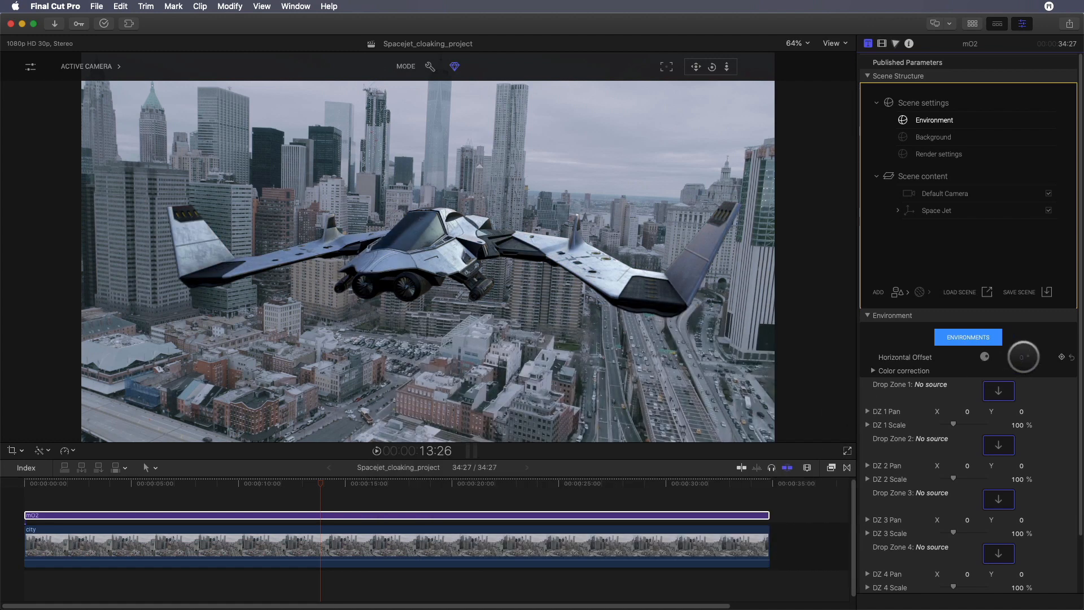
left_click_drag(1019, 357, 1021, 357)
left_click(873, 371)
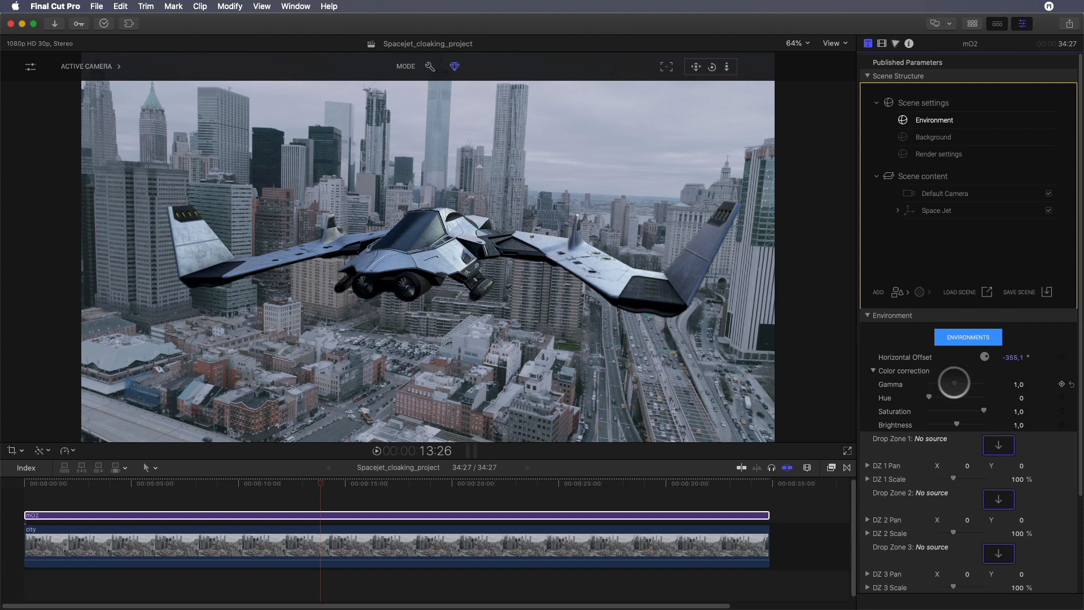
left_click_drag(963, 382, 973, 382)
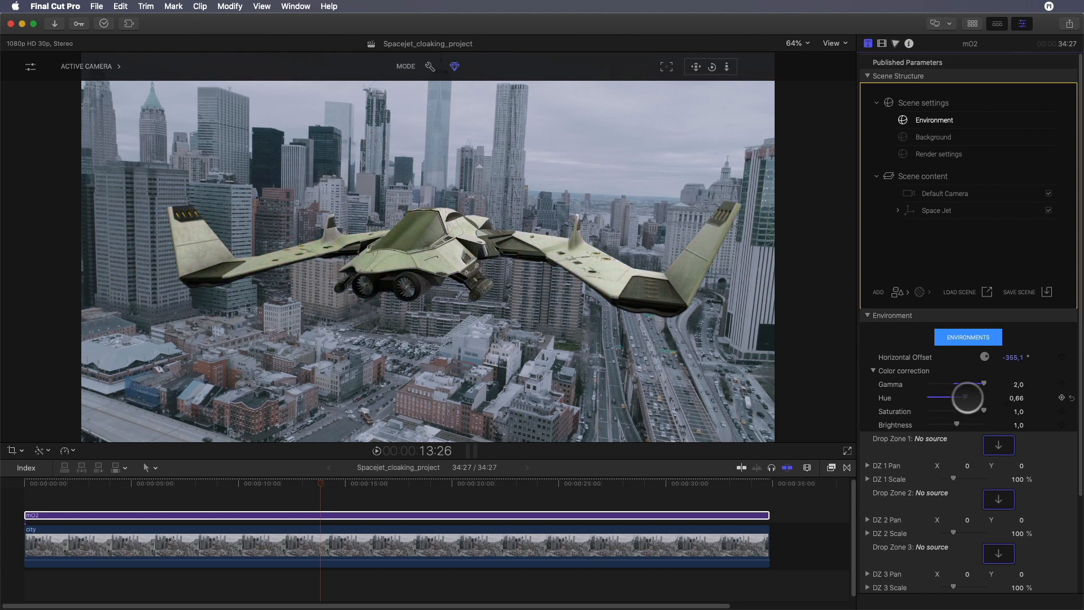
left_click_drag(977, 398, 984, 398)
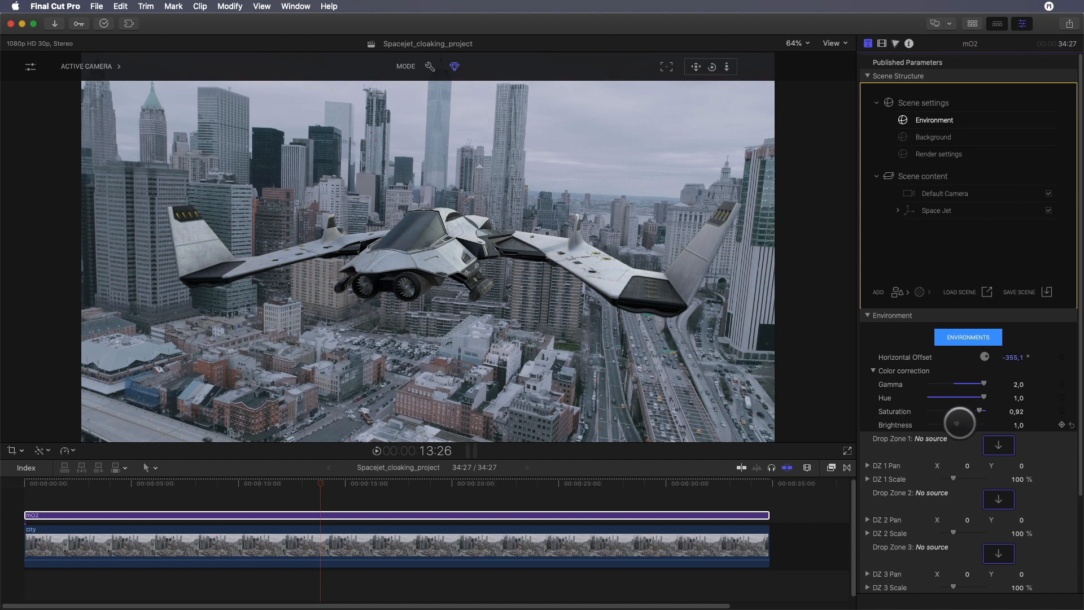
left_click_drag(957, 426, 944, 424)
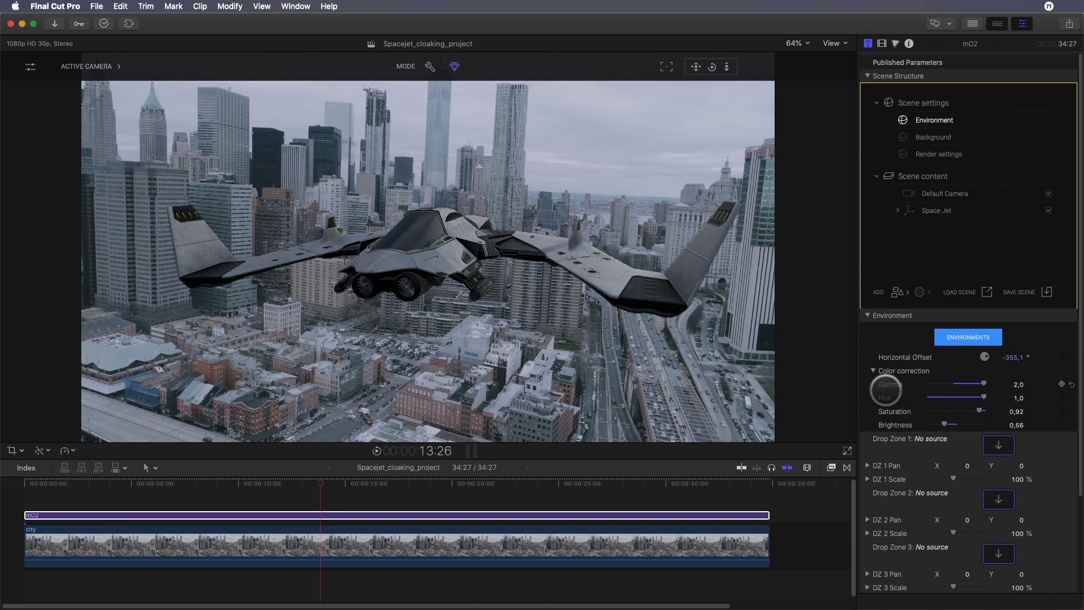
left_click(873, 371)
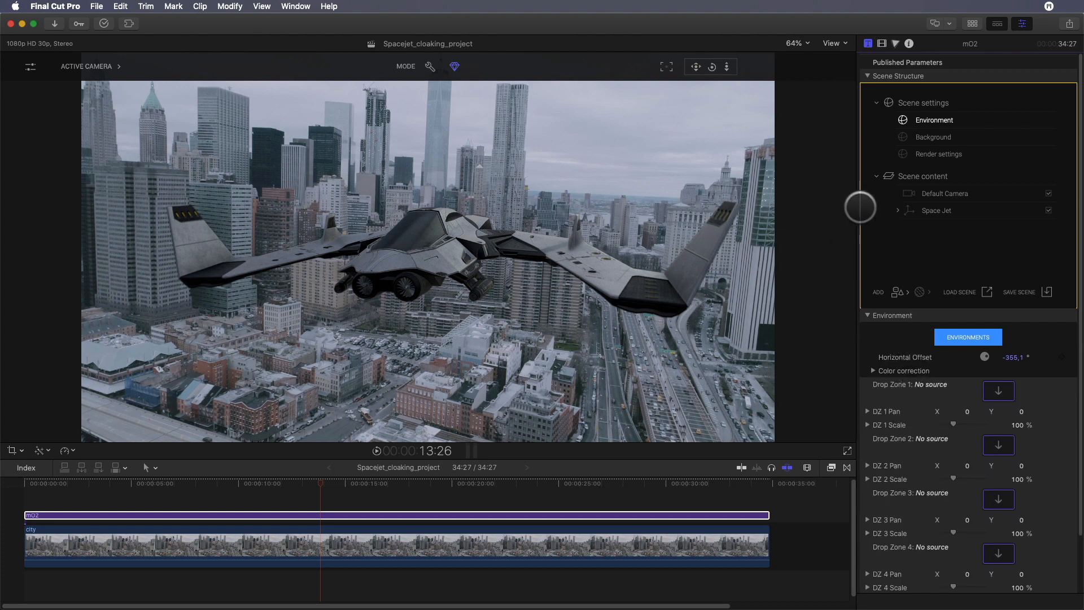
At the first frame, set the Space Jet's Position Z to -2.93 and keyframe its position and rotation on all axes.
left_click(935, 211)
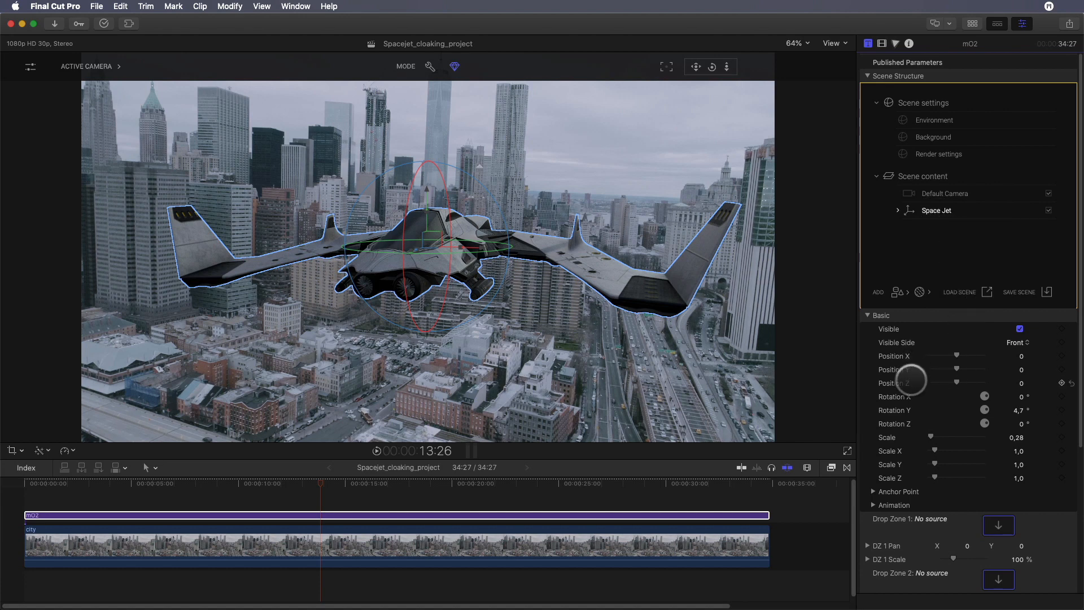
left_click_drag(320, 482, 11, 489)
left_click_drag(957, 382, 933, 383)
left_click_drag(696, 66, 634, 76)
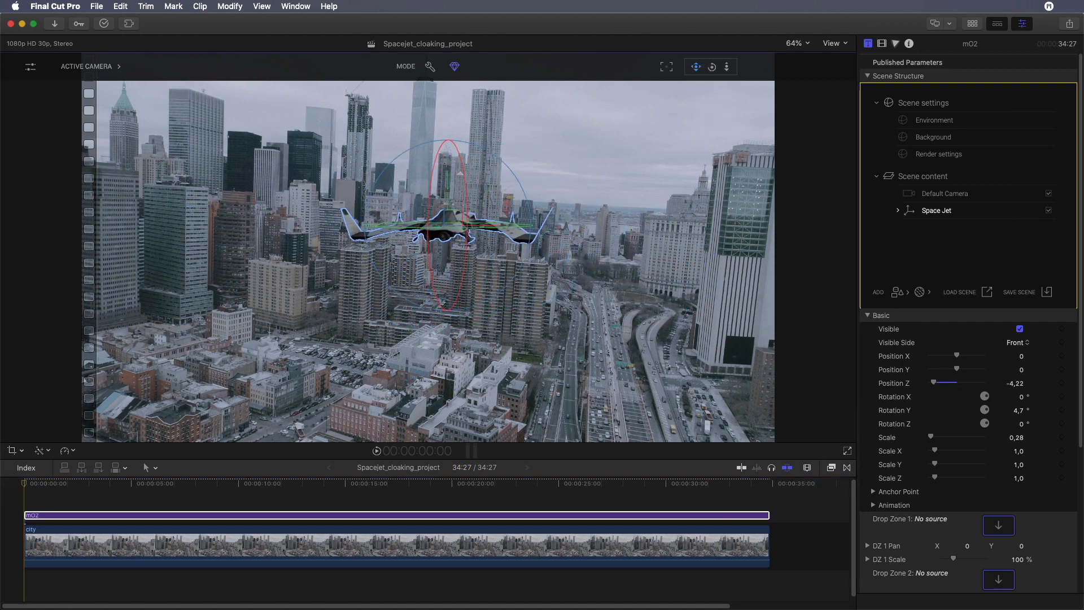
left_click_drag(933, 383, 940, 382)
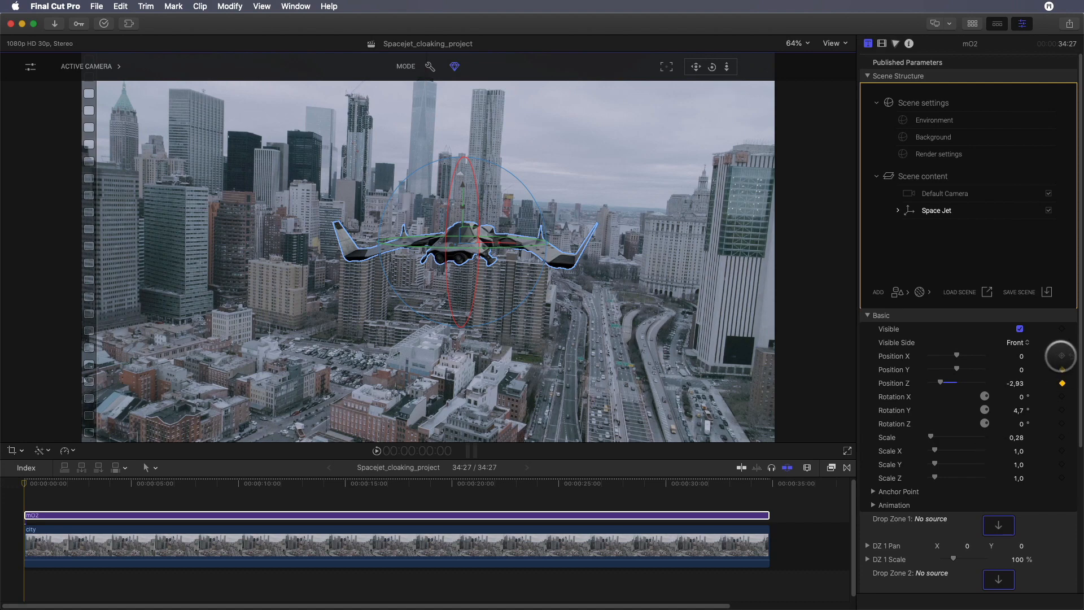
Add keyframes for the Space Jet's X, Y and Z position and rotation at the end of the clip.
left_click(627, 495)
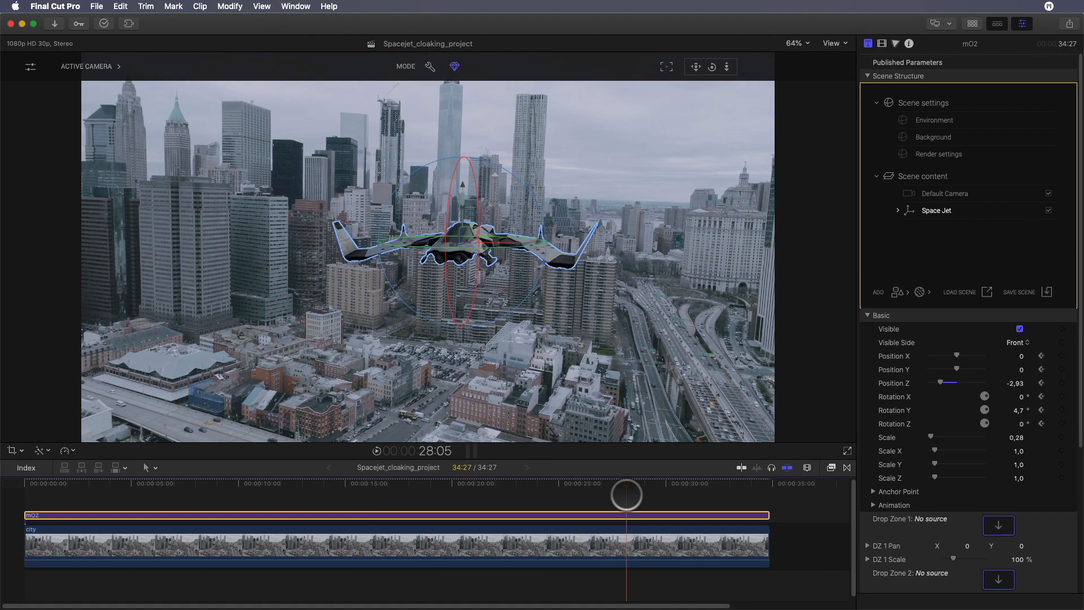
left_click_drag(627, 494, 772, 493)
left_click(1062, 357)
left_click(1062, 370)
left_click(1062, 383)
left_click(1062, 397)
left_click(1062, 411)
left_click(1062, 424)
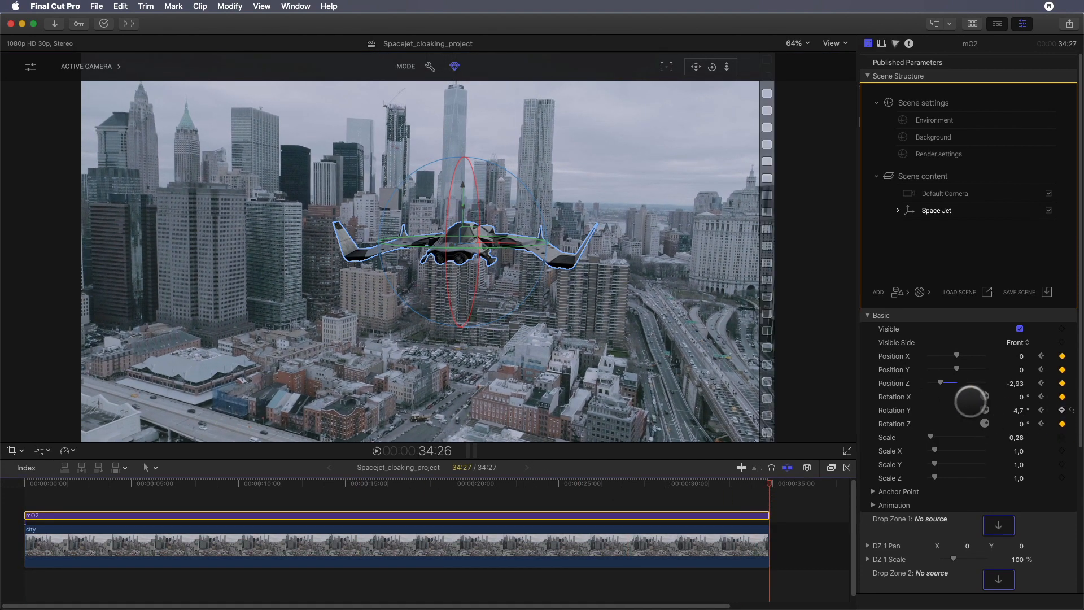
At the last frame, set the Space Jet's Position Z to about -0.35, shift it slightly along X and adjust its Y rotation.
left_click_drag(941, 382, 954, 382)
left_click_drag(1019, 411, 1018, 400)
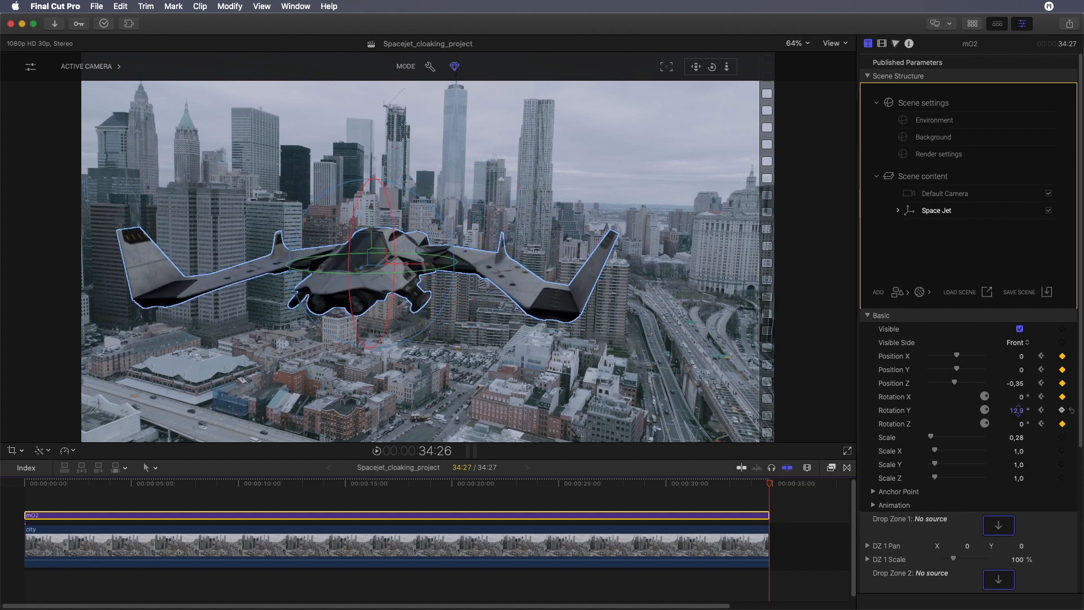
left_click_drag(957, 356, 959, 356)
left_click_drag(1012, 409, 1012, 402)
left_click_drag(768, 514, 768, 515)
At the first frame, bring the Space Jet closer along Z and adjust its Y and X rotation.
left_click_drag(769, 484, 24, 482)
left_click(734, 515)
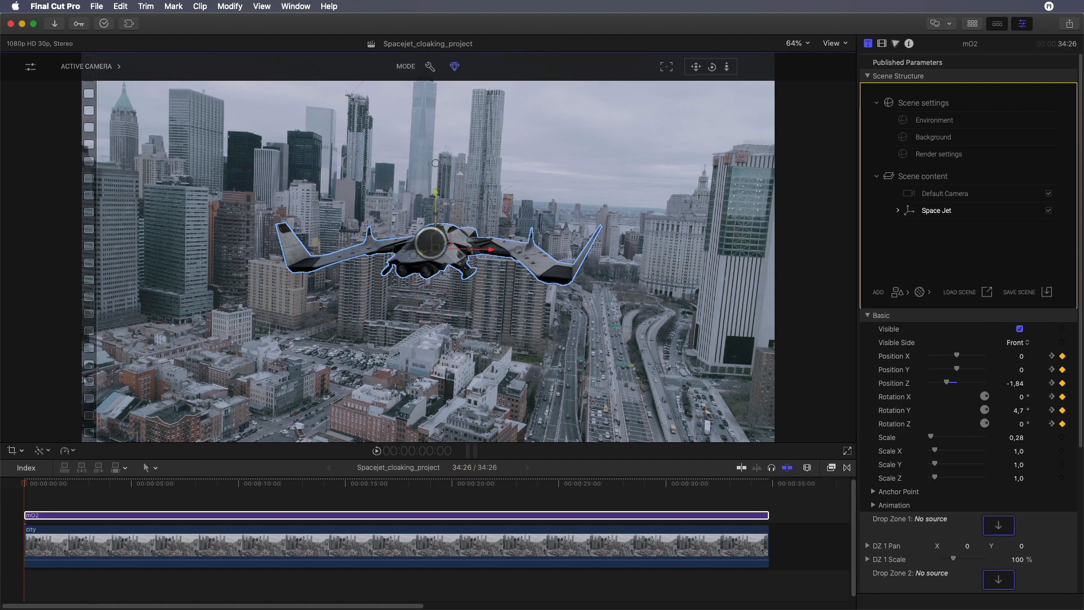
left_click_drag(952, 382, 947, 383)
left_click_drag(1018, 407, 1019, 412)
left_click_drag(35, 484, 23, 508)
left_click_drag(1021, 398, 1021, 393)
left_click_drag(25, 484, 239, 499)
Rename the mO2 clip in the timeline as Spacejet Animation Reference.
key("super+minus")
right_click(220, 516)
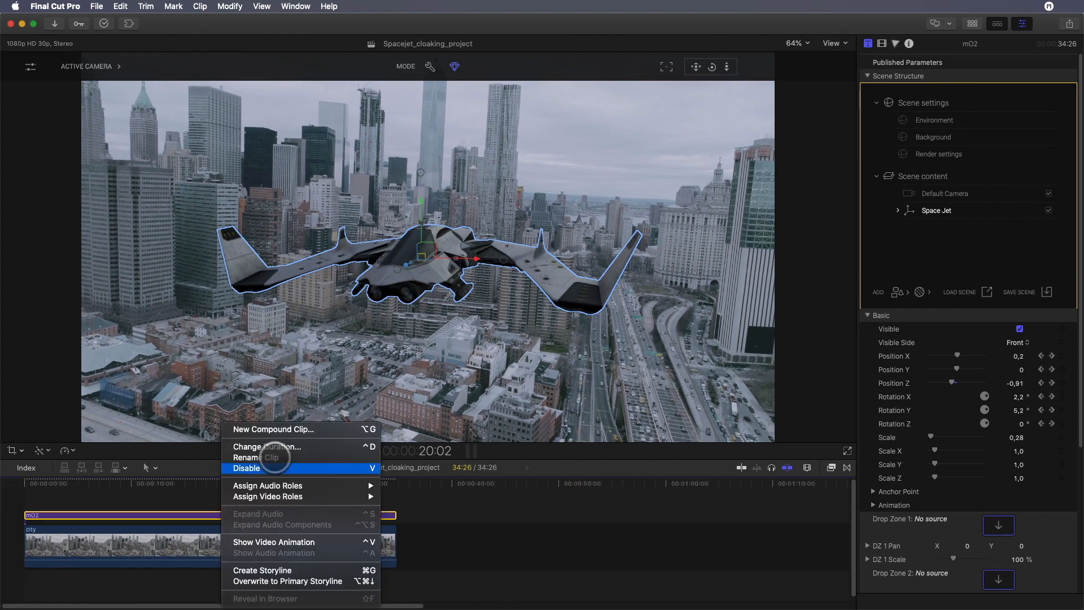
left_click(271, 453)
type("Spacejet Animation")
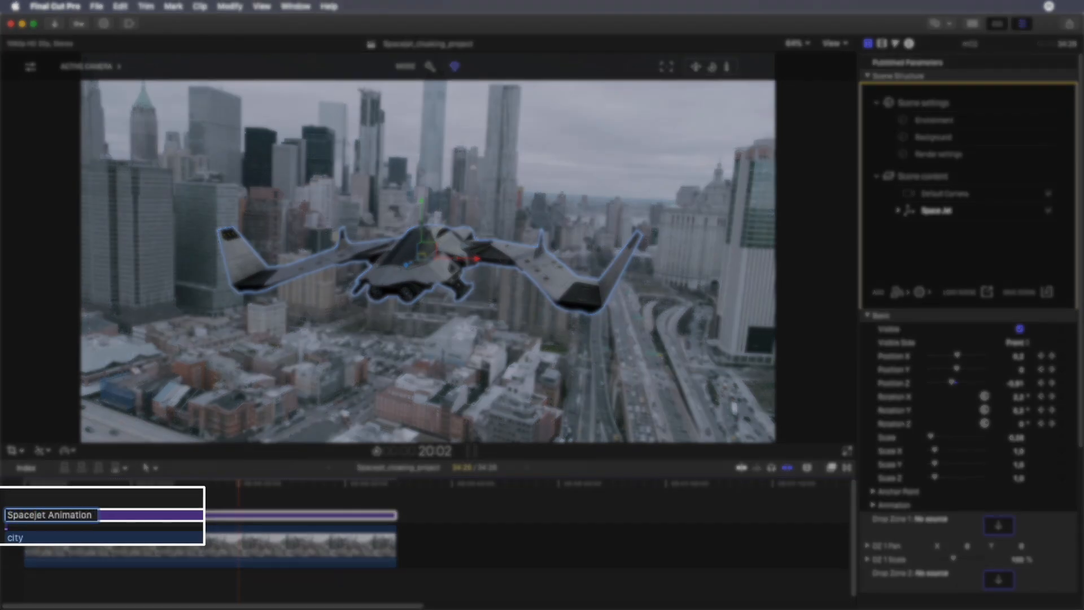
type(" Reference")
key("Return")
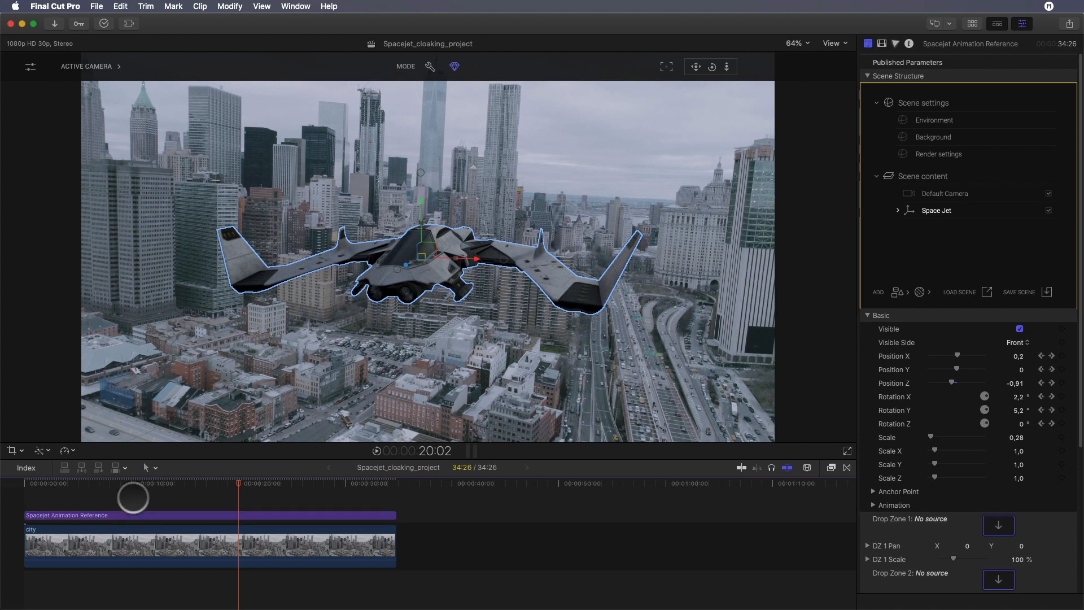
Duplicate the city clip together with the Spacejet Animation Reference clip directly after the originals in the timeline.
left_click(192, 553)
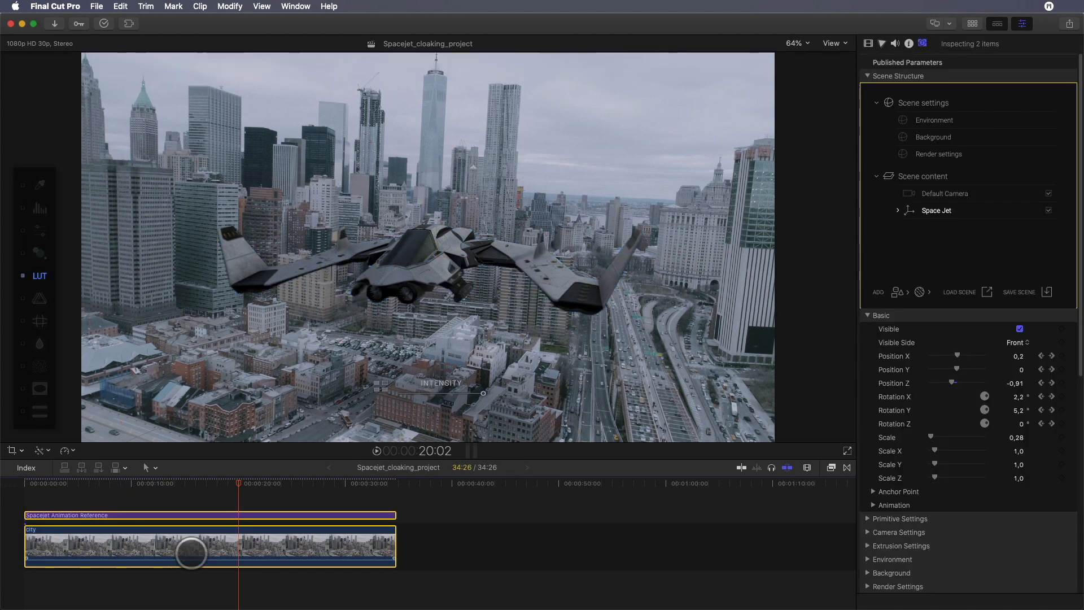
left_click_drag(191, 553, 592, 544)
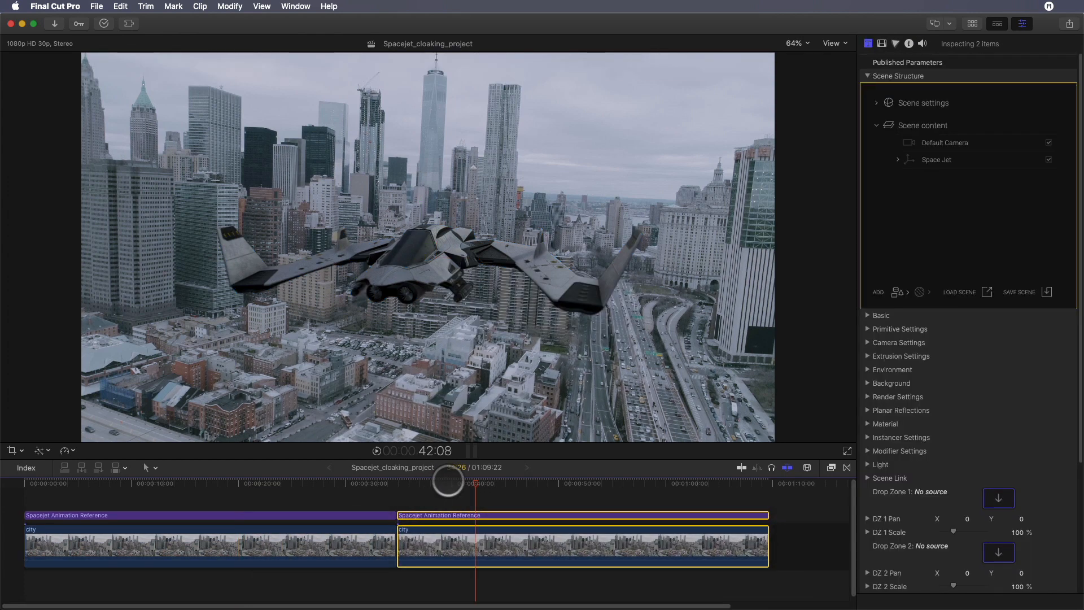
left_click(448, 480)
left_click(448, 497)
Select the materials of all Space Jet parts, starting from Body, in the duplicated Spacejet Animation Reference clip.
left_click(442, 515)
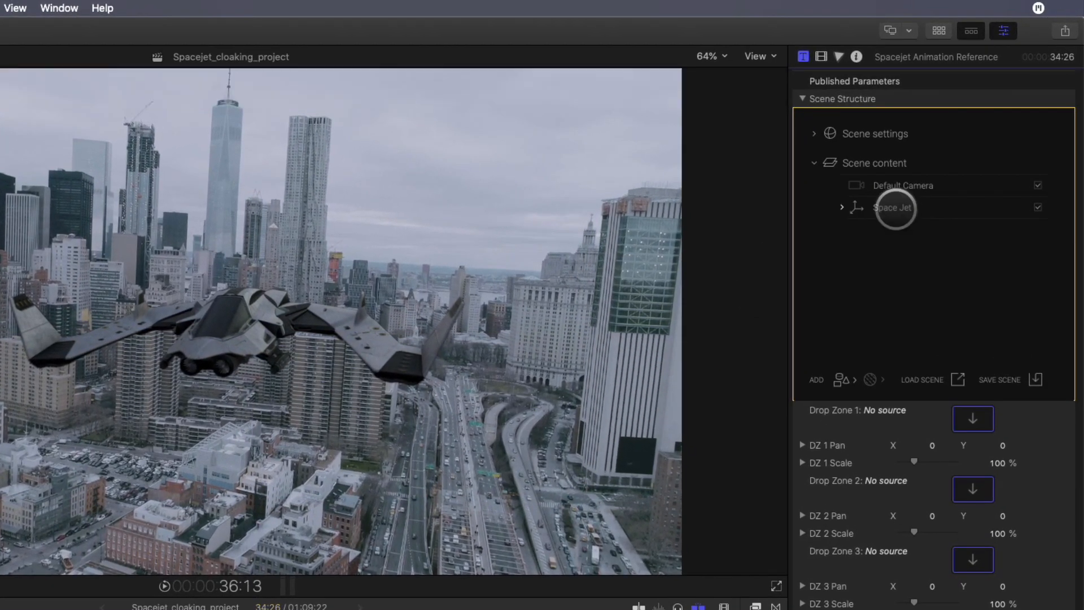
left_click(895, 207)
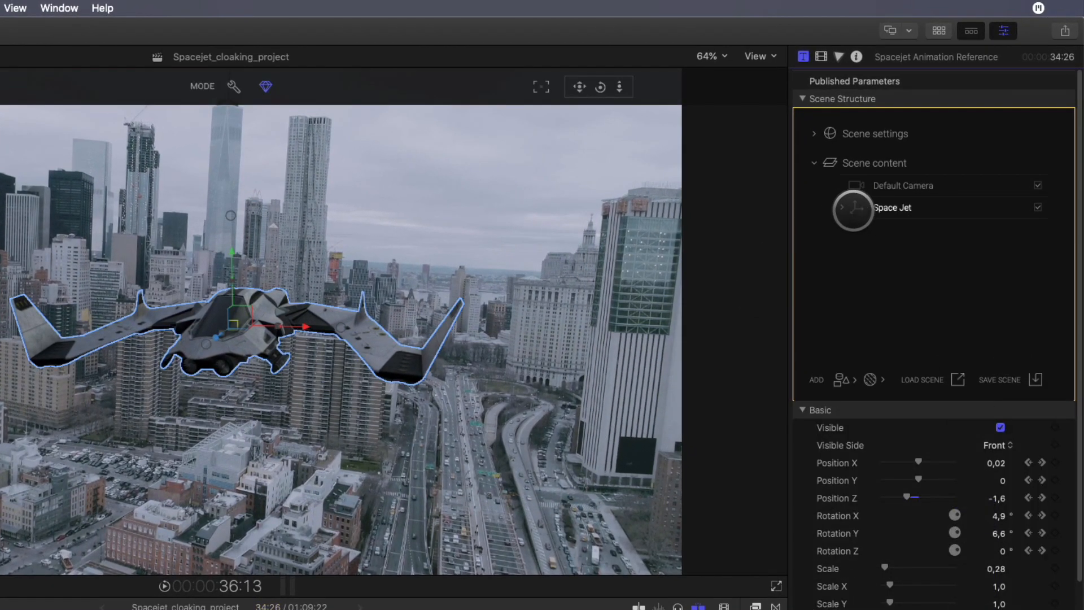
left_click(841, 207)
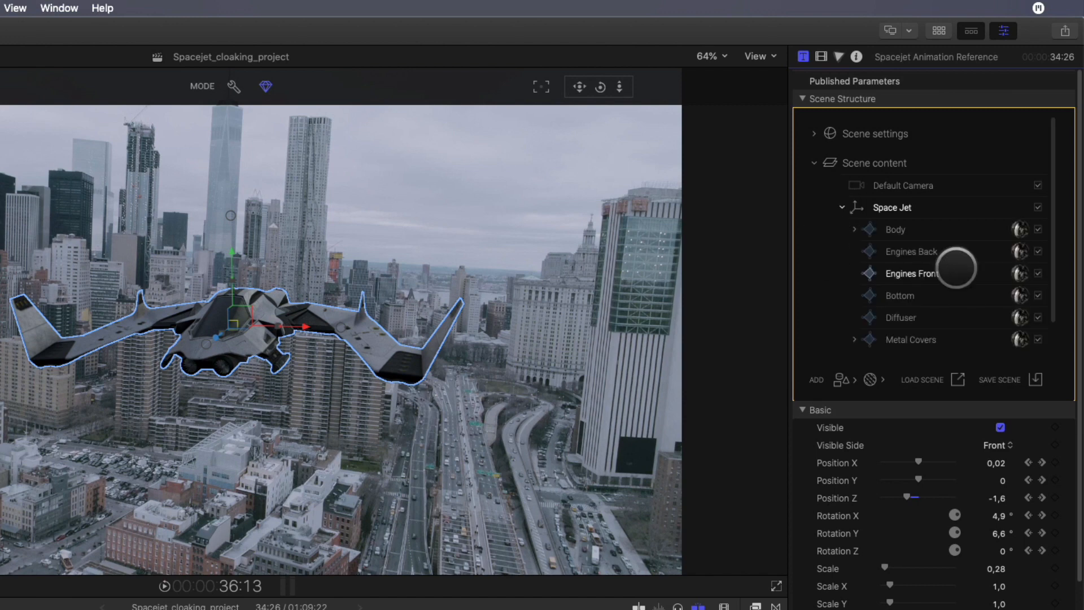
left_click(1017, 227)
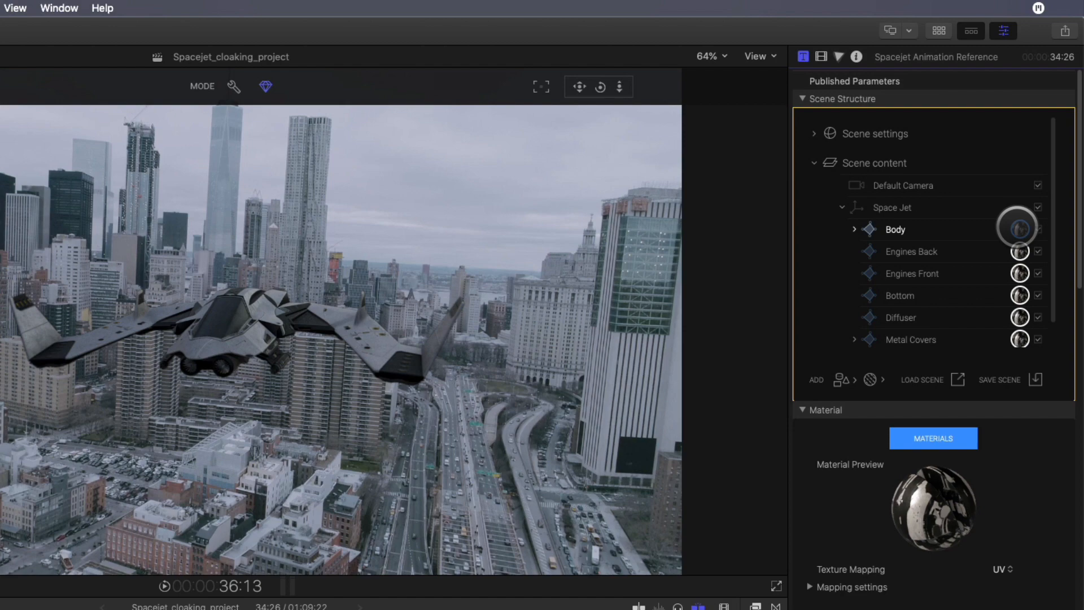
left_click(1019, 229)
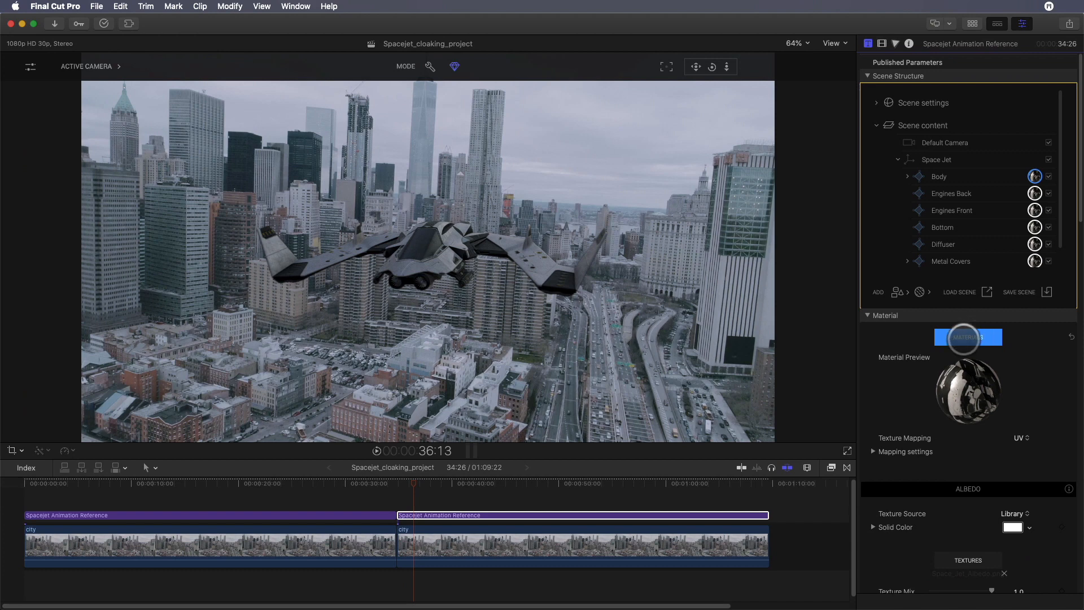
Examine the material library's categories, including Concrete, Fabric, Metal, Synthetic and Rock.
left_click(963, 337)
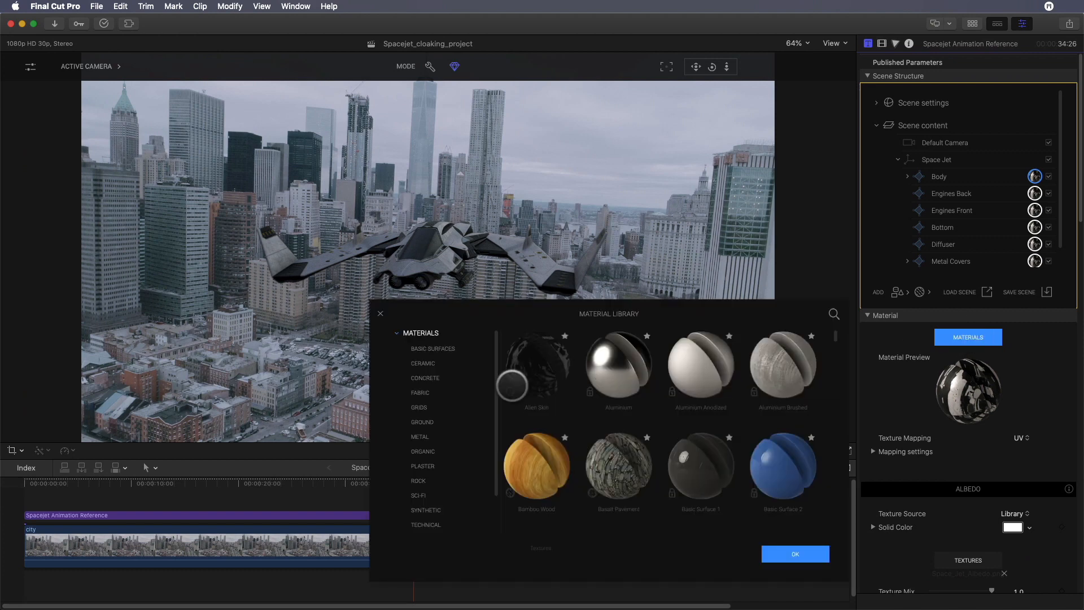
left_click(430, 351)
left_click(424, 363)
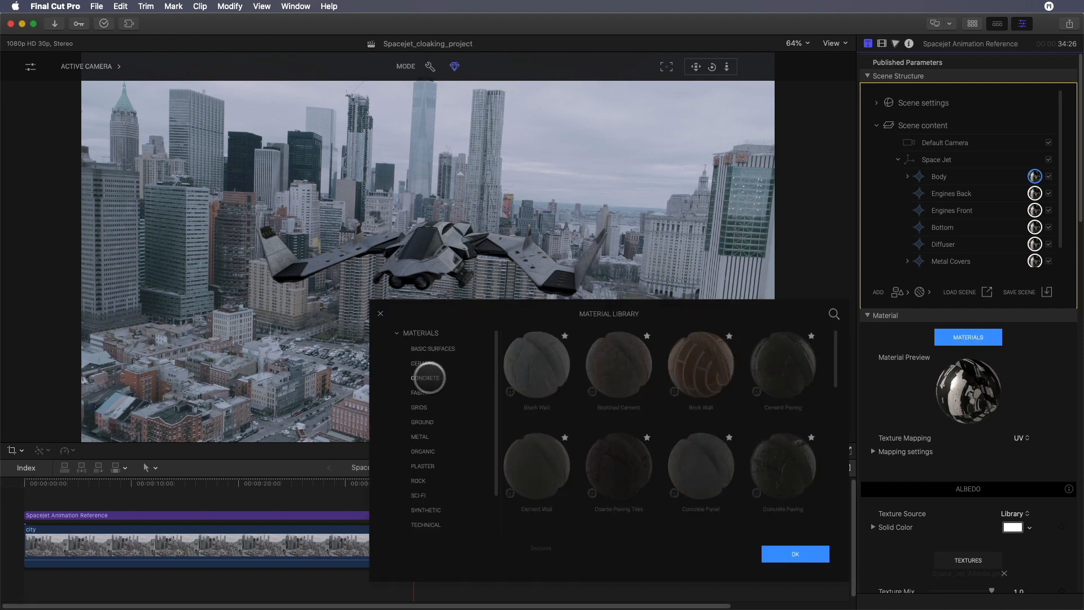
left_click(418, 407)
left_click(418, 392)
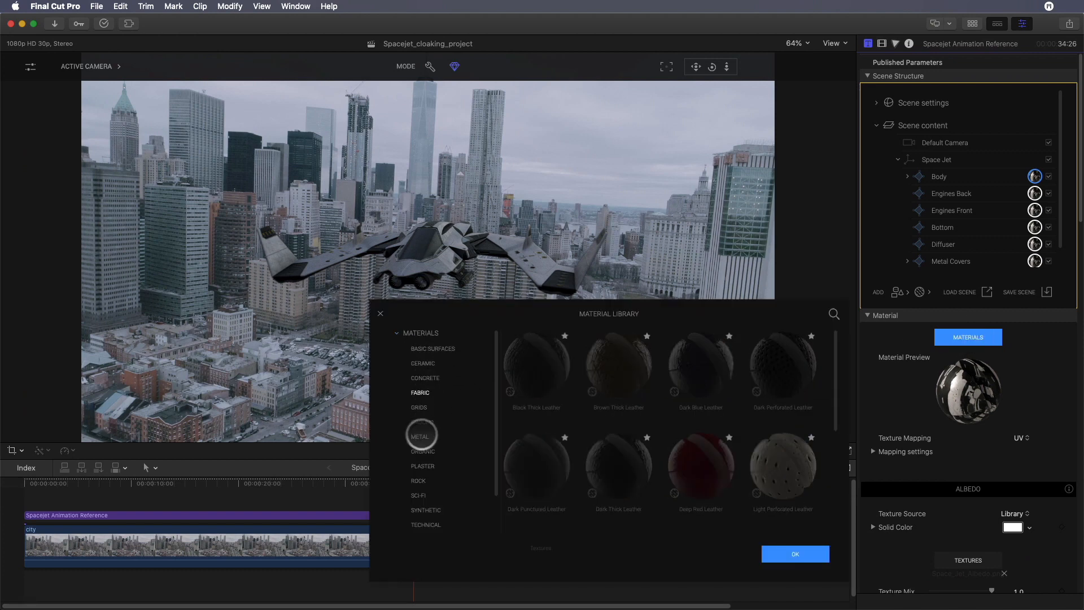
left_click(421, 436)
left_click(422, 451)
scroll(423, 484, "down", 2)
left_click(424, 471)
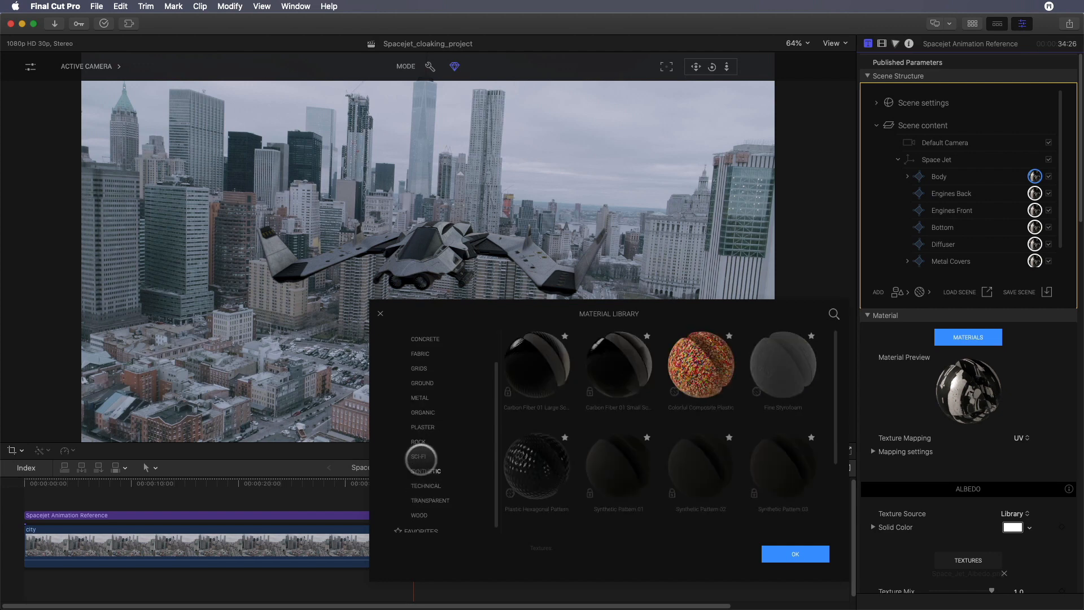
scroll(571, 445, "down", 3)
left_click(418, 443)
scroll(568, 445, "down", 3)
scroll(567, 444, "up", 3)
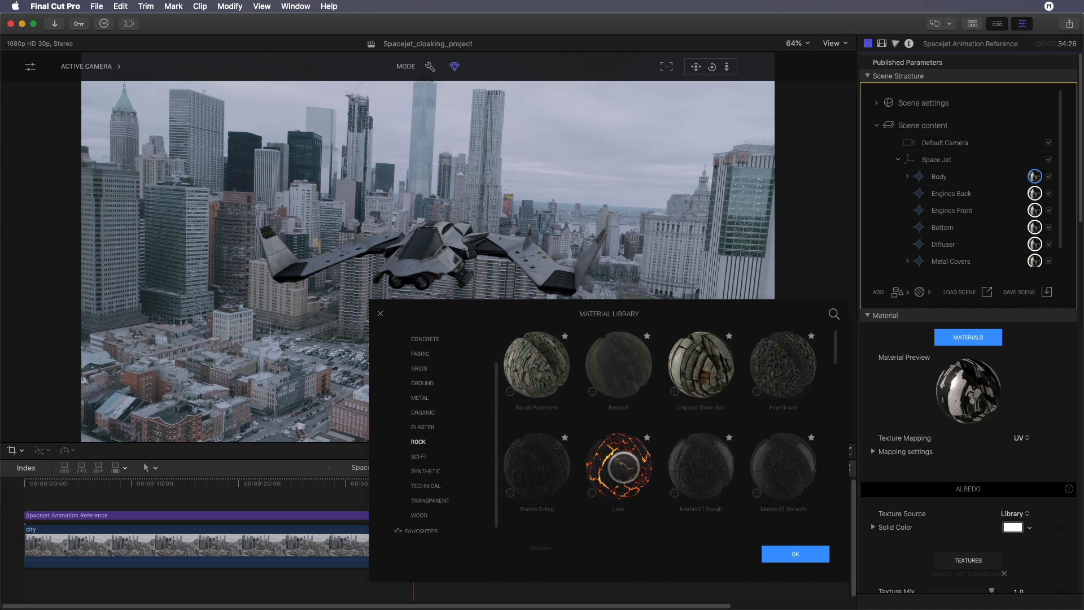
Try the Lava material on the Space Jet's parts, and apply the transparent Clean Water material instead.
left_click(624, 468)
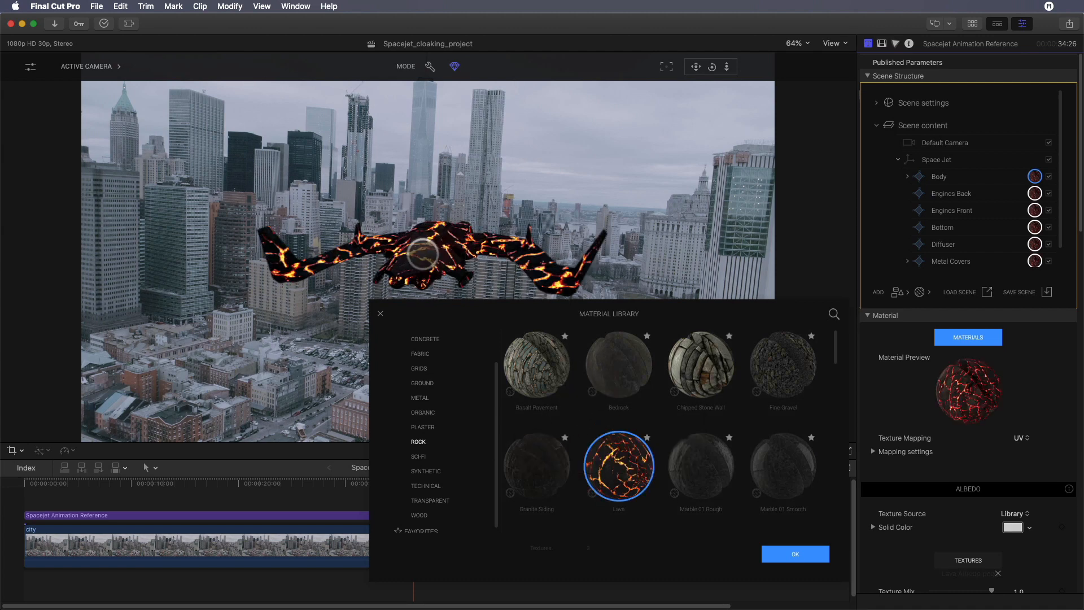
scroll(474, 473, "down", 1)
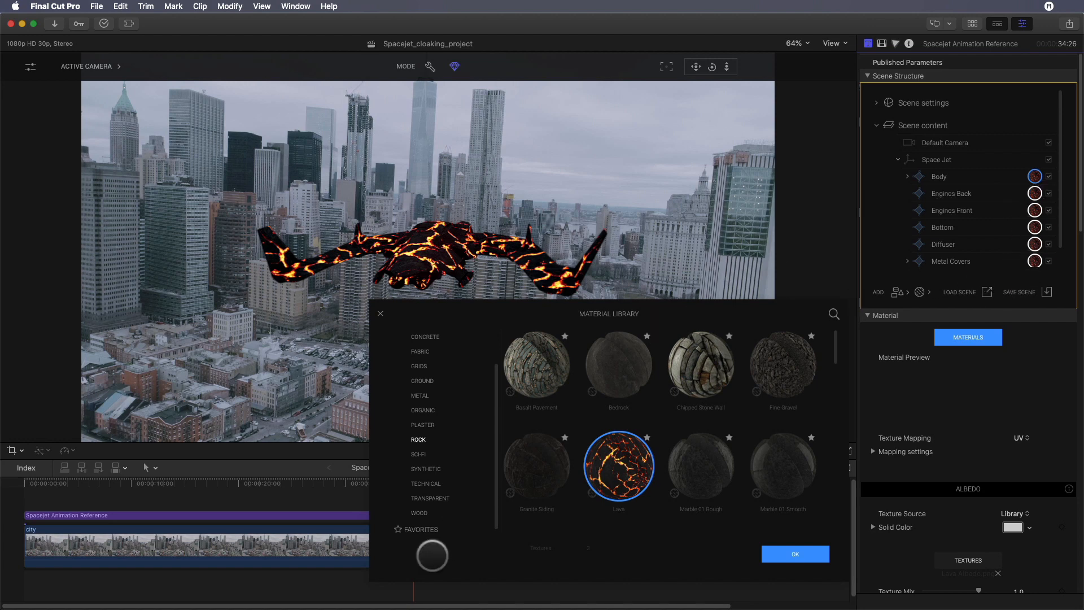
left_click(429, 498)
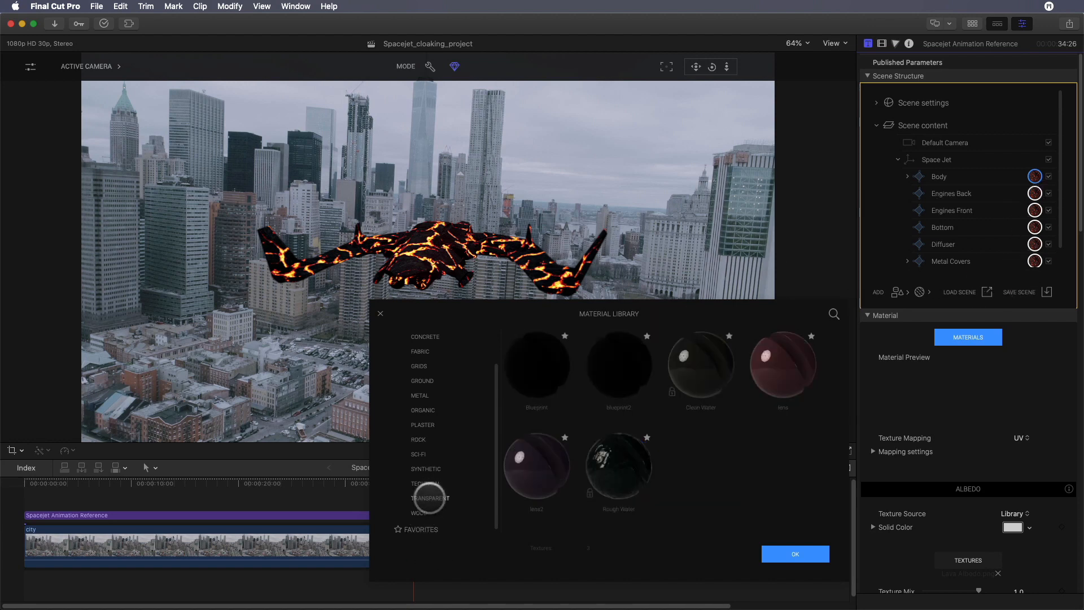
left_click(698, 363)
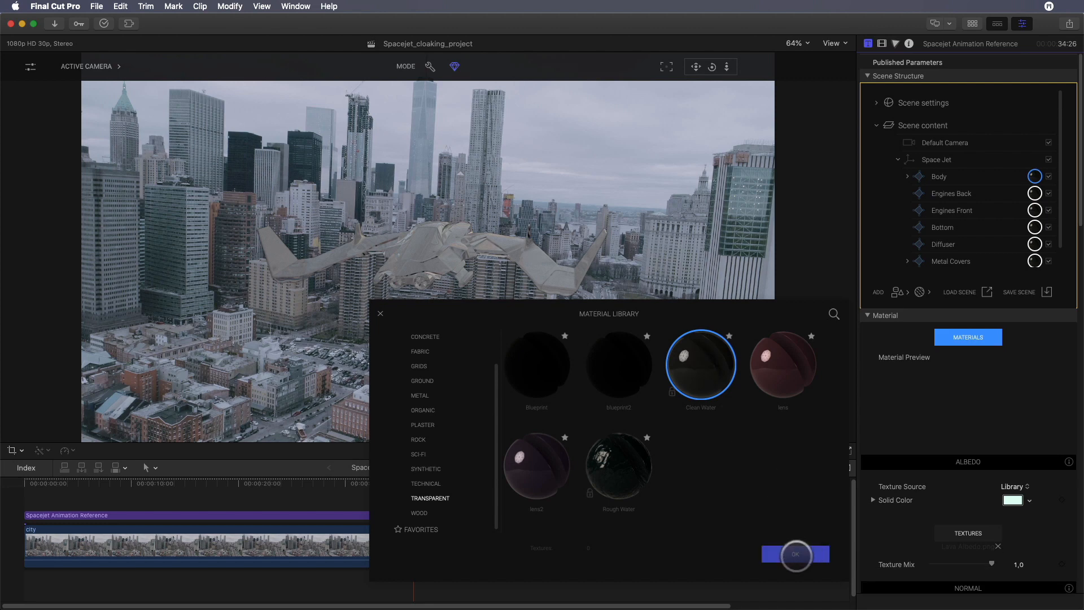
left_click(794, 554)
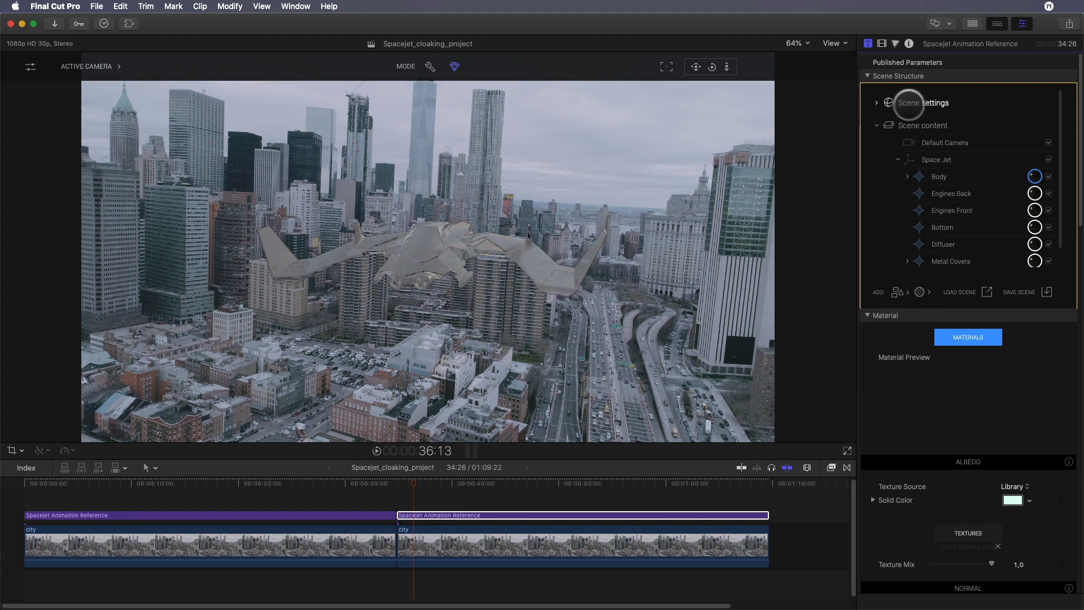
Set the background type of the duplicated Spacejet scene to Drop Zone, and open the scene's Background settings.
left_click(909, 102)
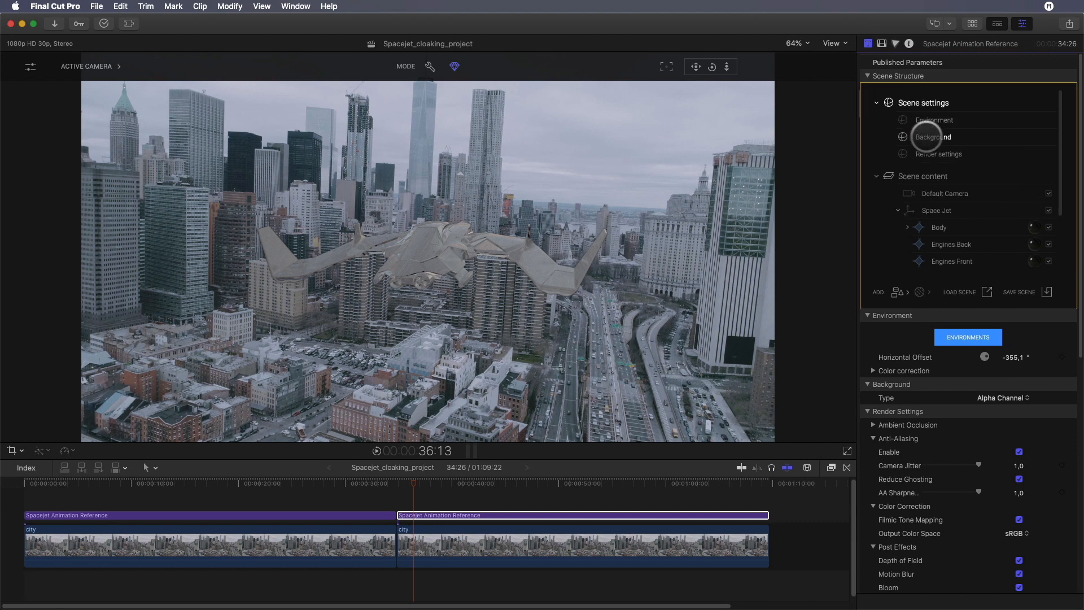
left_click(994, 397)
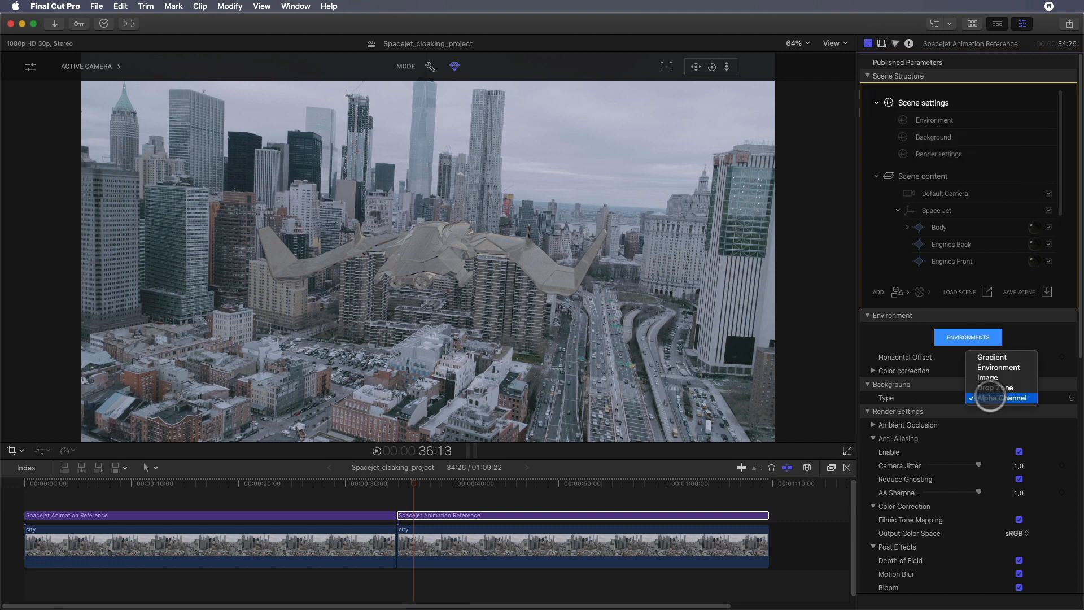
left_click(990, 388)
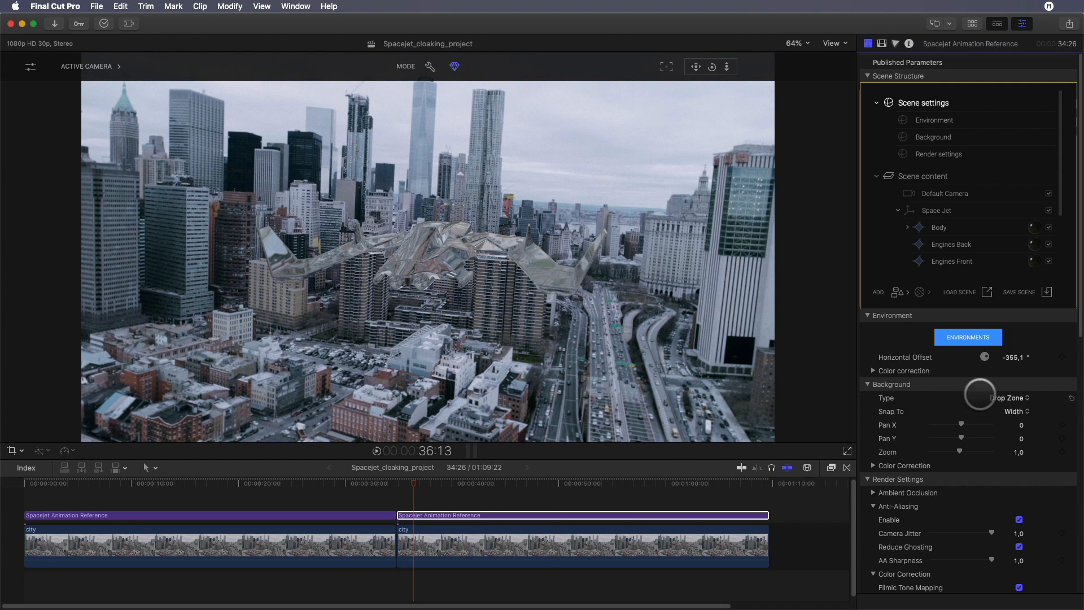
left_click(926, 136)
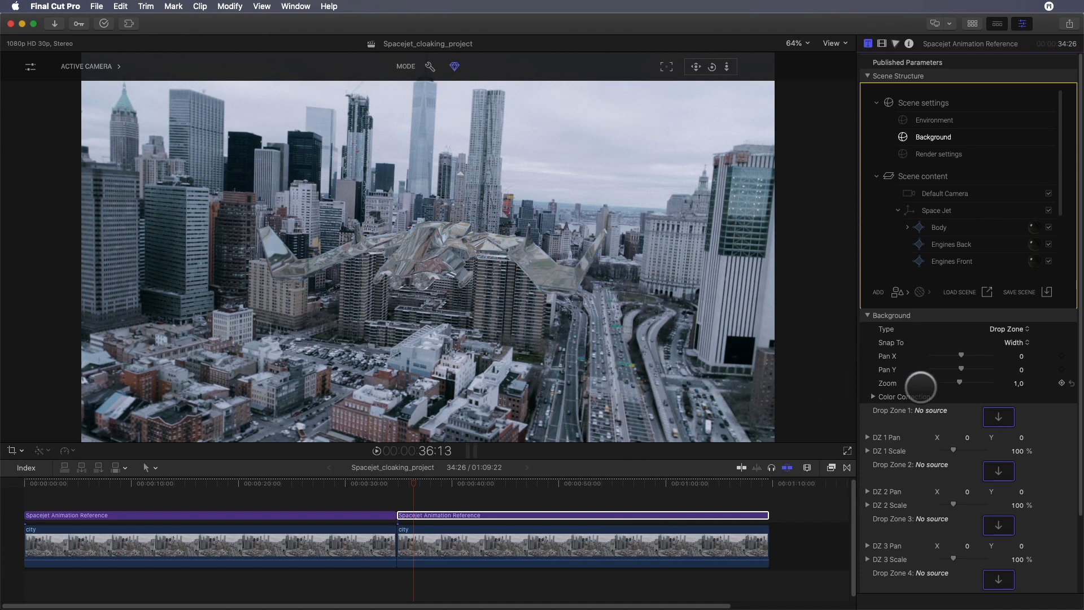
Set the refraction IOR of the Space Jet parts' transparent material to 1.01 and check the distortion along the clip.
left_click(1032, 226)
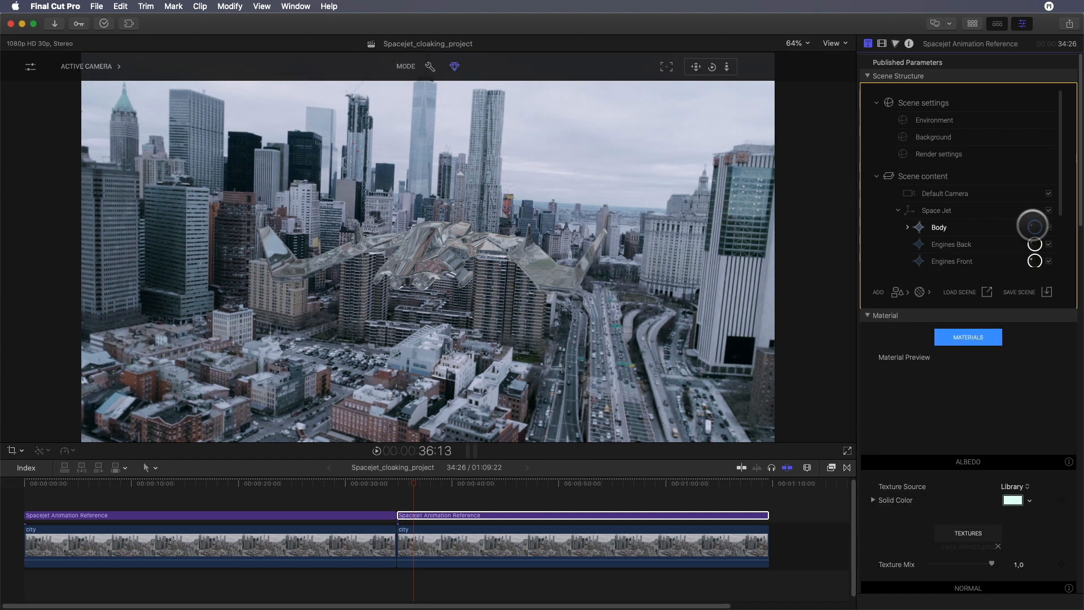
scroll(976, 414, "down", 5)
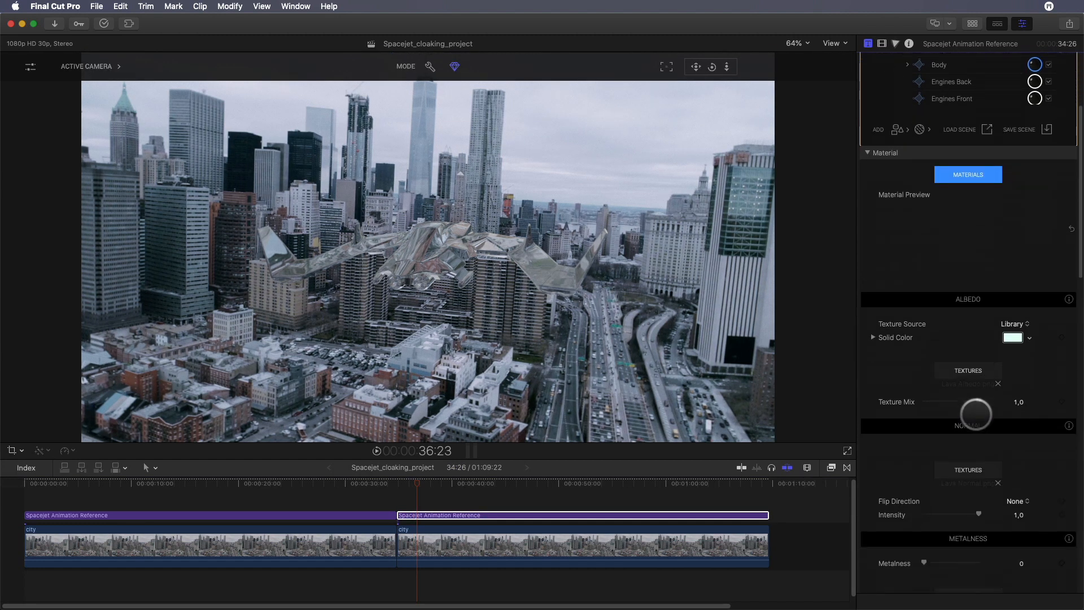
scroll(976, 414, "down", 15)
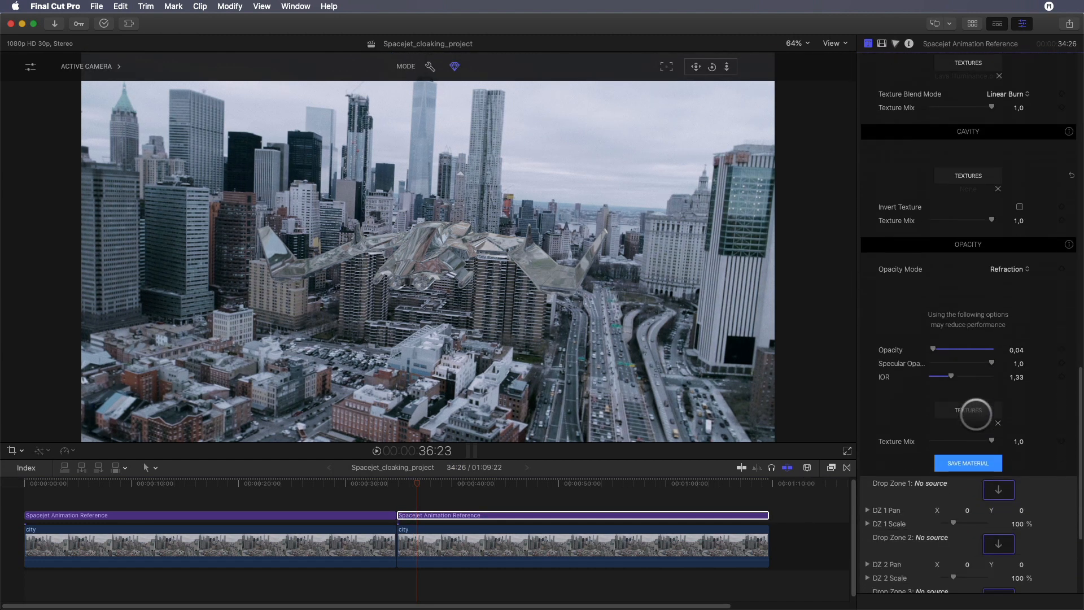
scroll(976, 414, "down", 3)
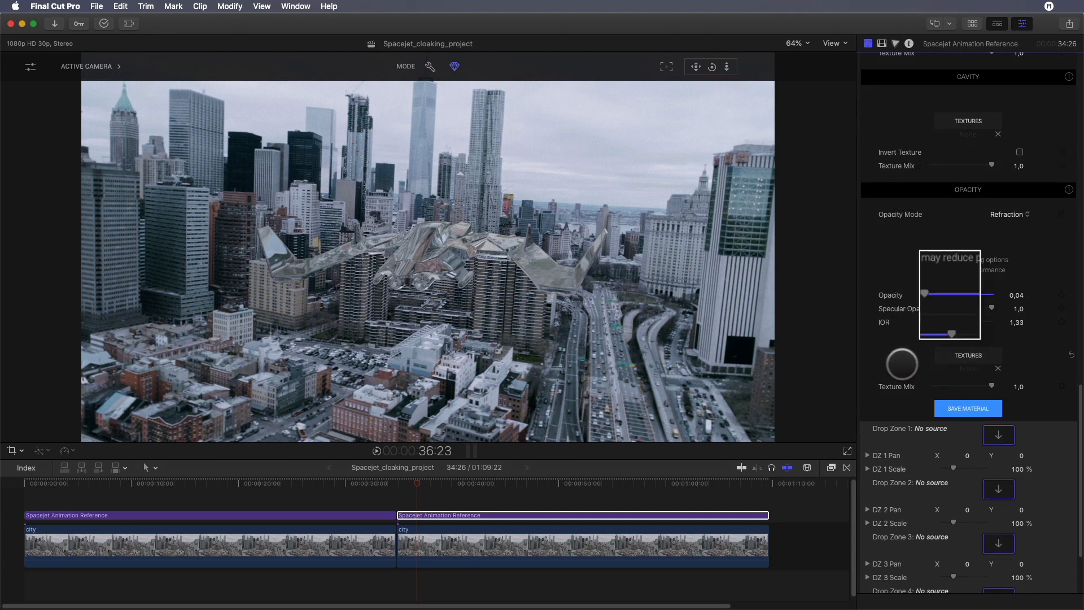
scroll(1024, 191, "up", 1)
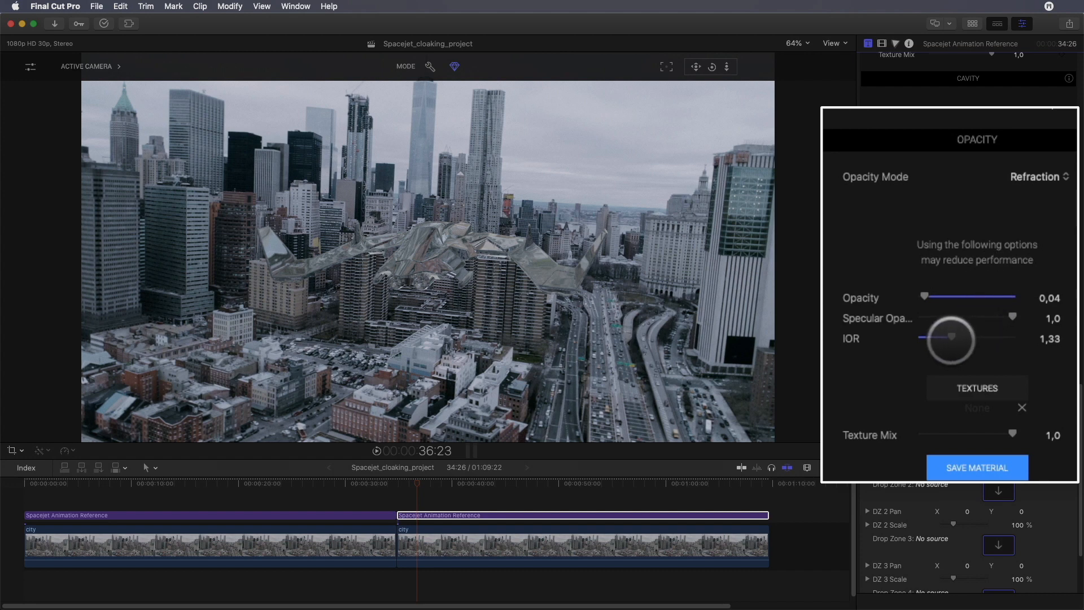
left_click_drag(952, 338, 920, 343)
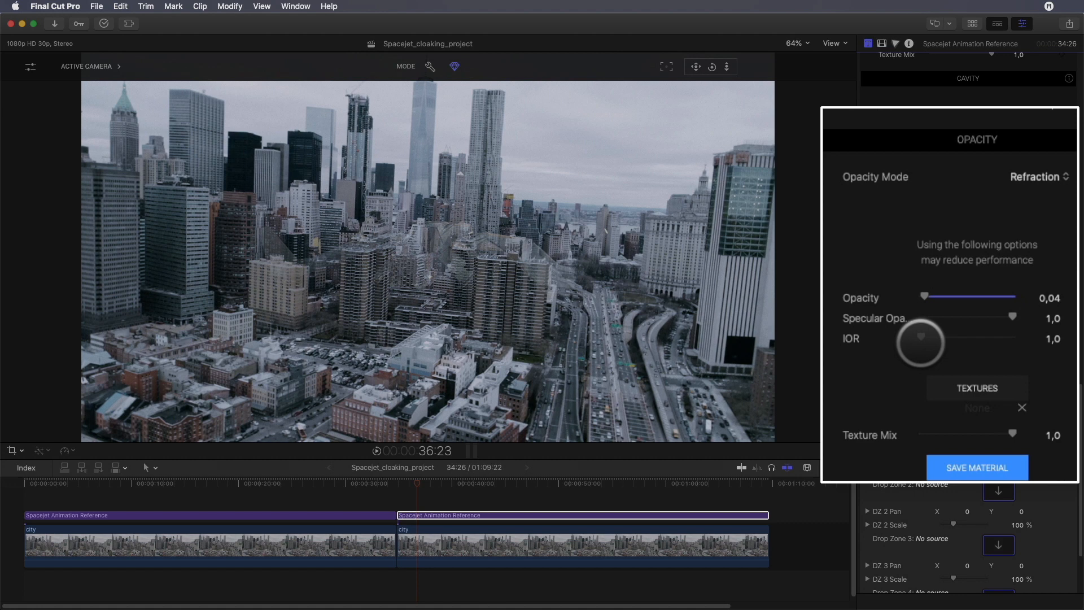
left_click_drag(587, 483, 743, 482)
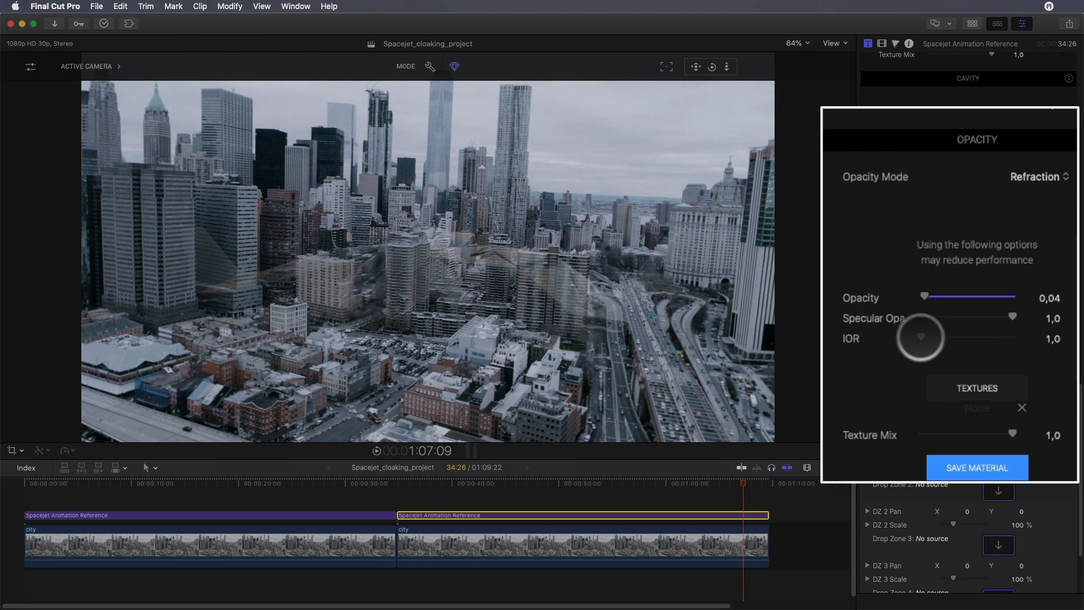
left_click_drag(920, 338, 922, 338)
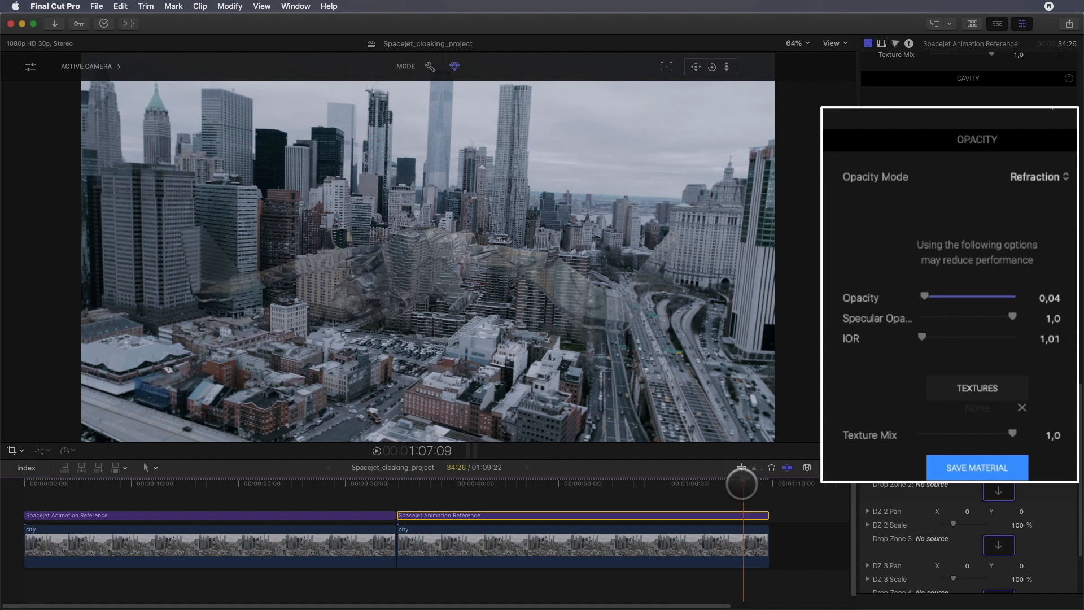
left_click_drag(736, 484, 412, 489)
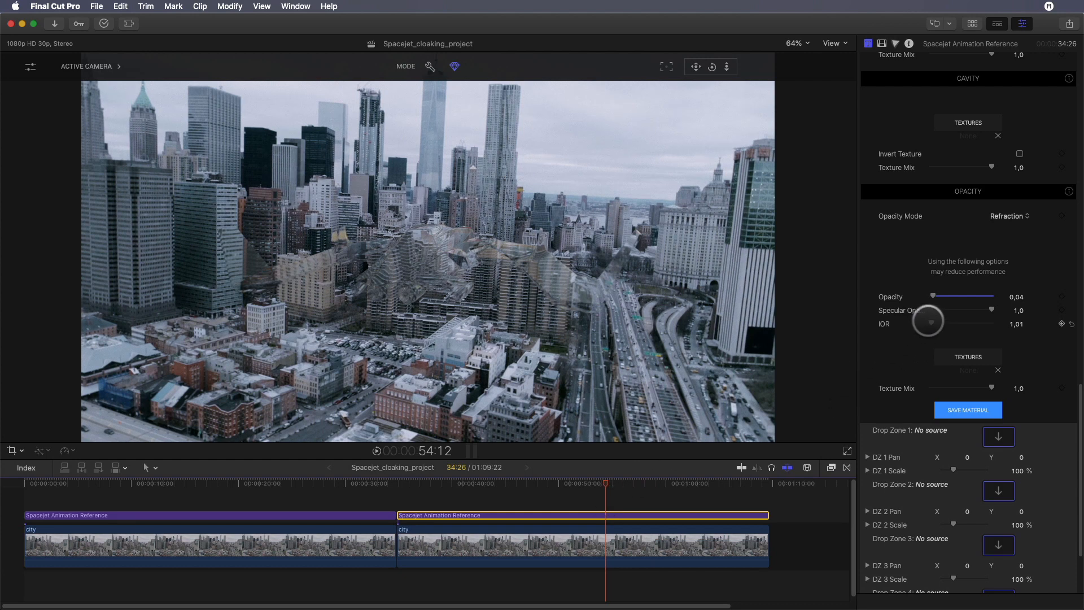
Set the transparent material's Specular Opacity to 0.39 and its Metalness to 0.19, and compare the cloaked jet with the original.
left_click_drag(994, 310, 887, 314)
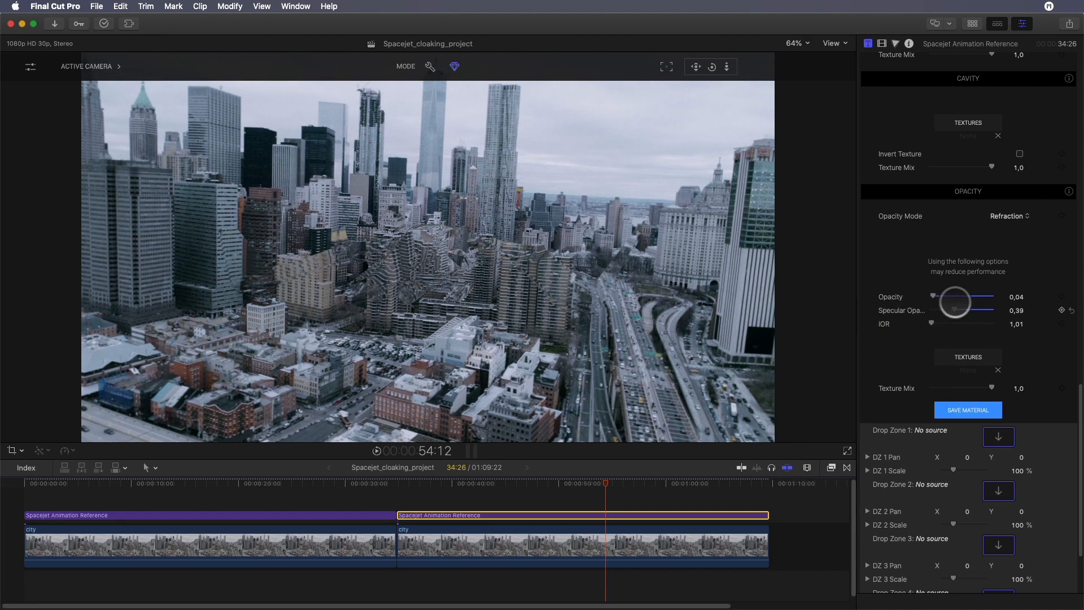
left_click_drag(607, 483, 680, 474)
scroll(949, 264, "up", 5)
scroll(950, 264, "up", 6)
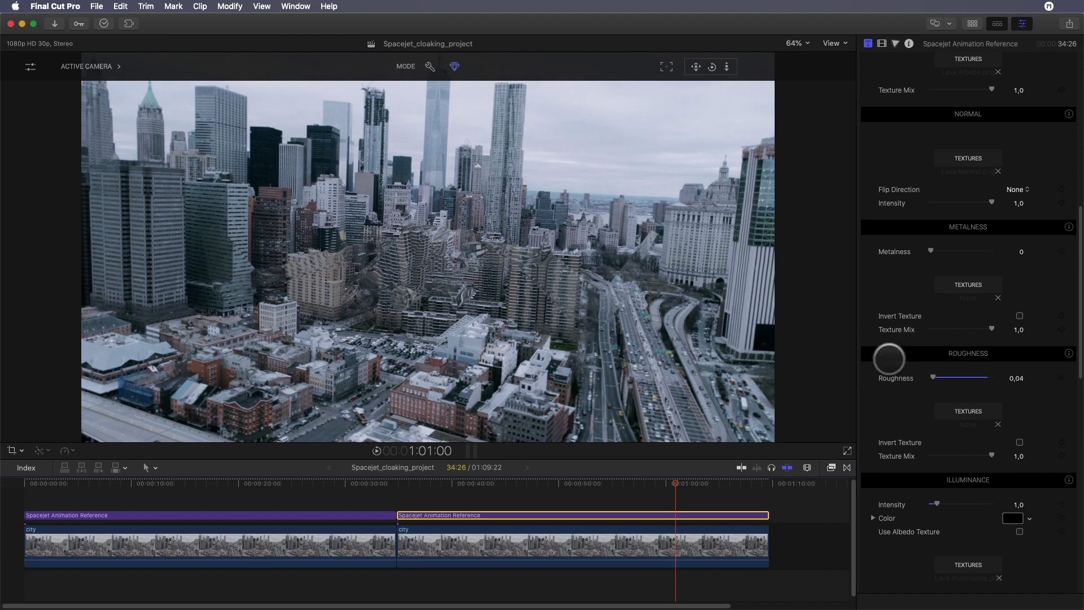
scroll(889, 359, "up", 1)
left_click_drag(929, 272, 944, 273)
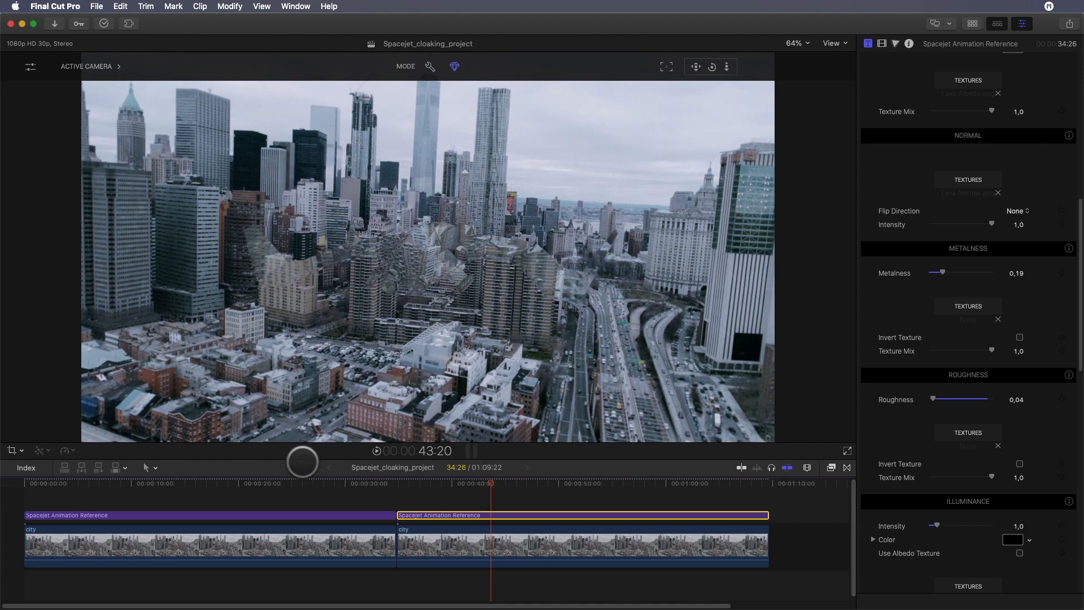
left_click(253, 483)
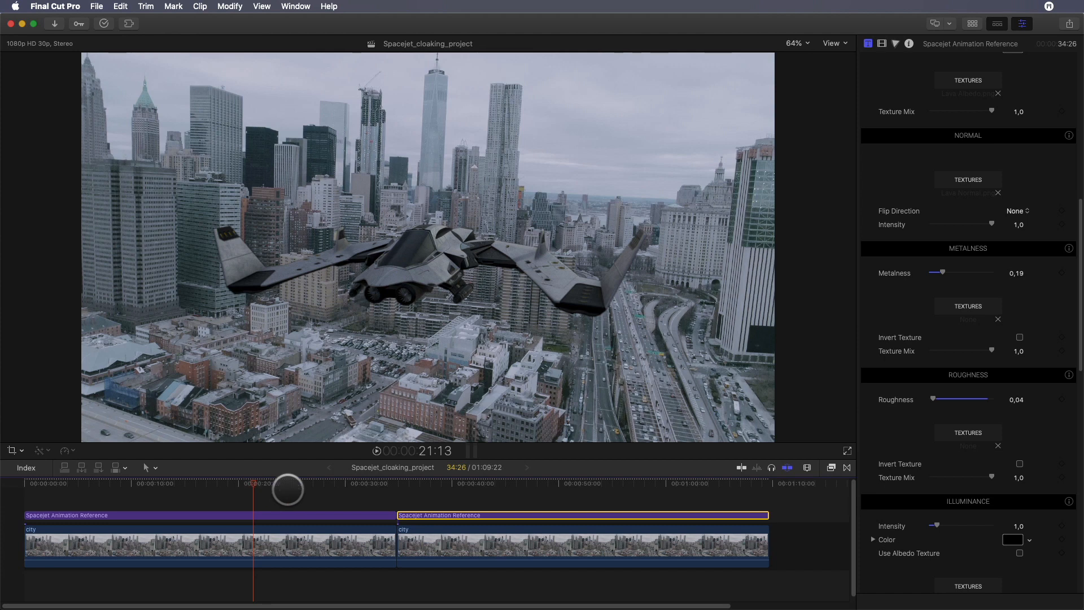
left_click(532, 483)
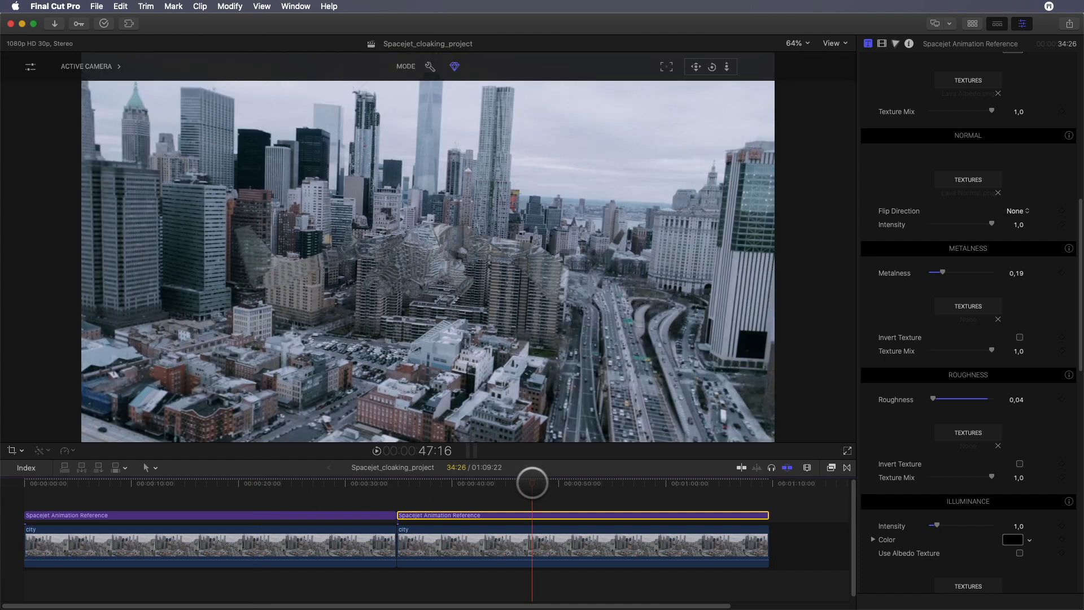
left_click_drag(532, 483, 559, 495)
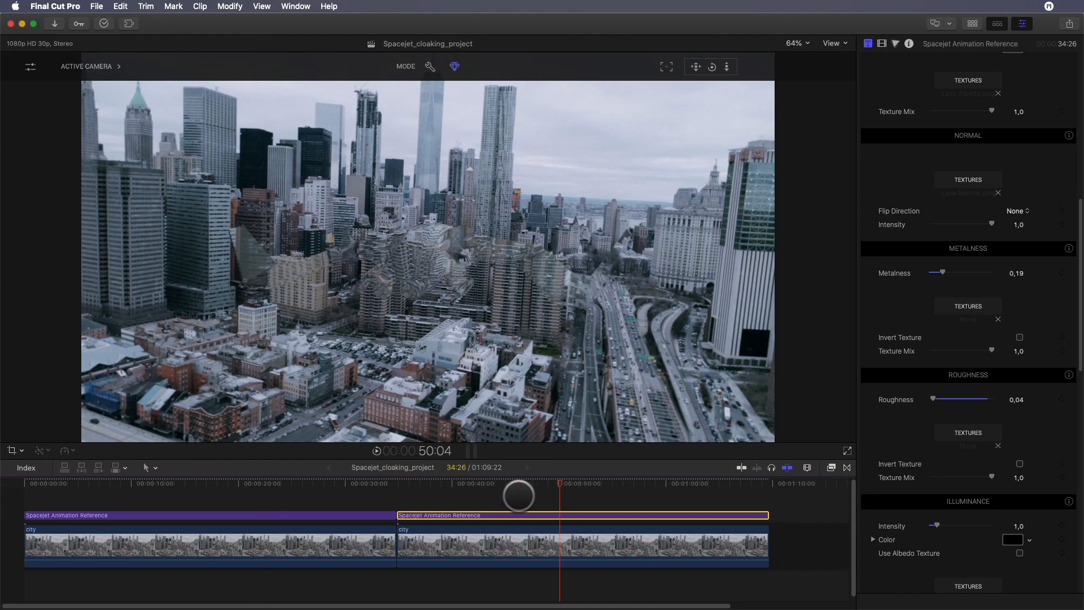
Combine the second city clip and its Spacejet Animation Reference clip into a compound clip named Spacejet_cloaking in the VIDEOS event.
left_click_drag(472, 492, 534, 549)
right_click(536, 548)
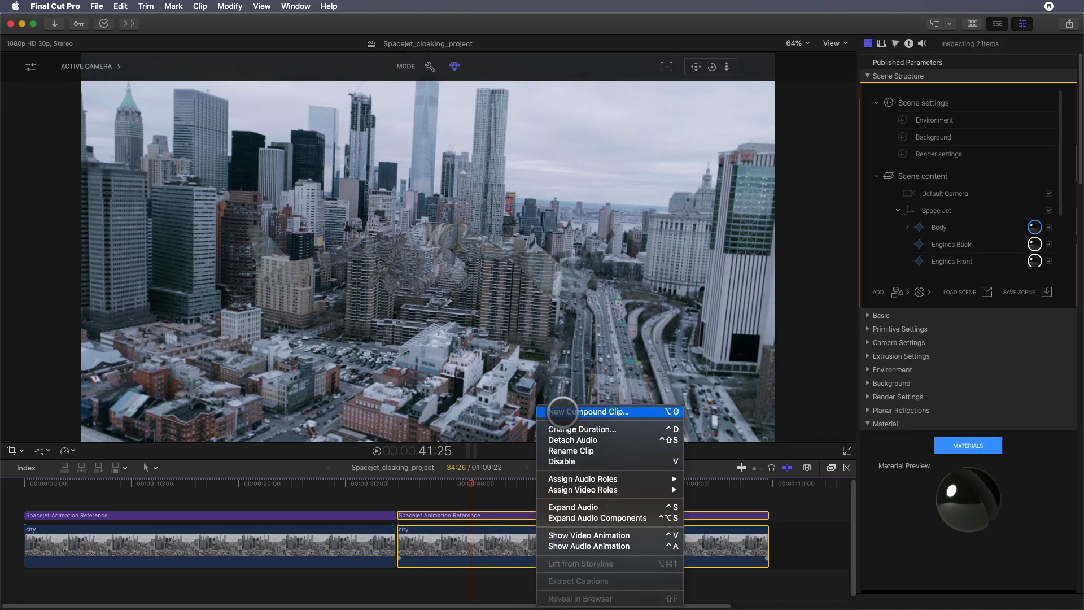
left_click(563, 412)
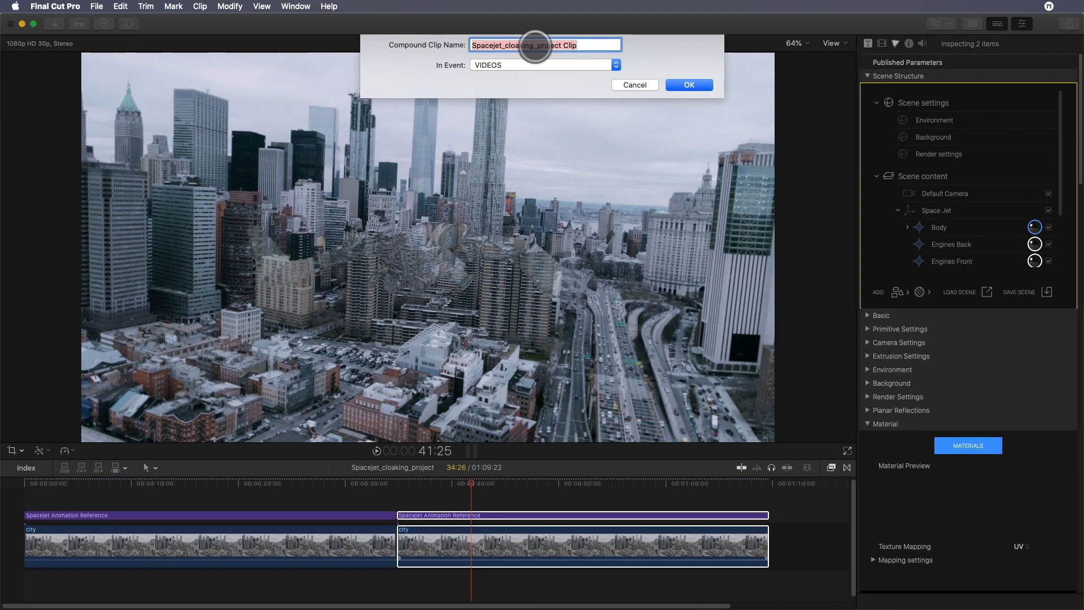
left_click_drag(534, 45, 600, 45)
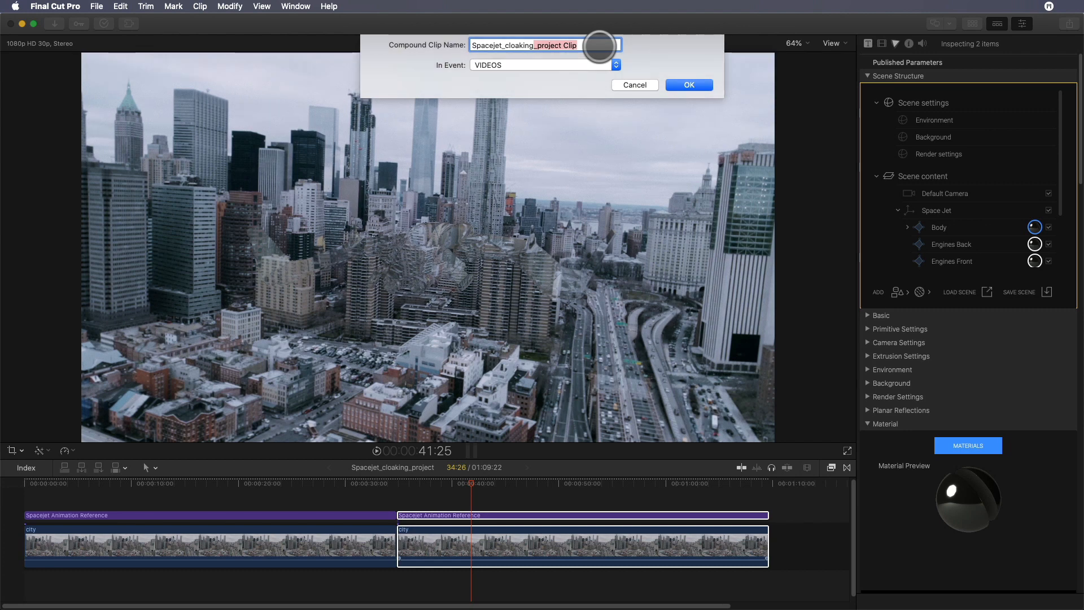
key("BackSpace")
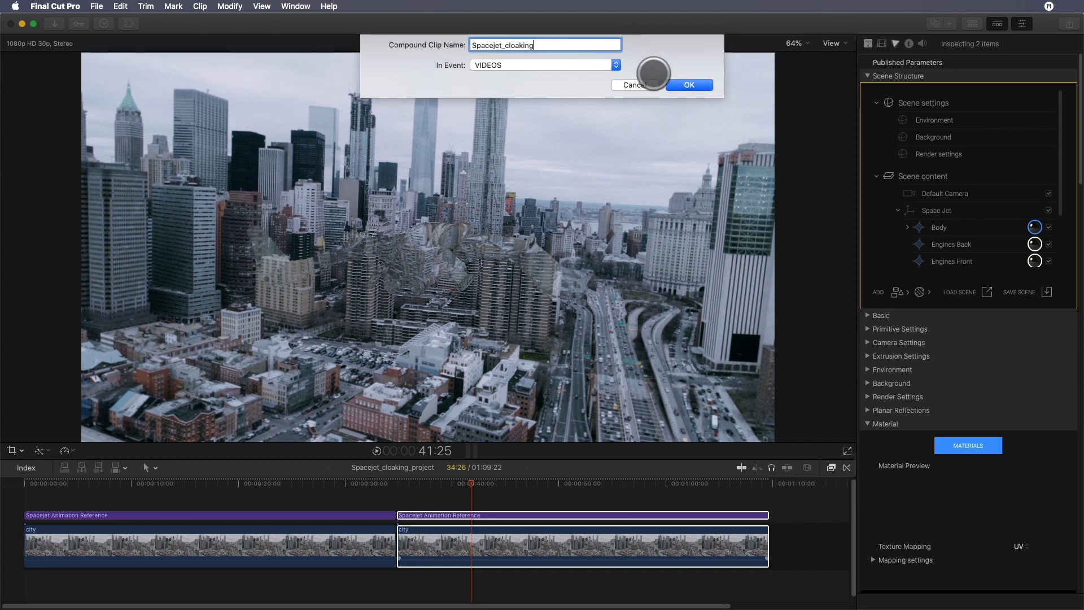
left_click(687, 86)
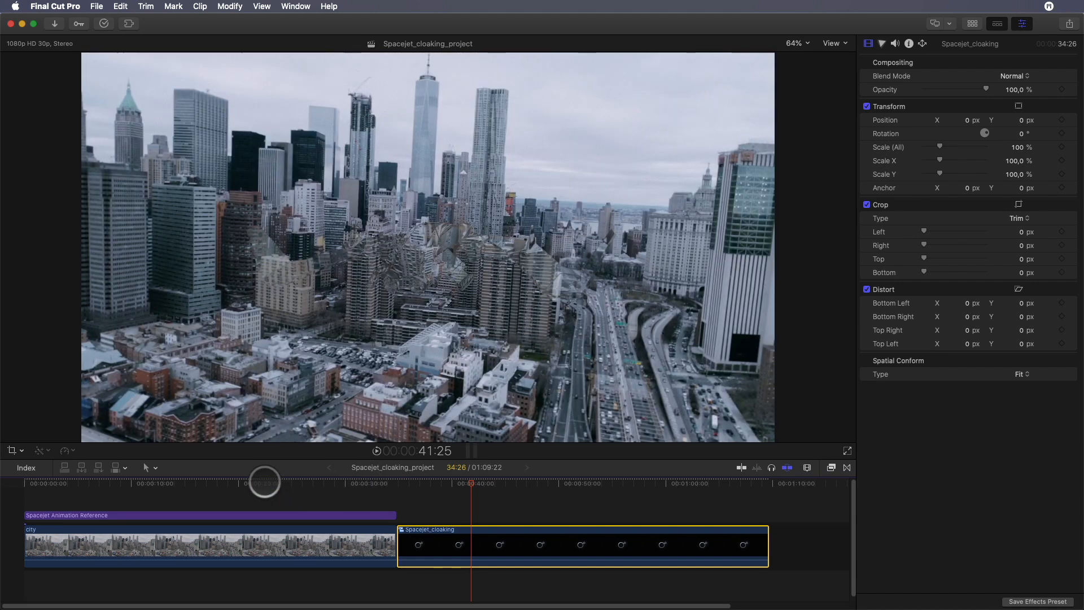
Disable the first city clip and examine the Space Jet's alpha channel in the viewer, returning to all channels.
left_click(236, 484)
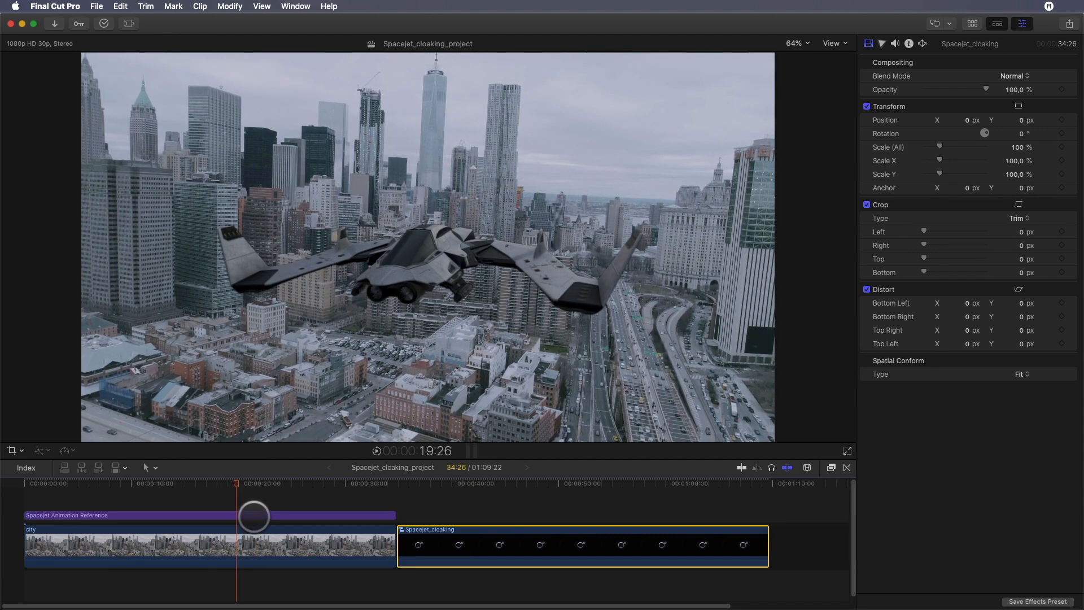
left_click(259, 541)
key("v")
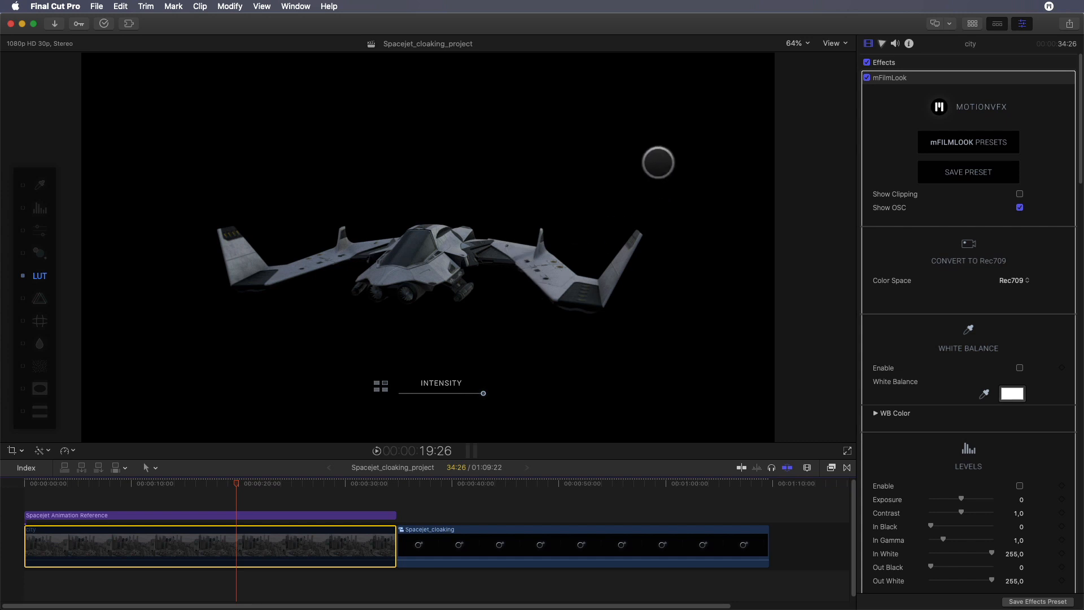
left_click(835, 43)
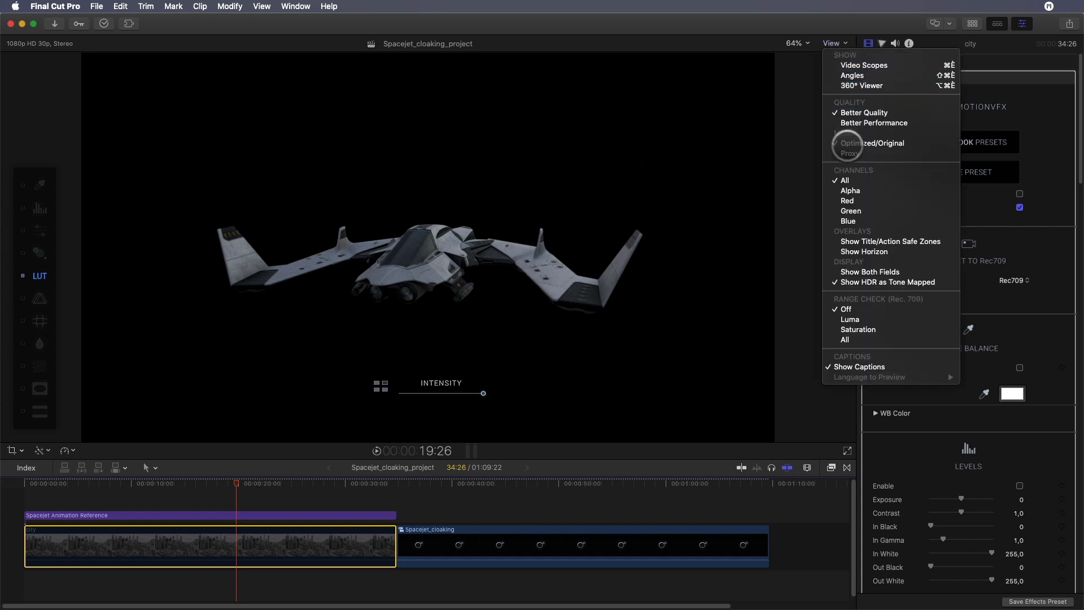
left_click(847, 190)
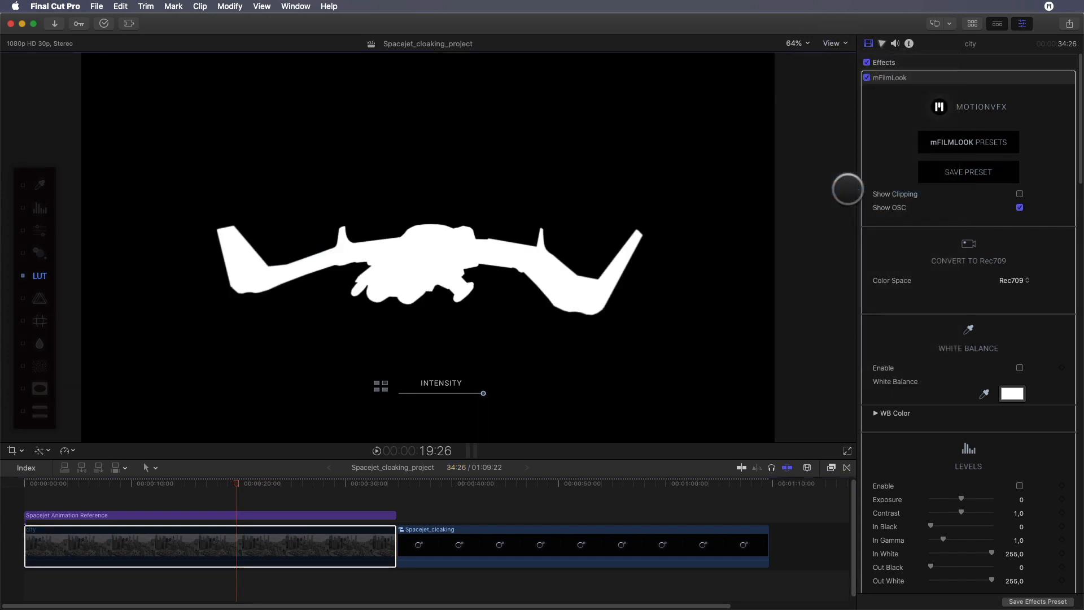
left_click(842, 43)
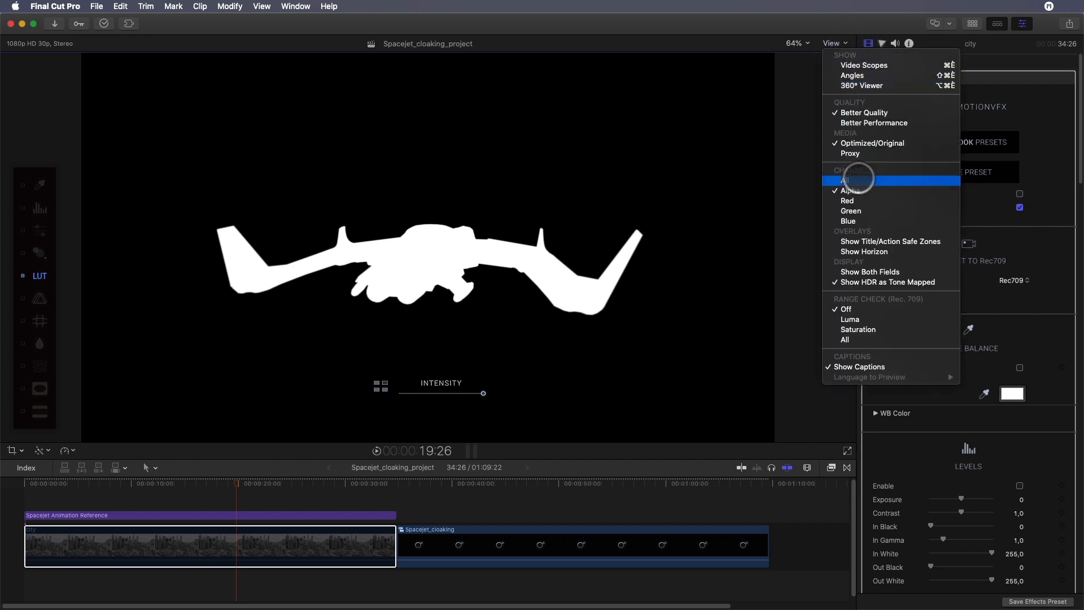
left_click(857, 179)
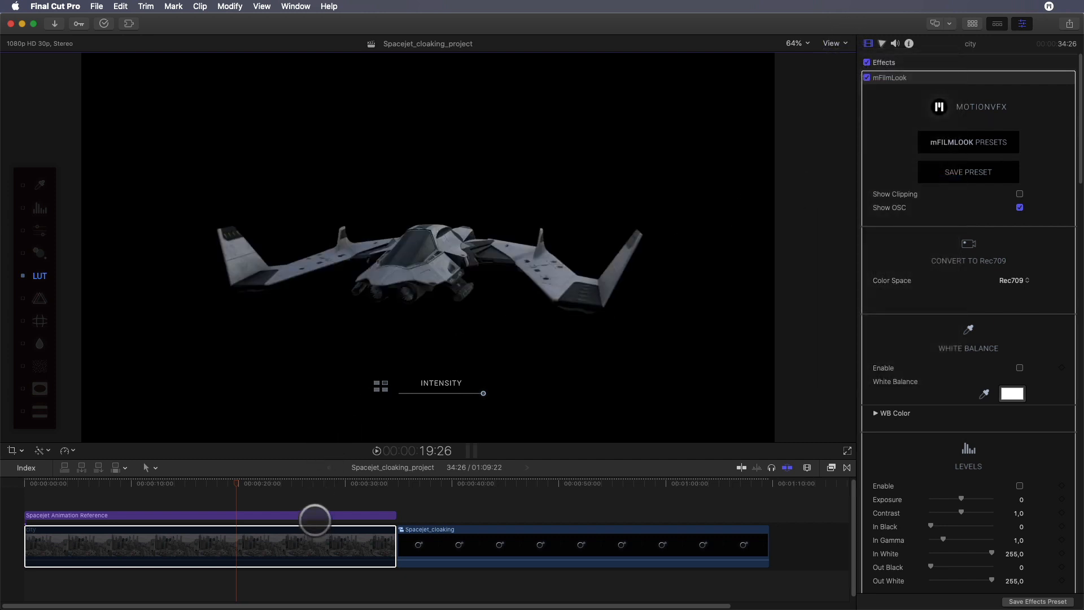
Copy the Spacejet Animation Reference clip above the Spacejet_cloaking compound clip, and re-enable the first city clip.
left_click_drag(314, 519, 687, 506)
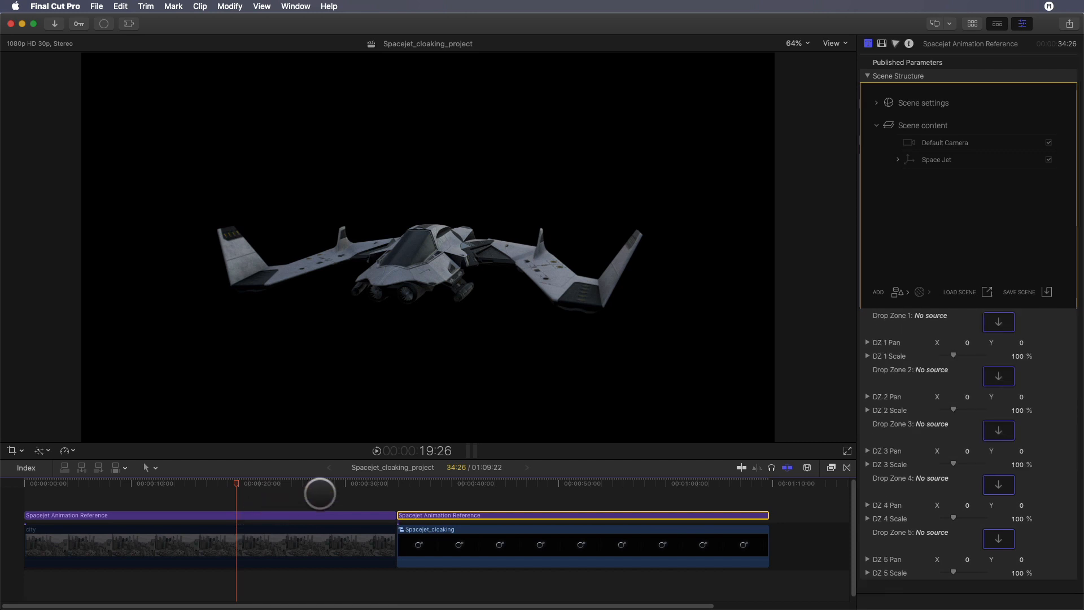
left_click(320, 551)
key("v")
Try the Stencil Alpha blend mode on the Spacejet Animation Reference clip above Spacejet_cloaking, and return it to Normal.
left_click(552, 515)
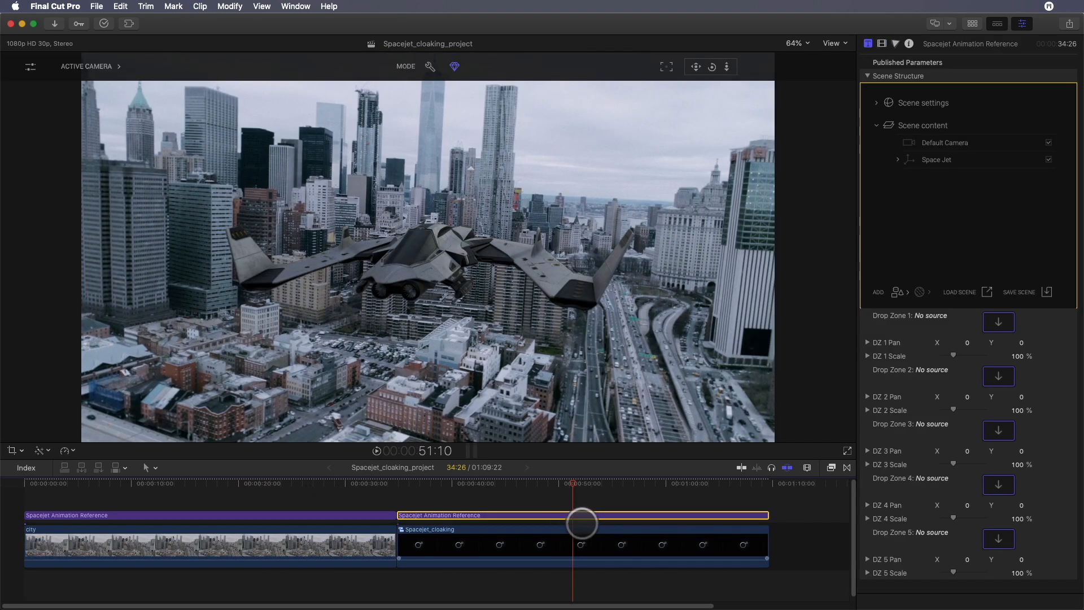
left_click(882, 43)
left_click(1011, 75)
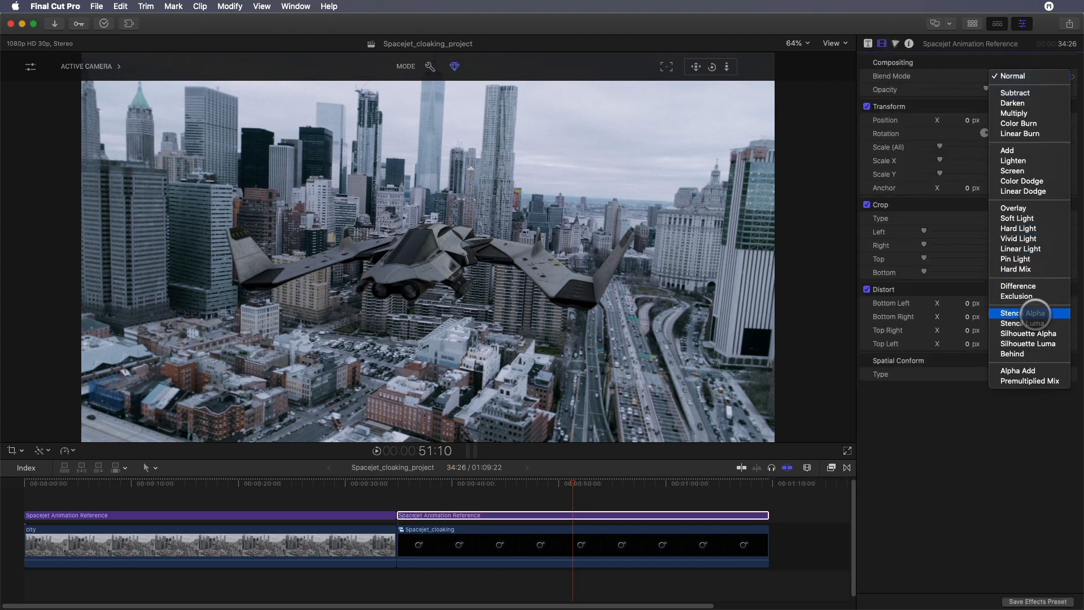
left_click(1023, 313)
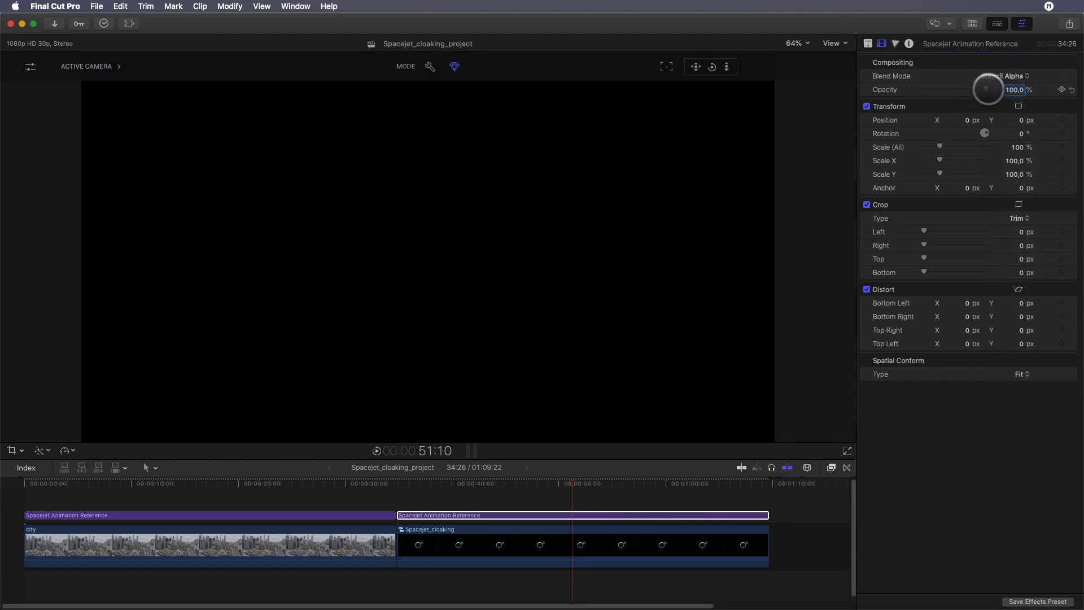
left_click(1001, 76)
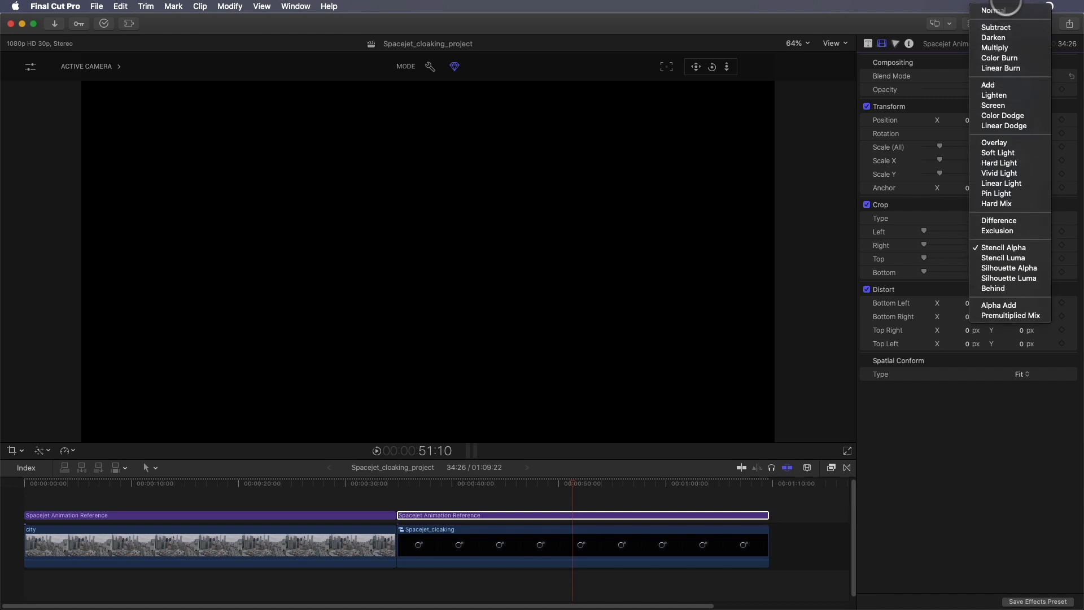
left_click(1003, 10)
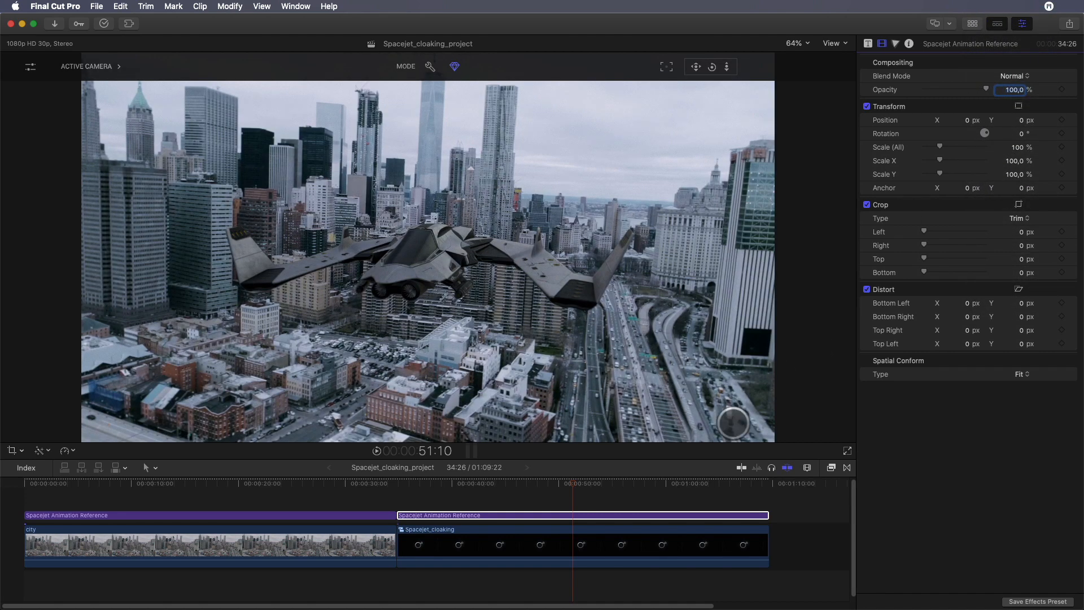
Turn the Spacejet Animation Reference clip above Spacejet_cloaking into a compound clip named Spacejet_cloaking_mask in the VIDEOS event.
right_click(644, 516)
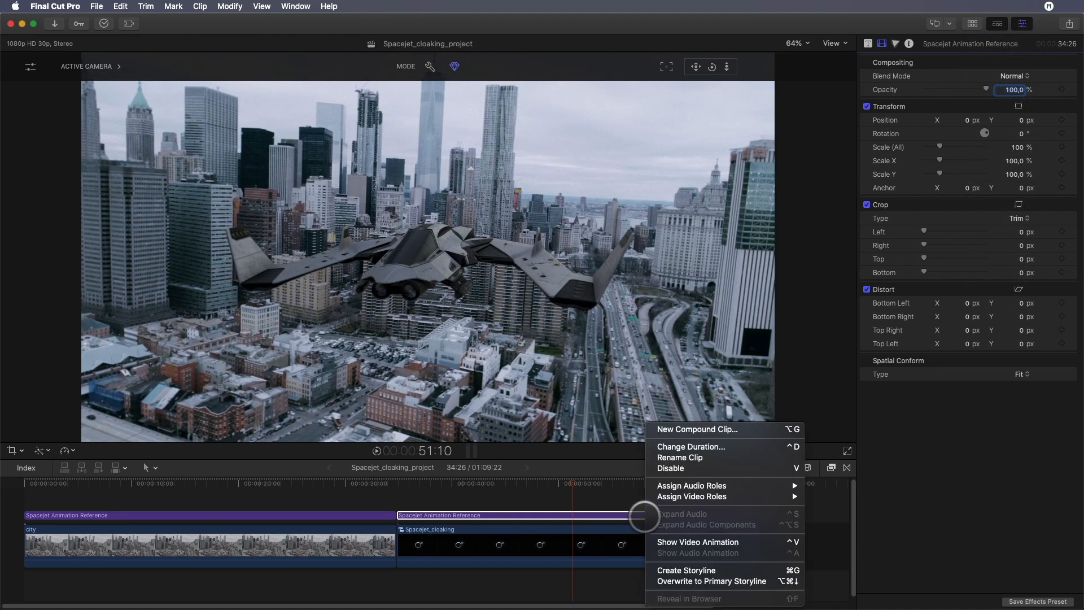
left_click(687, 430)
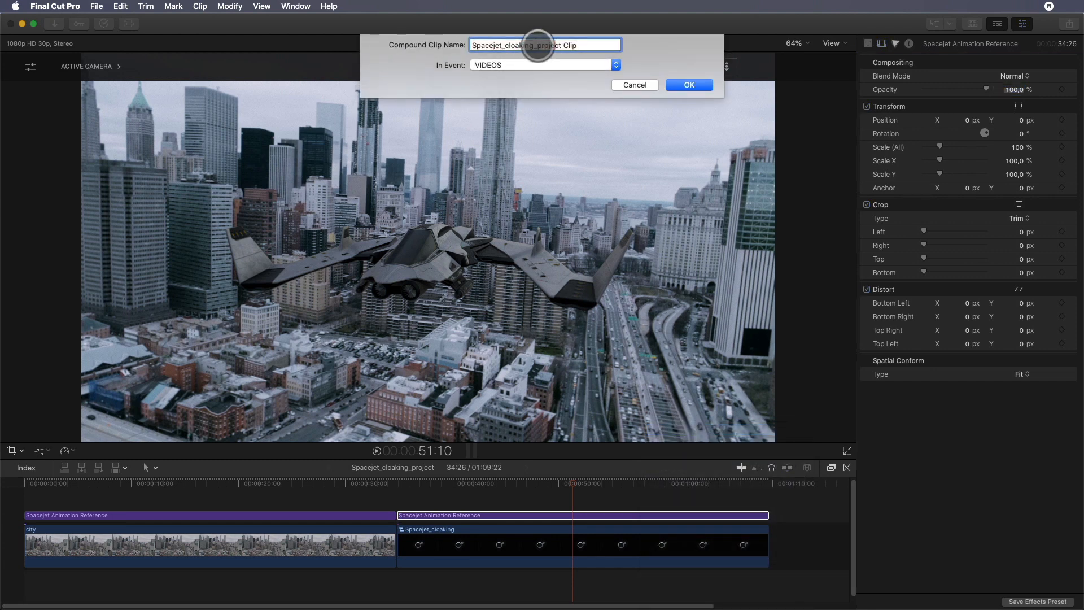
left_click_drag(537, 46, 594, 46)
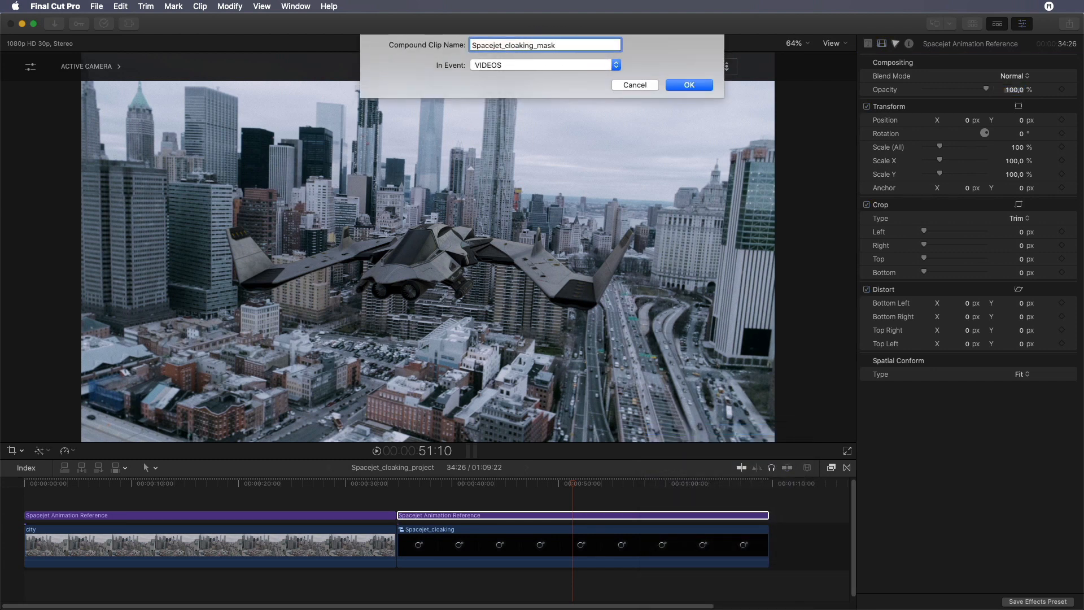
key("Return")
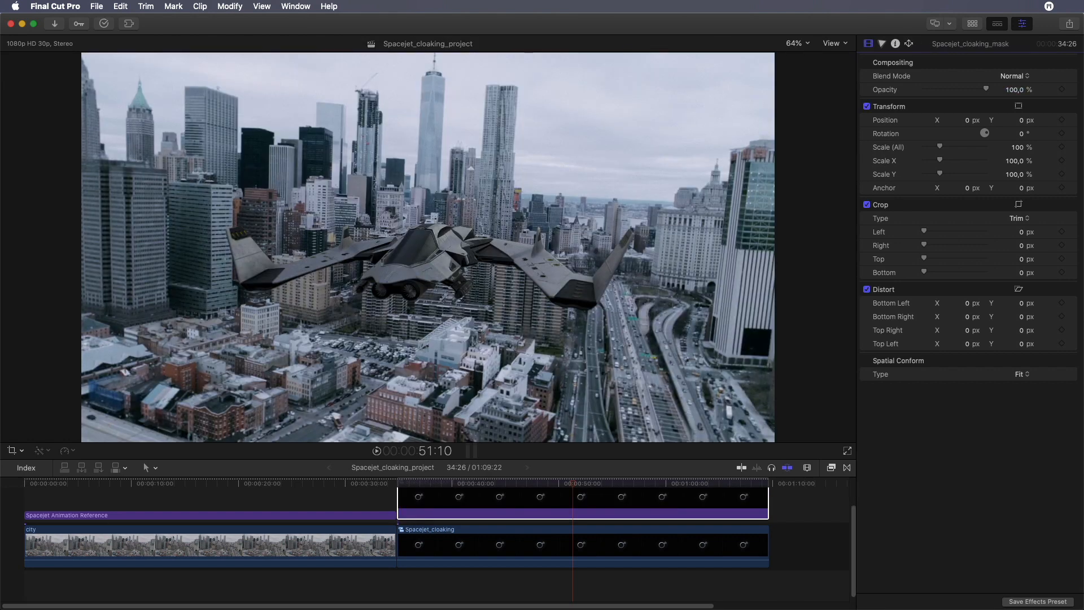
Set the Spacejet_cloaking_mask compound clip's blend mode to Stencil Alpha.
scroll(596, 508, "up", 4)
left_click_drag(573, 481, 591, 483)
left_click(1006, 75)
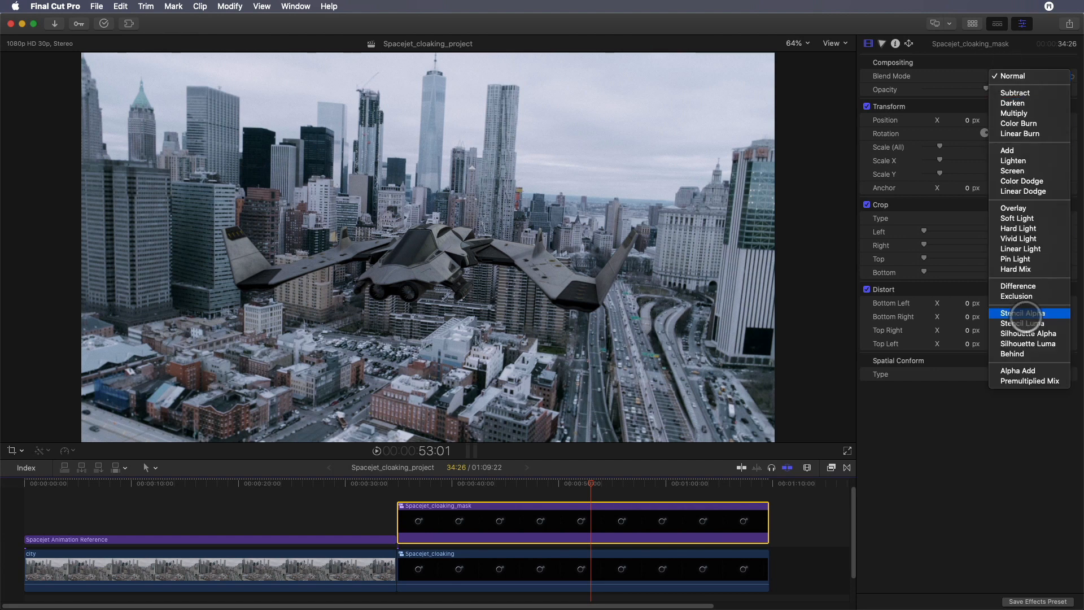
left_click(1023, 314)
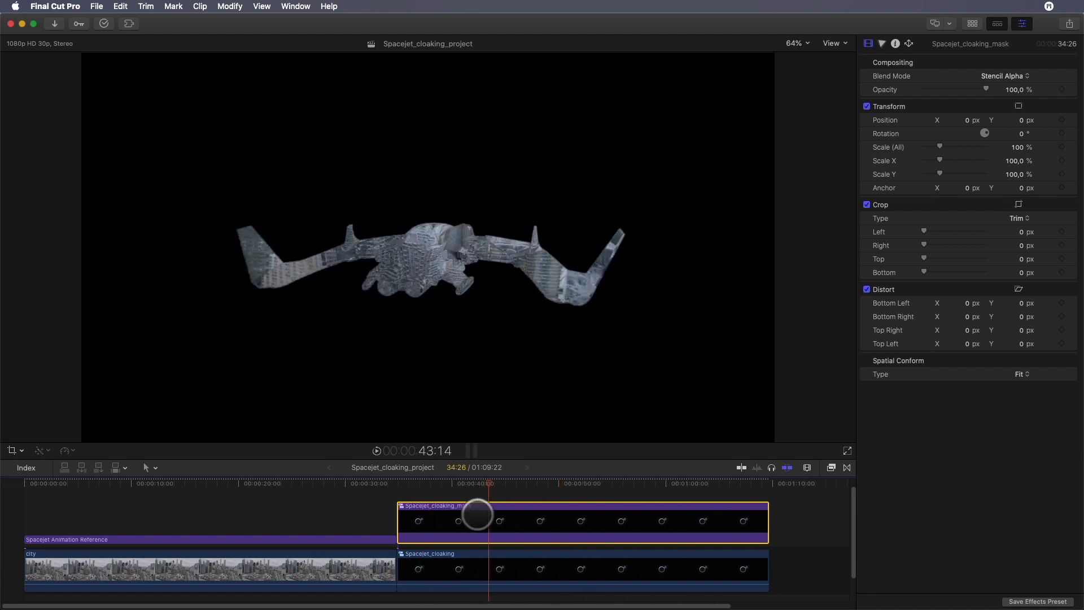
Combine Spacejet_cloaking_mask and Spacejet_cloaking into a compound clip named Spacejet_cloaking_cutout in the VIDEOS event.
left_click(552, 564, "super")
right_click(552, 564)
left_click(573, 414)
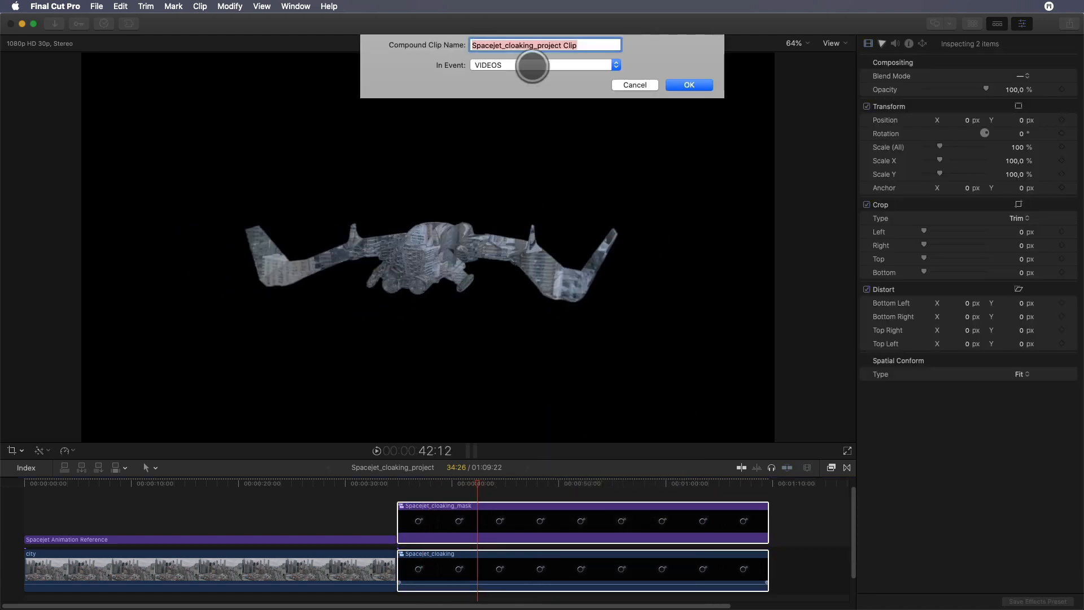
left_click_drag(536, 45, 587, 47)
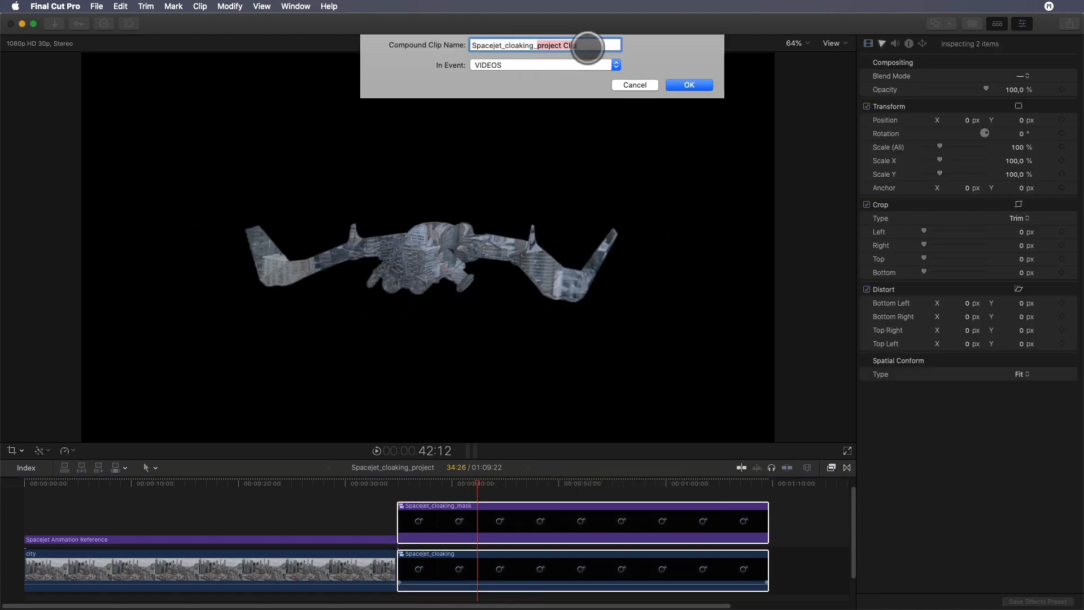
type("_cutout")
key("Return")
Move Spacejet_cloaking_cutout above the first Spacejet Animation Reference clip, aligned to the timeline start, and compare the shot with it disabled and enabled.
left_click_drag(518, 561, 133, 503)
left_click(145, 483)
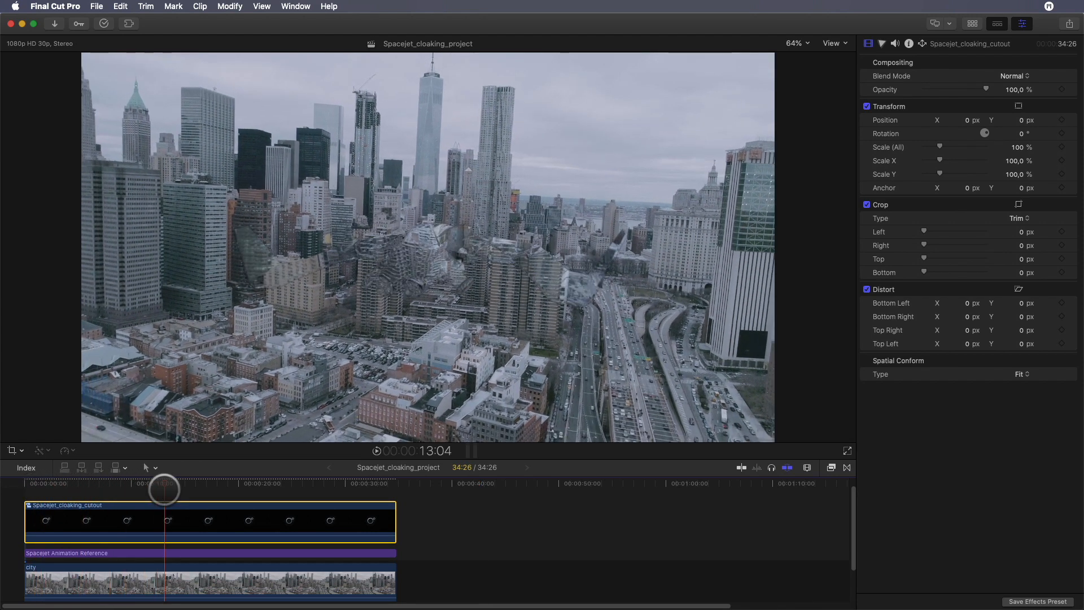
key("v")
key("v")
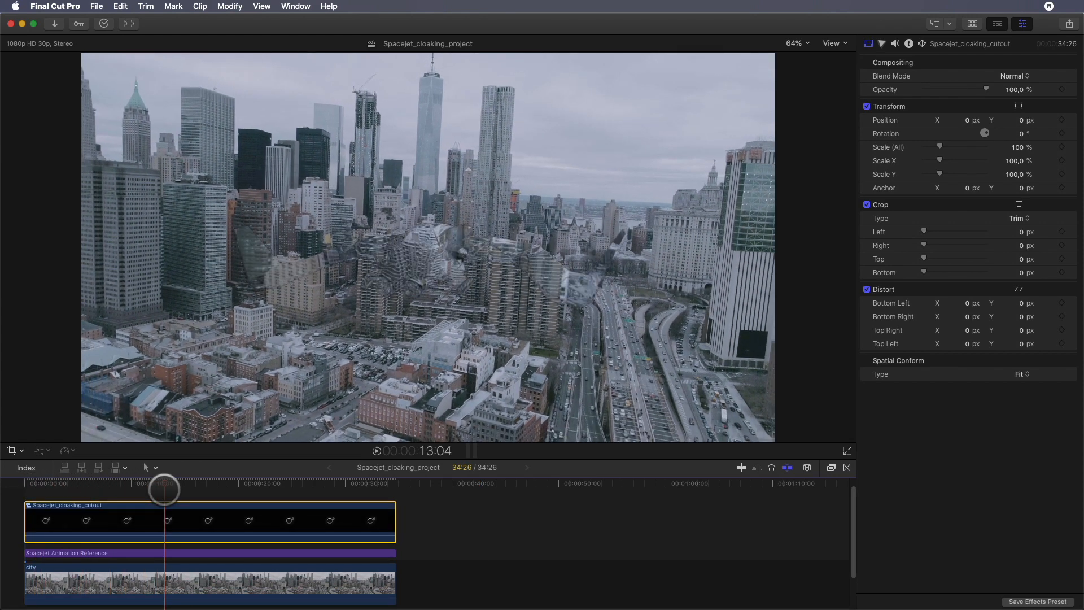
key("v")
key("v")
key("v")
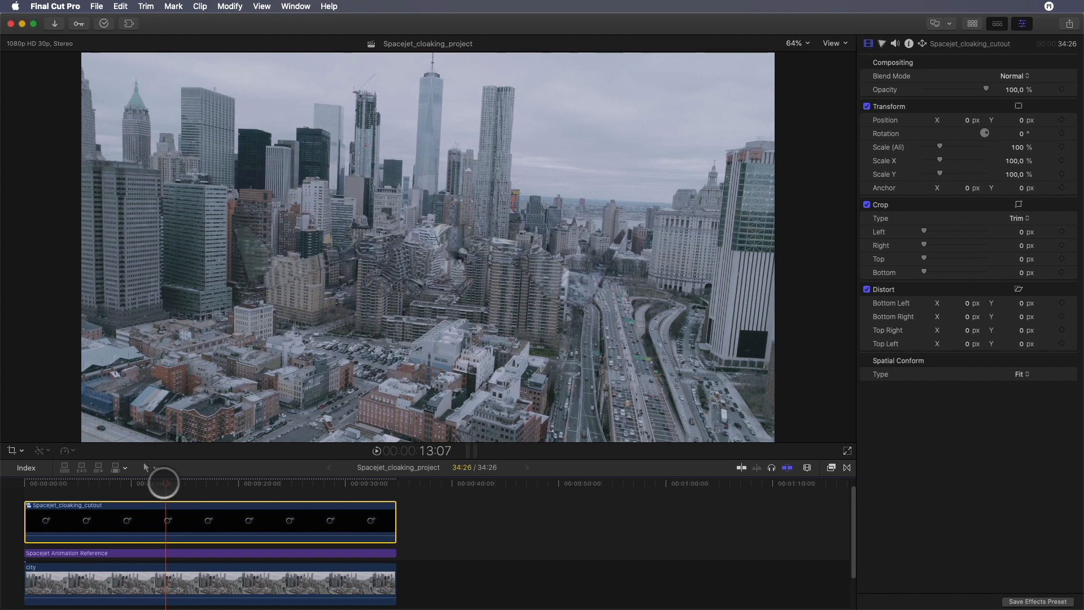
mouse_move(164, 483)
left_mouse_down()
mouse_move(54, 481)
mouse_move(145, 483)
left_mouse_up()
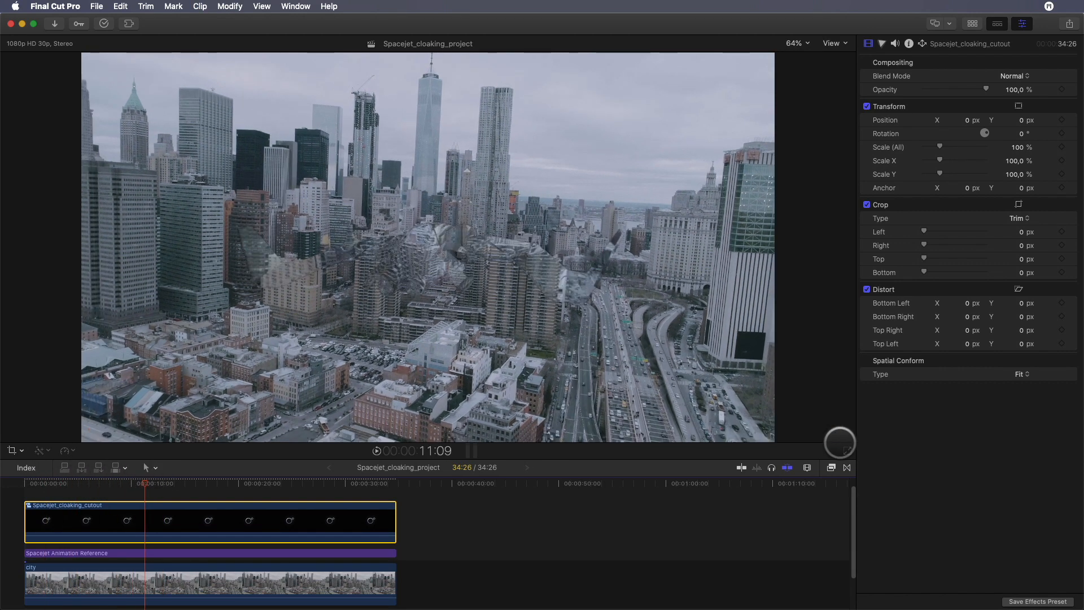
Apply the Draw Mask effect from the Masks category to the Spacejet_cloaking_cutout clip.
left_click(832, 469)
scroll(671, 549, "down", 5)
scroll(671, 549, "up", 4)
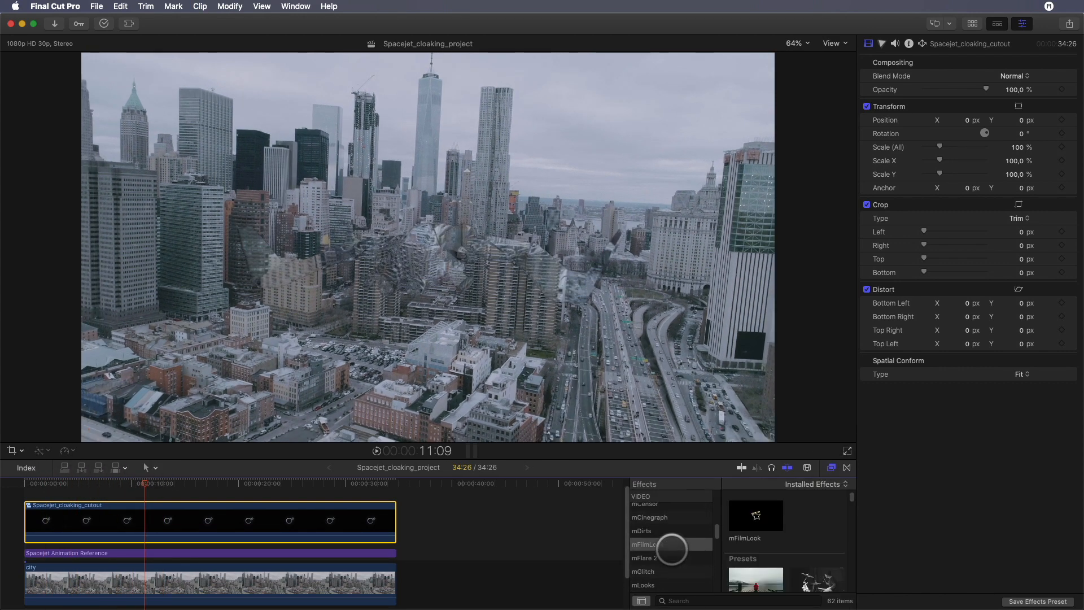
scroll(671, 550, "up", 3)
left_click(672, 548)
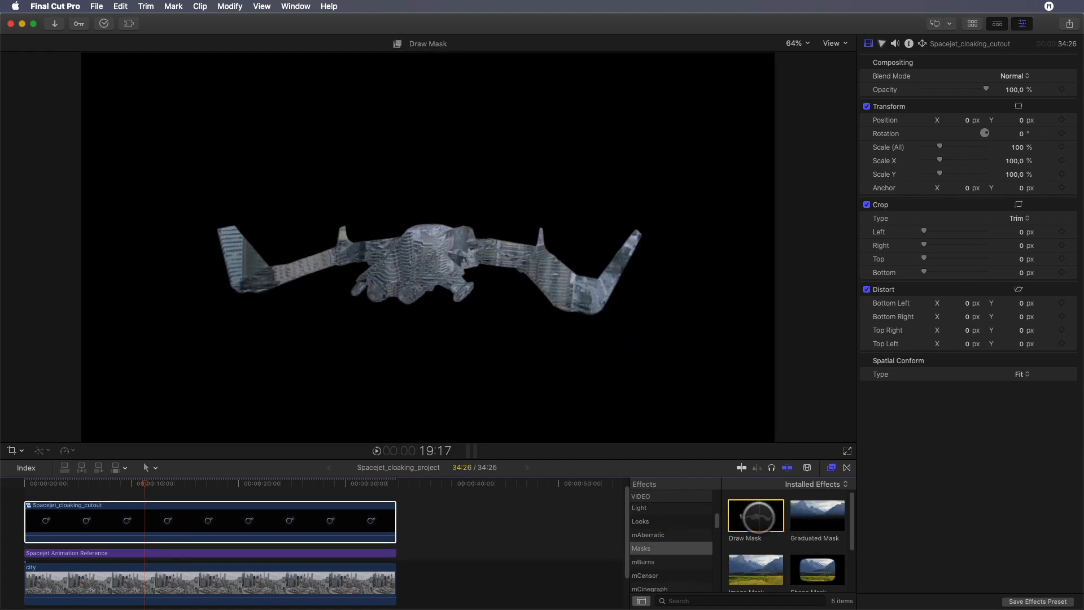
left_click_drag(756, 515, 286, 523)
Try a five-point mask around the jet's right half, shifting one point inward to uncover the original jet, and remove the Draw Mask effect.
left_click(495, 179)
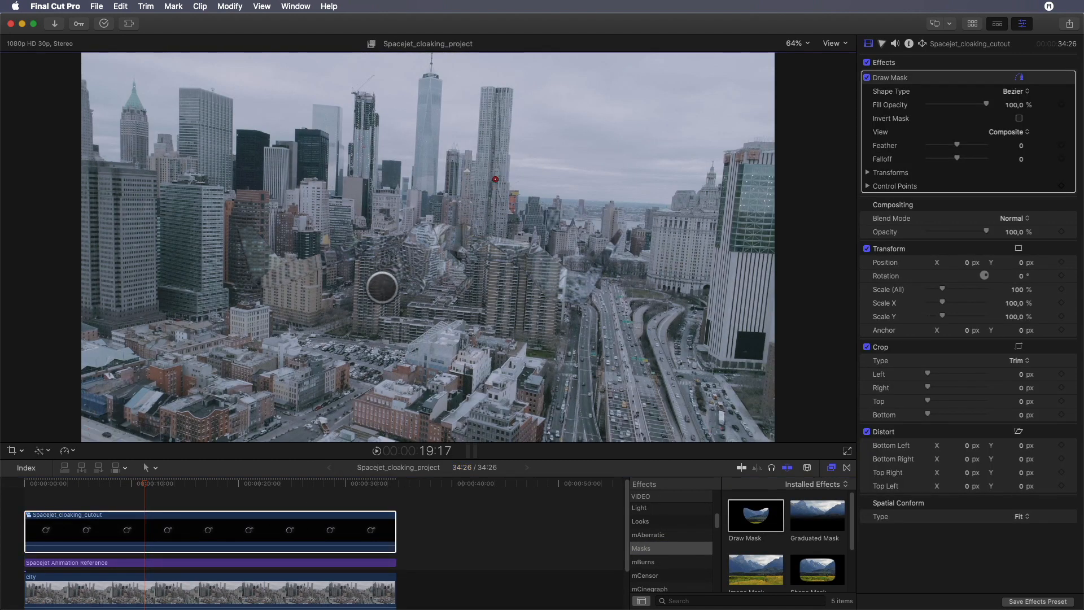
left_click(381, 290)
left_click(428, 360)
left_click(662, 301)
left_click(586, 191)
left_click(496, 179)
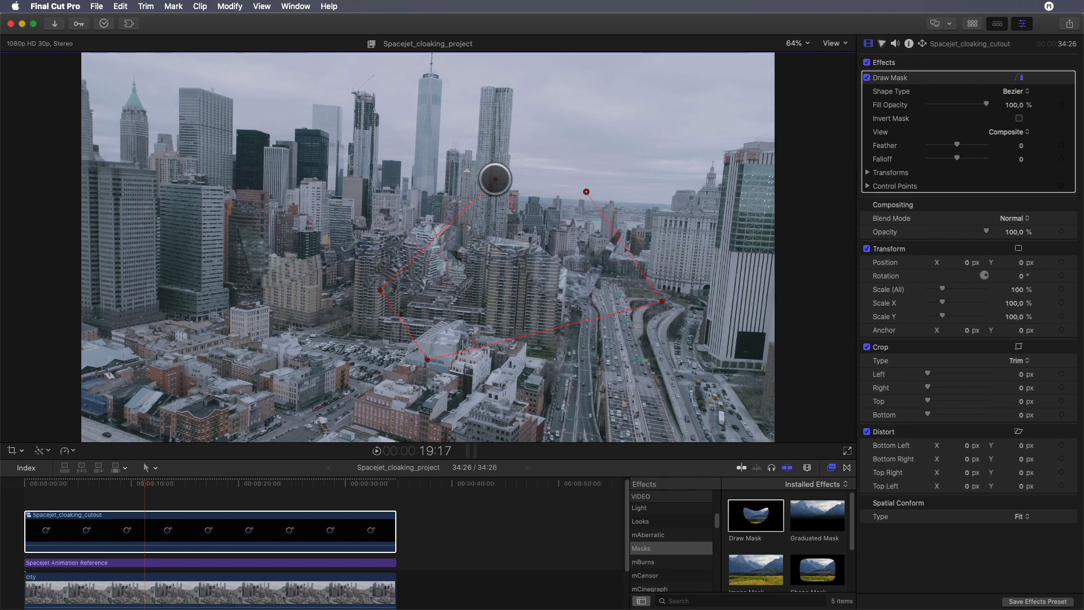
left_click_drag(381, 291, 433, 273)
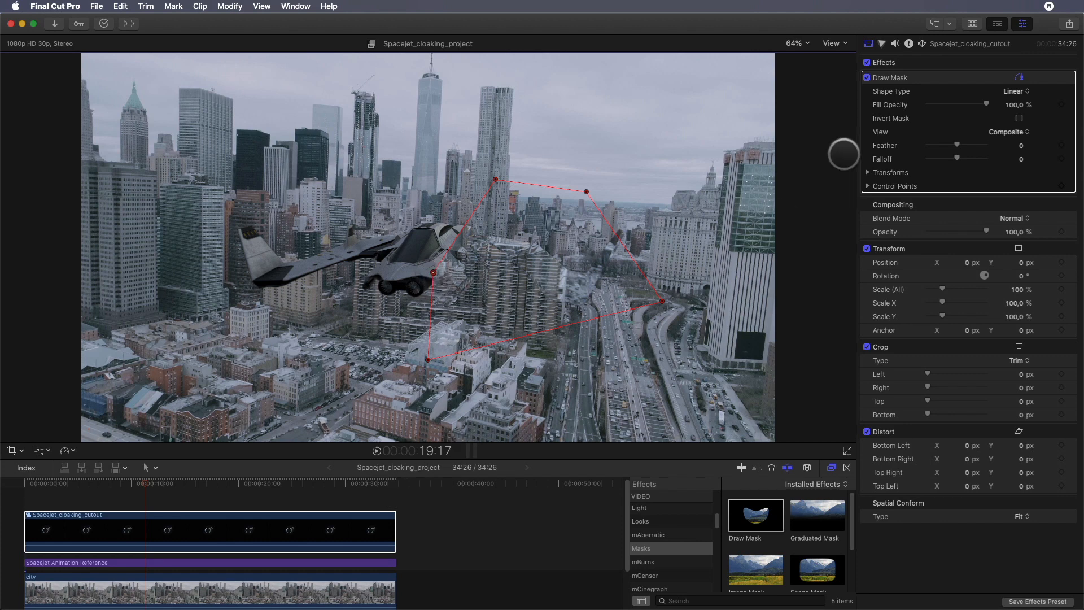
left_click(935, 79)
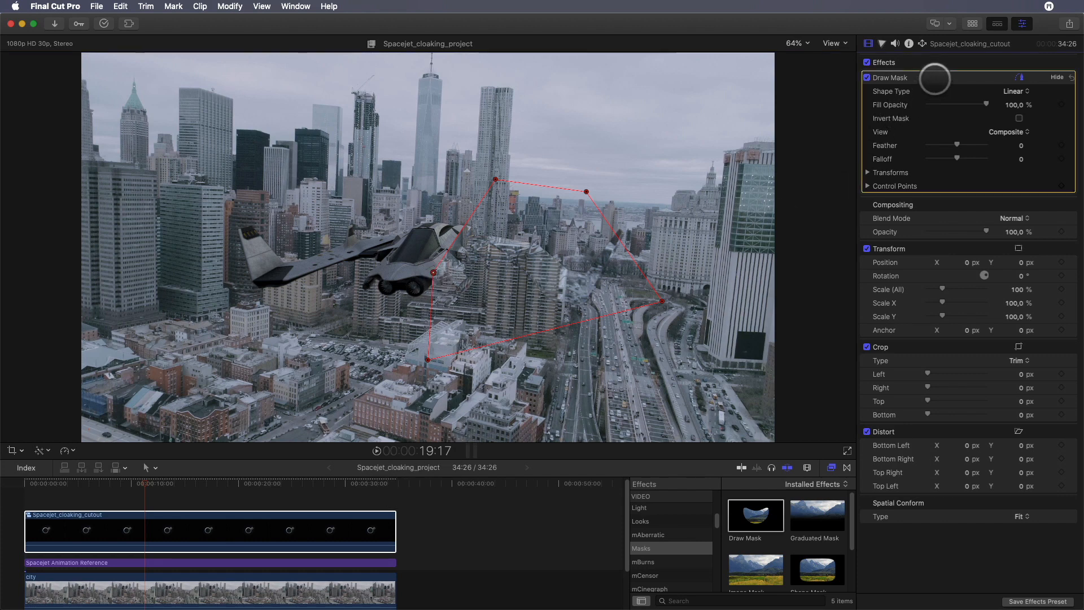
key("Delete")
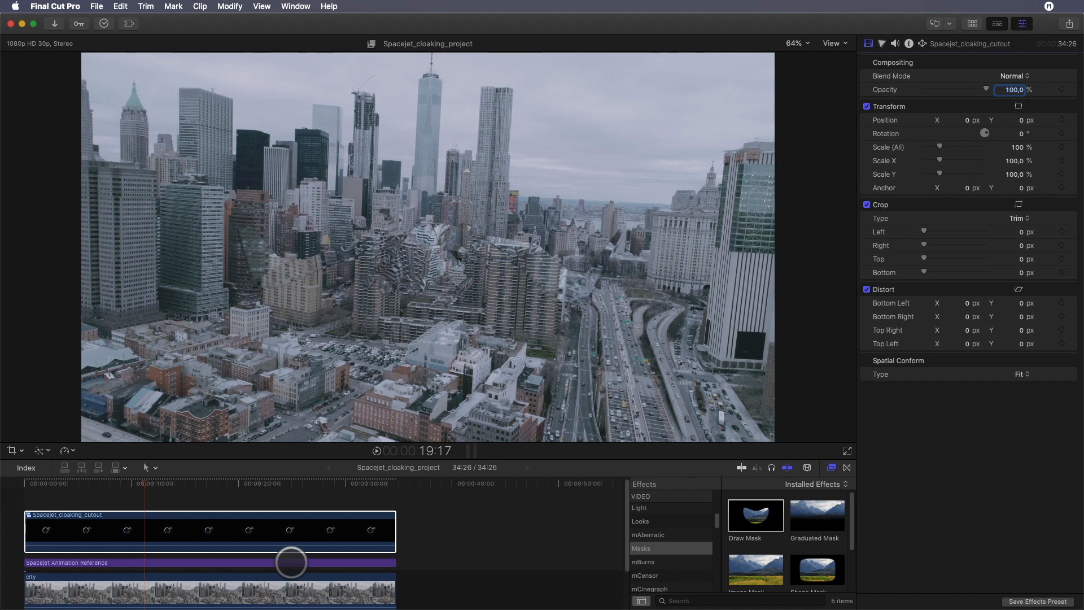
Copy the Spacejet Animation Reference clip to the end of the primary storyline after the city clip, and enlarge the timeline area.
left_click(290, 562)
left_click_drag(254, 561, 551, 581)
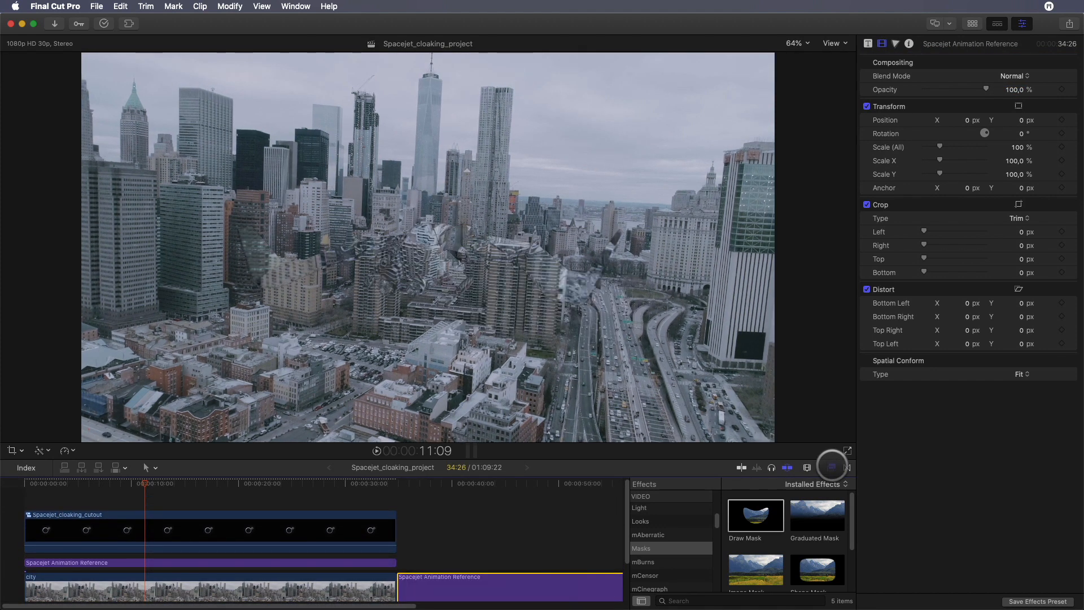
left_click(832, 466)
left_click_drag(564, 458, 571, 396)
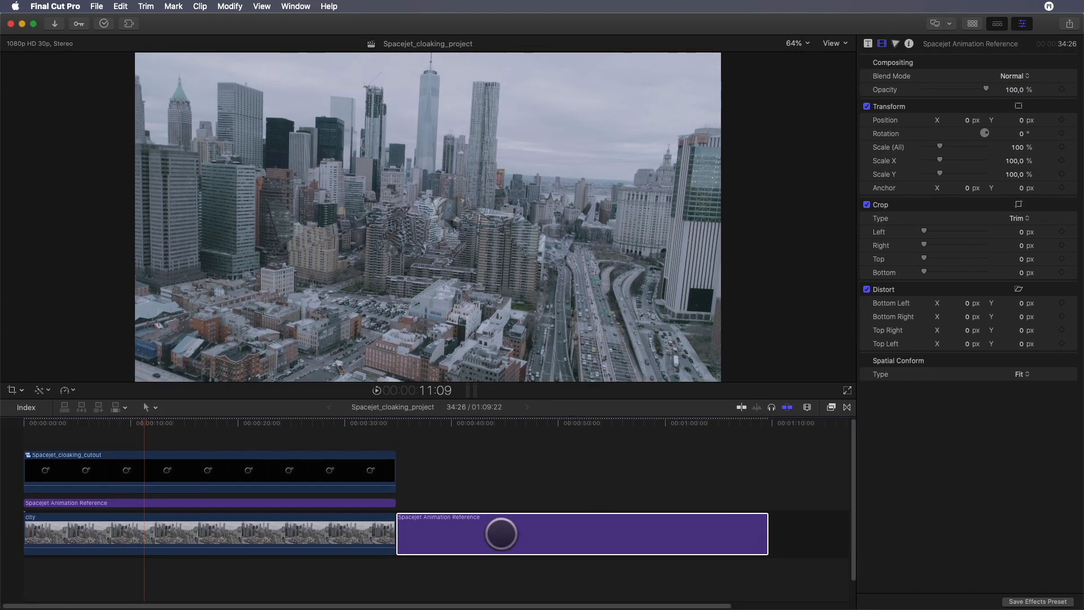
Replace the material on the copied Space Jet's Body with Basic Surface 8 from the material library.
left_click_drag(420, 424, 568, 449)
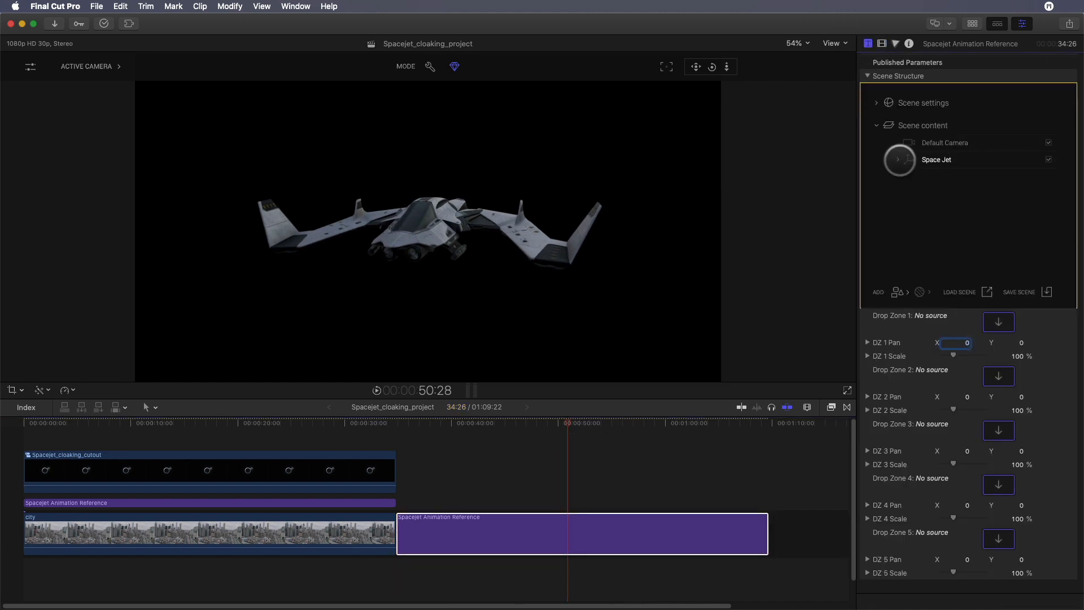
left_click(898, 160)
left_click(1034, 176)
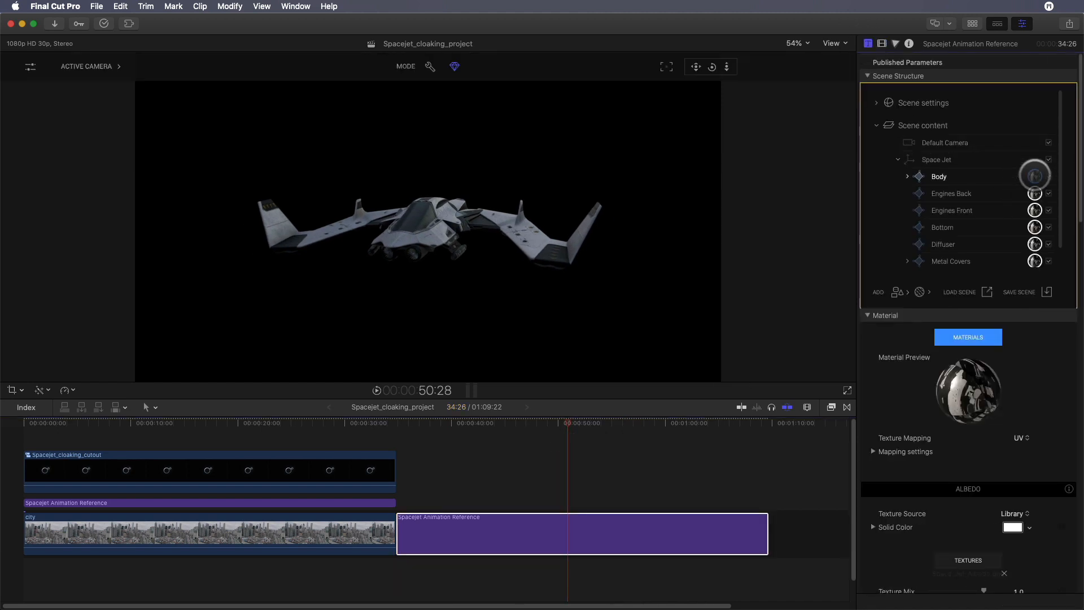
left_click(427, 354)
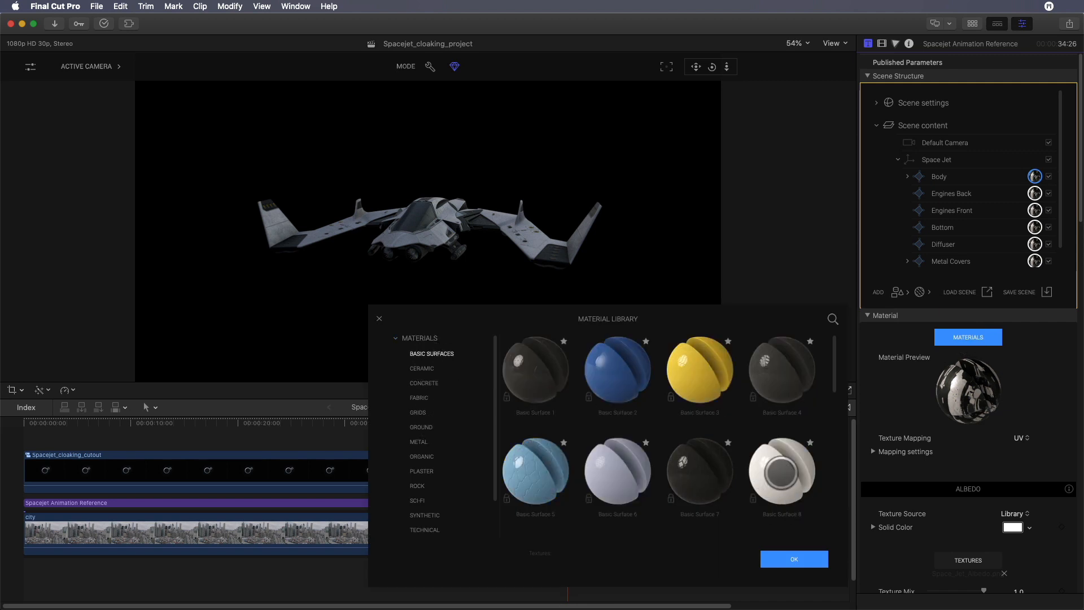
left_click(782, 473)
left_click(794, 559)
Remove the normal and roughness textures from the Space Jet's Basic Surface 8 material.
scroll(918, 456, "down", 5)
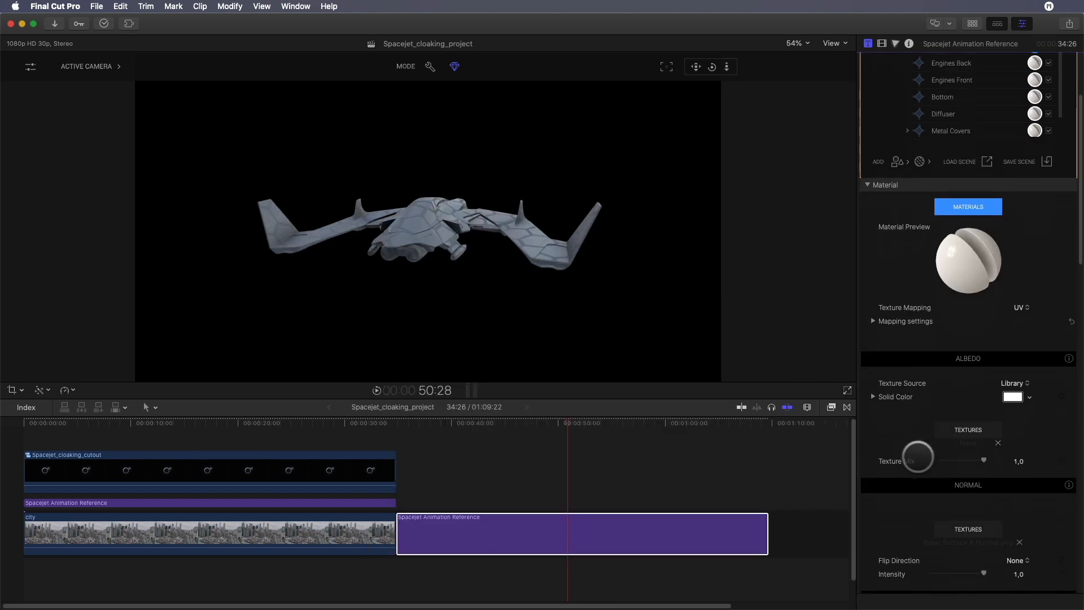
scroll(918, 456, "down", 5)
left_click(1020, 389)
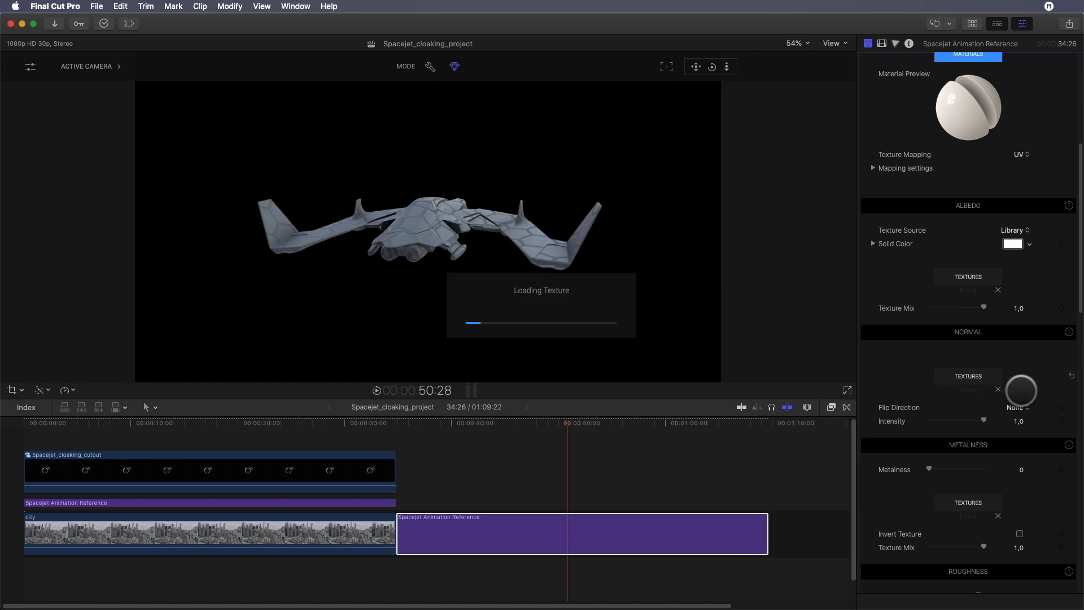
scroll(1020, 390, "down", 5)
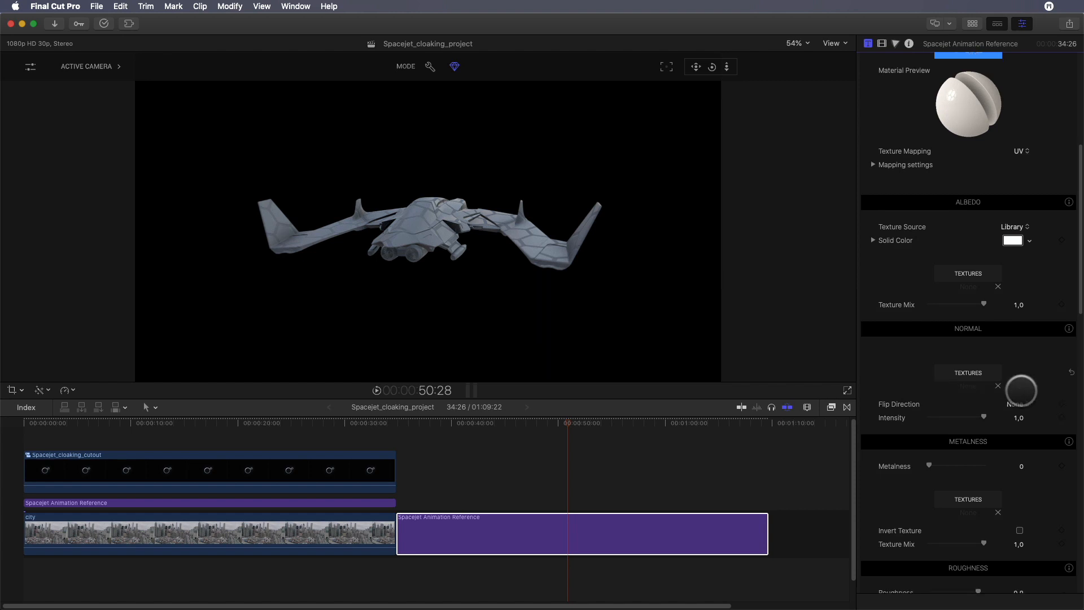
left_click(1030, 466)
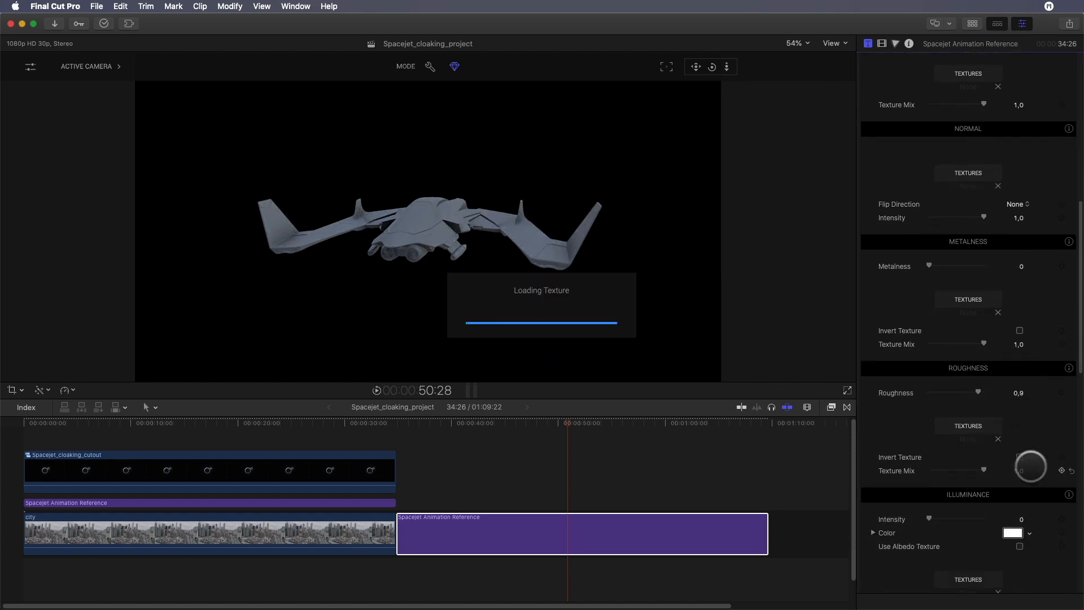
scroll(1031, 466, "down", 2)
Set the Albedo solid color of the copied Space Jet's material to black.
scroll(1030, 466, "up", 10)
scroll(1030, 466, "up", 3)
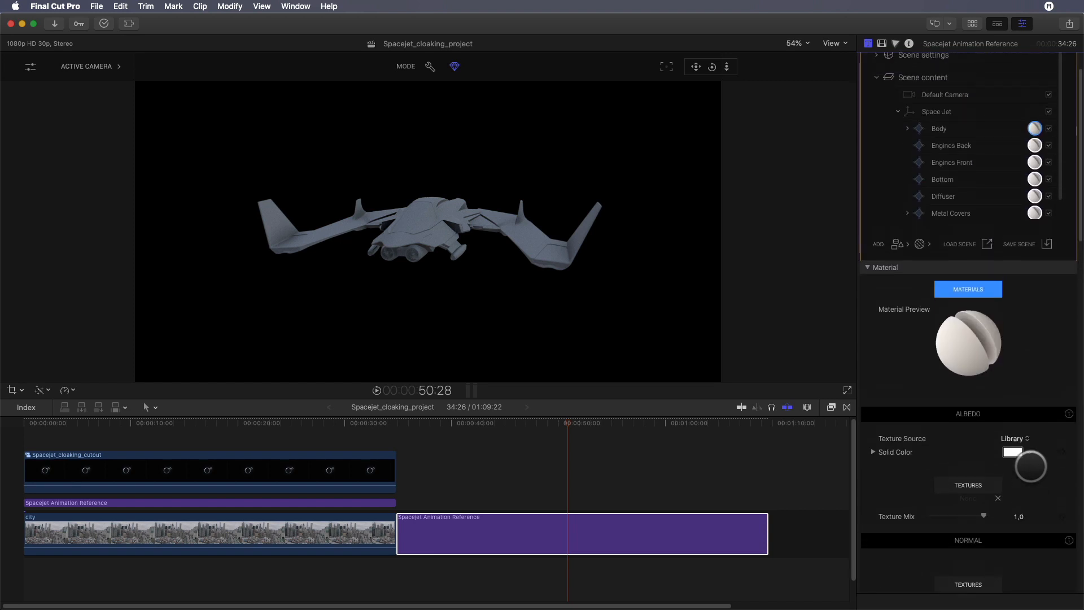
left_click(1013, 459)
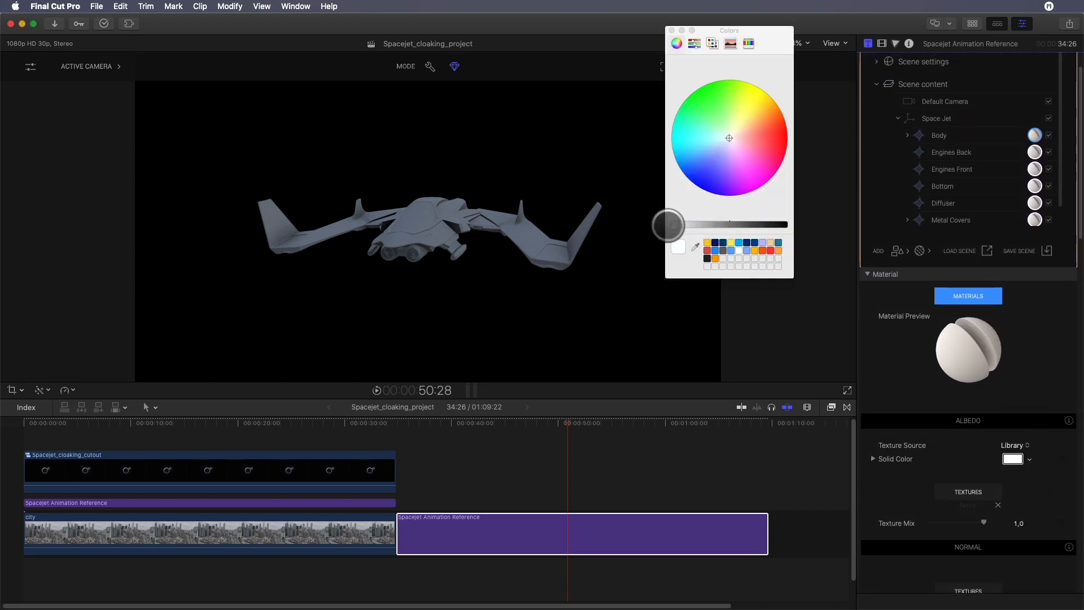
left_click_drag(670, 224, 815, 232)
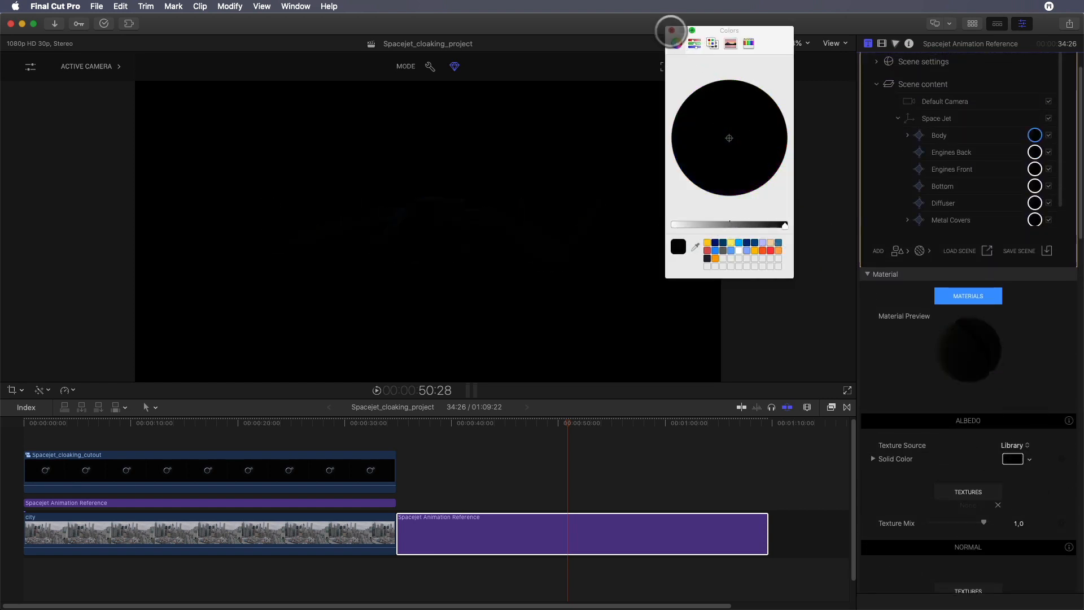
left_click(671, 30)
Collapse the Space Jet's parts in the scene structure and add a spot light to the scene.
left_click(897, 159)
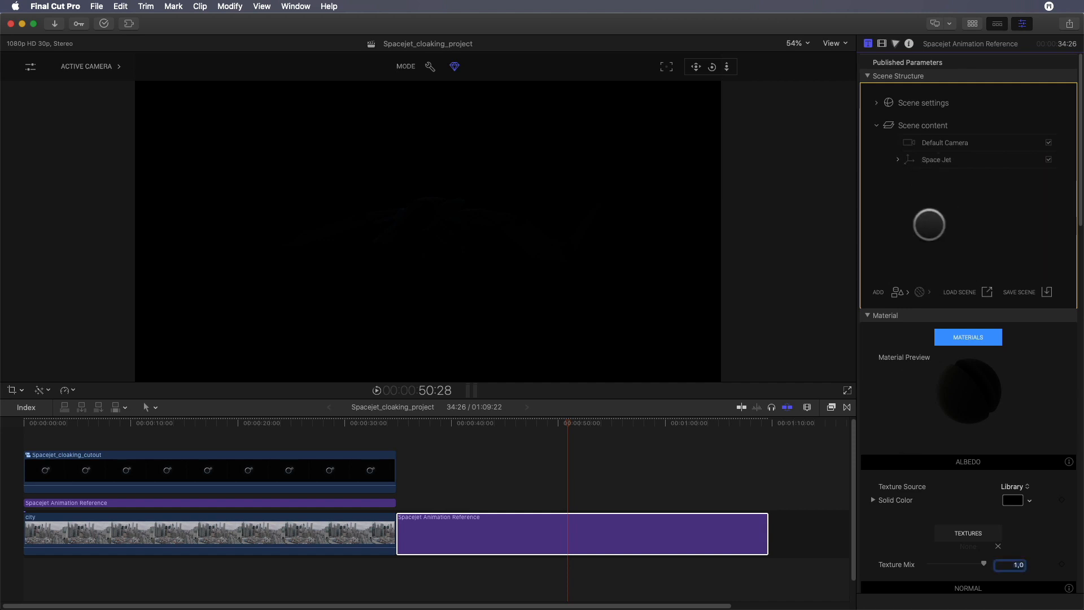
left_click(905, 291)
mouse_move(933, 344)
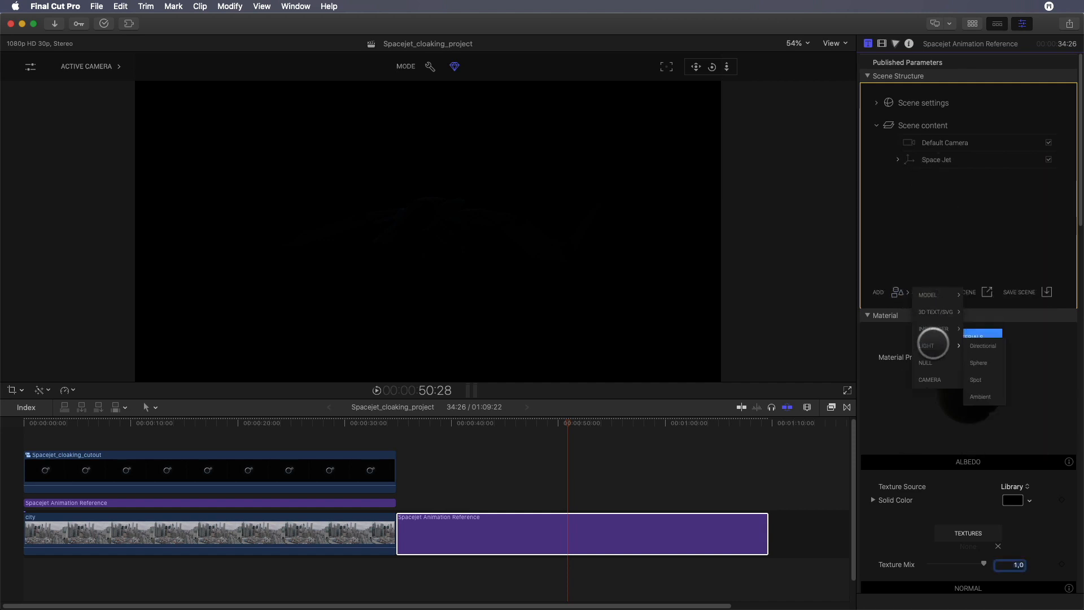
left_click(975, 380)
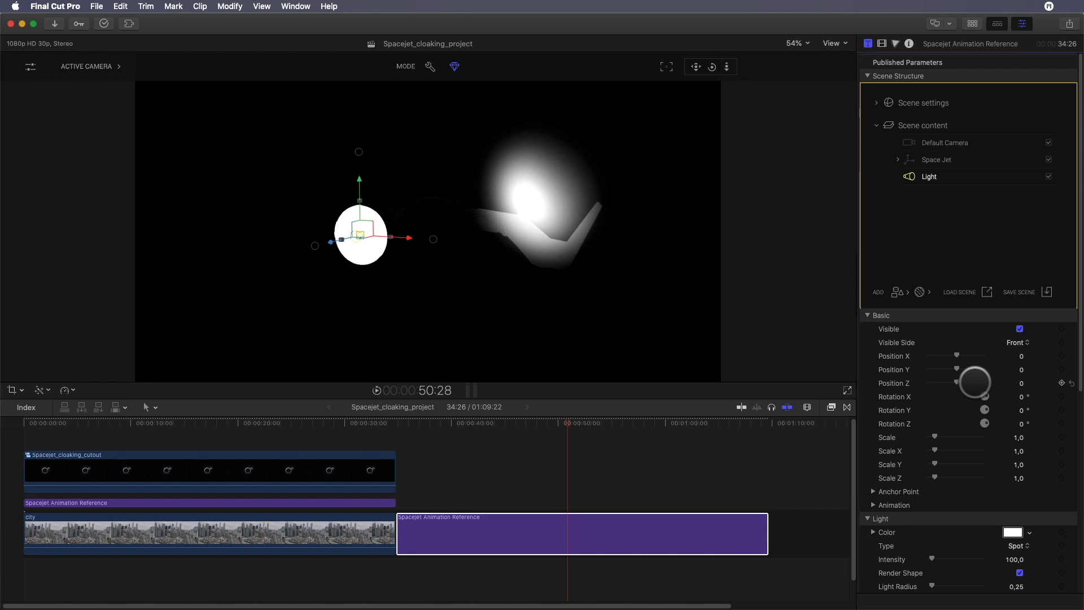
Set the spot light's X rotation to 90°, turn off Render Shape and set its Light Radius to 2.76.
scroll(947, 422, "down", 5)
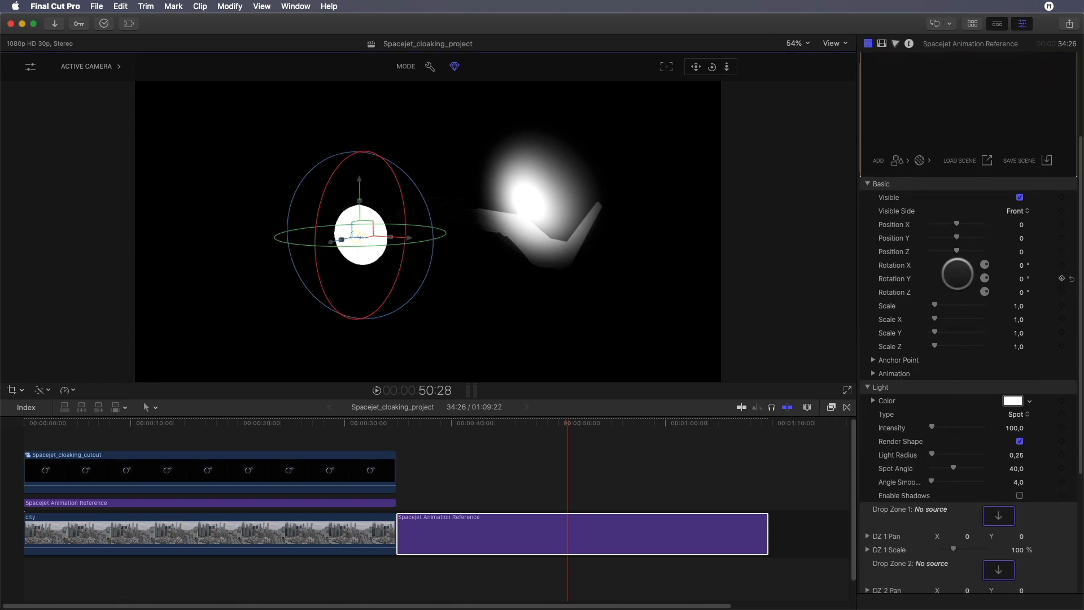
double_click(1011, 265)
type("90")
key("Return")
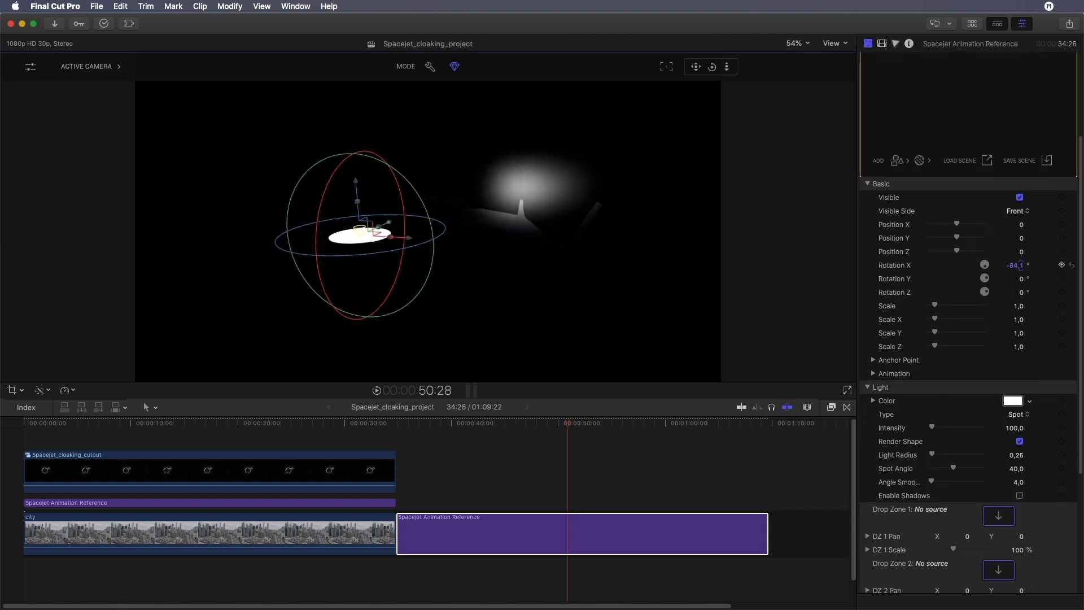
scroll(938, 319, "down", 5)
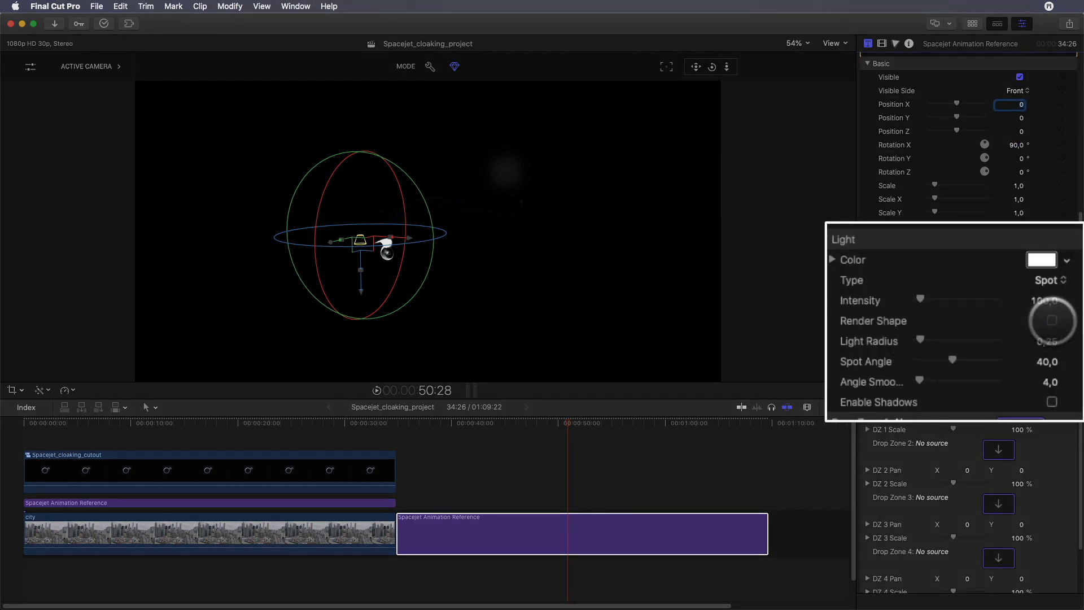
left_click_drag(920, 340, 951, 341)
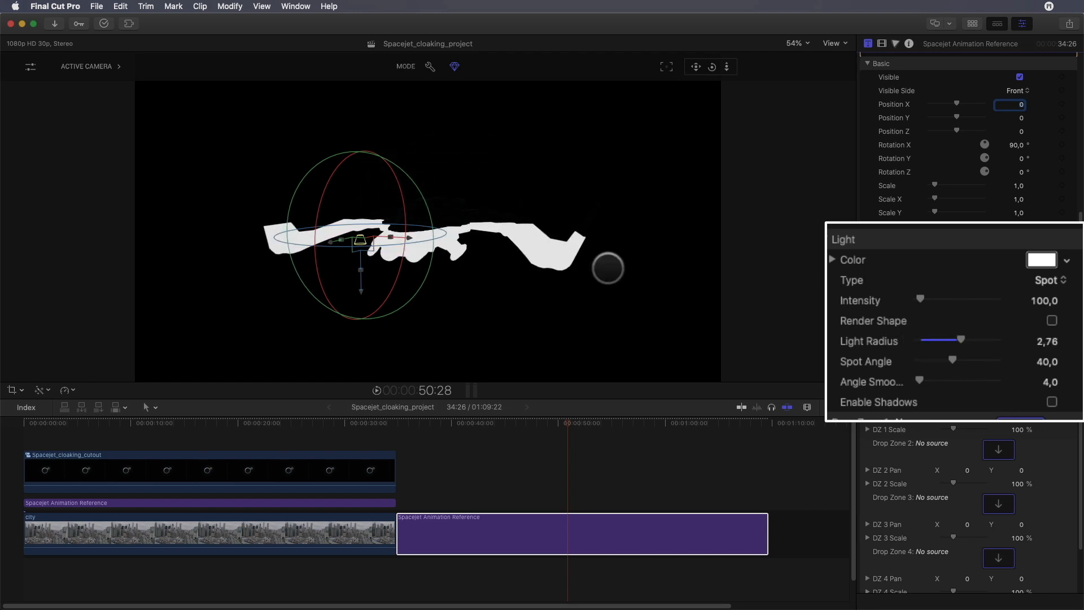
Position the spot light above the centre of the jet at X 0.1, Y 0.39, Z -1.18.
left_click_drag(361, 290, 360, 243)
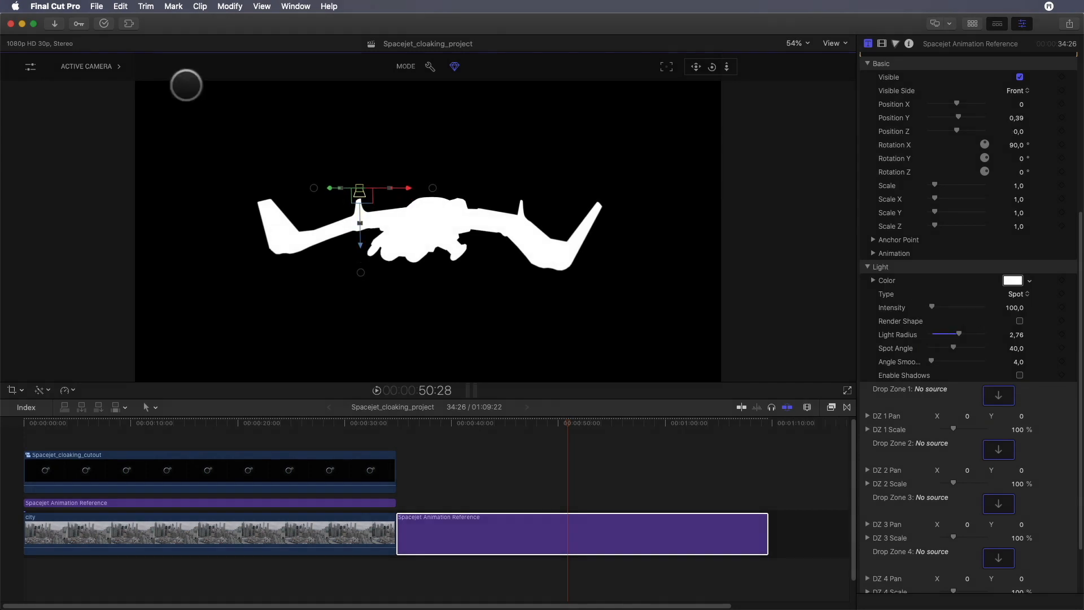
left_click(81, 106)
left_click_drag(712, 66, 681, 78)
left_click_drag(716, 67, 691, 78)
left_click_drag(290, 232, 431, 187)
left_click_drag(712, 67, 729, 96)
left_click_drag(419, 199, 410, 213)
left_click_drag(488, 198, 496, 204)
mouse_move(712, 67)
left_mouse_down()
mouse_move(725, 60)
mouse_move(730, 31)
mouse_move(711, 68)
left_mouse_up()
left_click(74, 66)
left_click(95, 92)
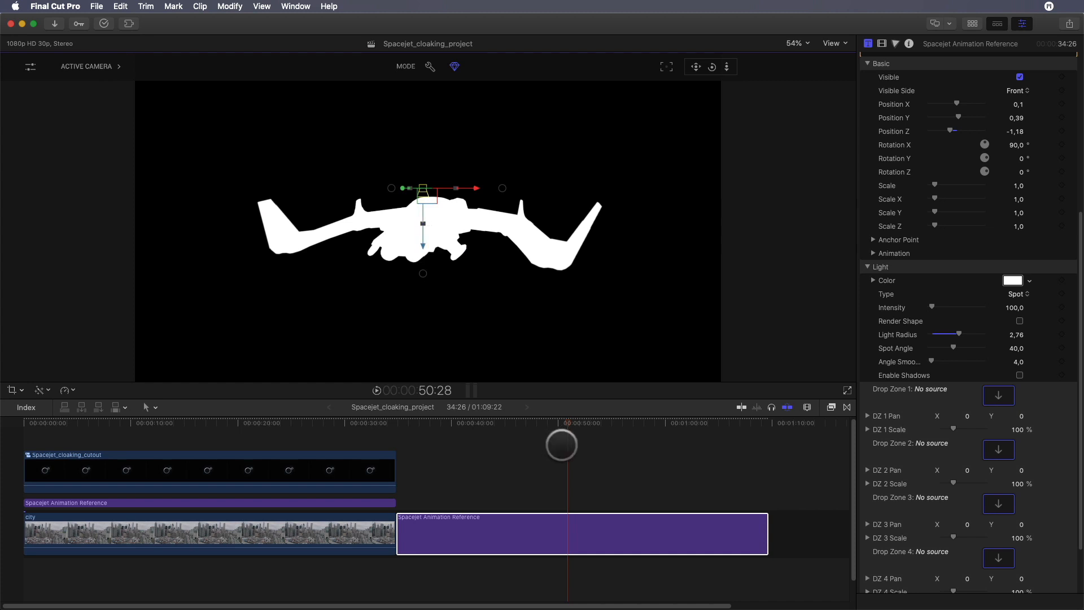
Keyframe the light's position at 40:00, and at 45:00 keyframe it lowered beneath the jet.
left_click_drag(566, 425, 451, 421)
left_click(422, 233)
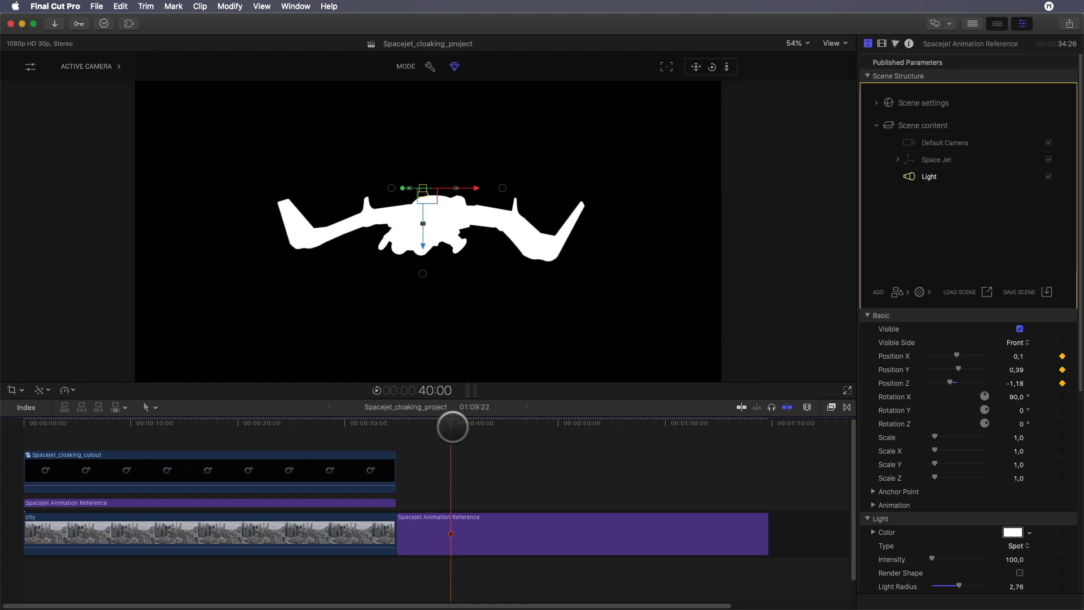
left_click_drag(450, 423, 503, 425)
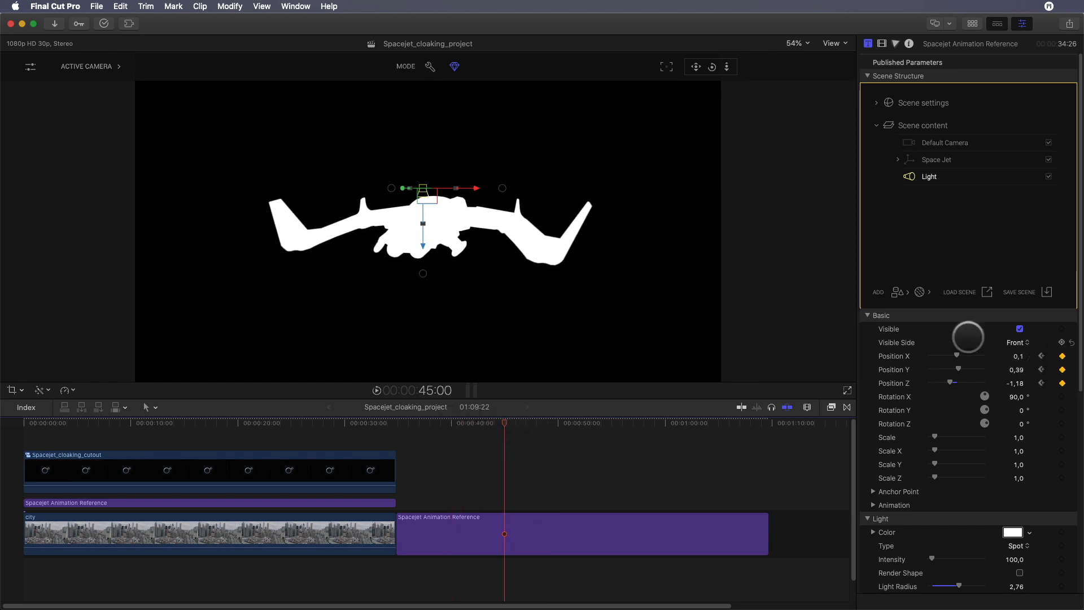
left_click_drag(422, 247, 419, 298)
Make a compound clip named Spacejet_cloaking_mask_animation from the jet copy with the animated light.
left_click_drag(484, 421, 411, 422)
left_click(484, 533)
right_click(483, 532)
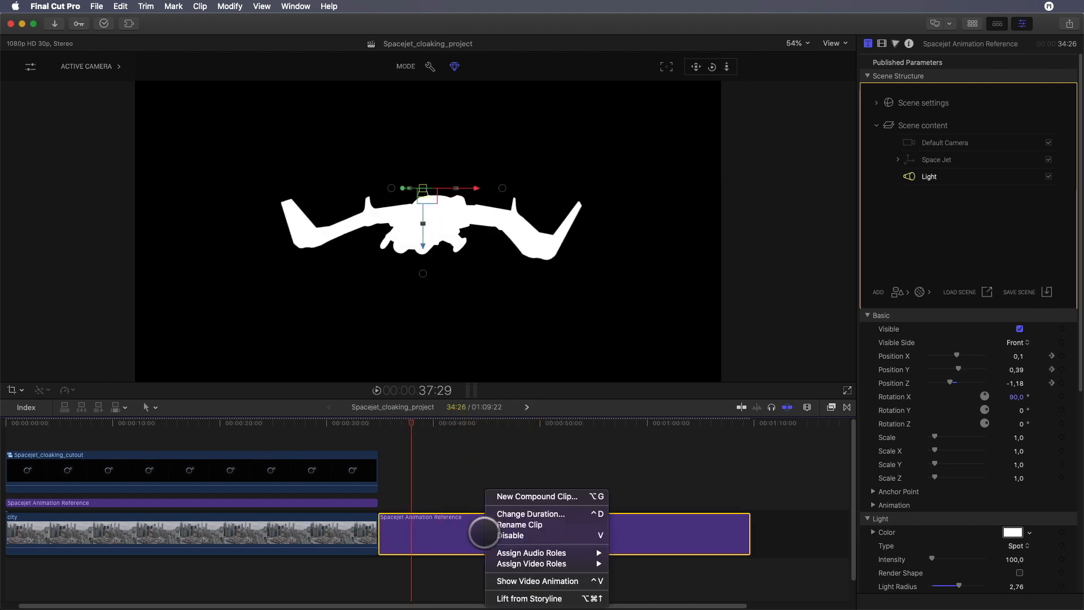
left_click(509, 497)
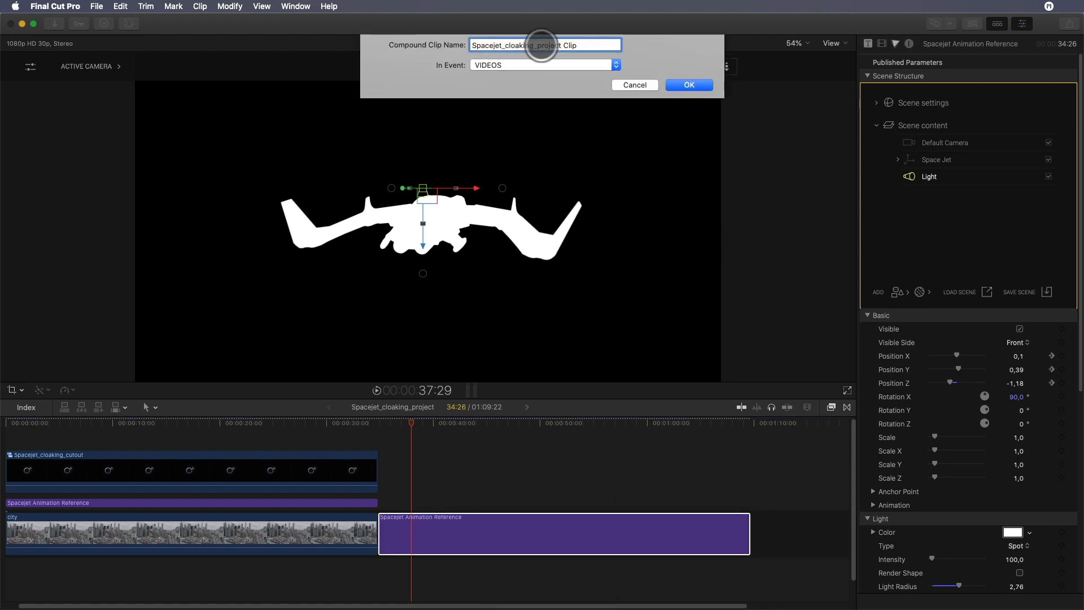
left_click_drag(541, 45, 586, 45)
type("mask_animation")
key("Return")
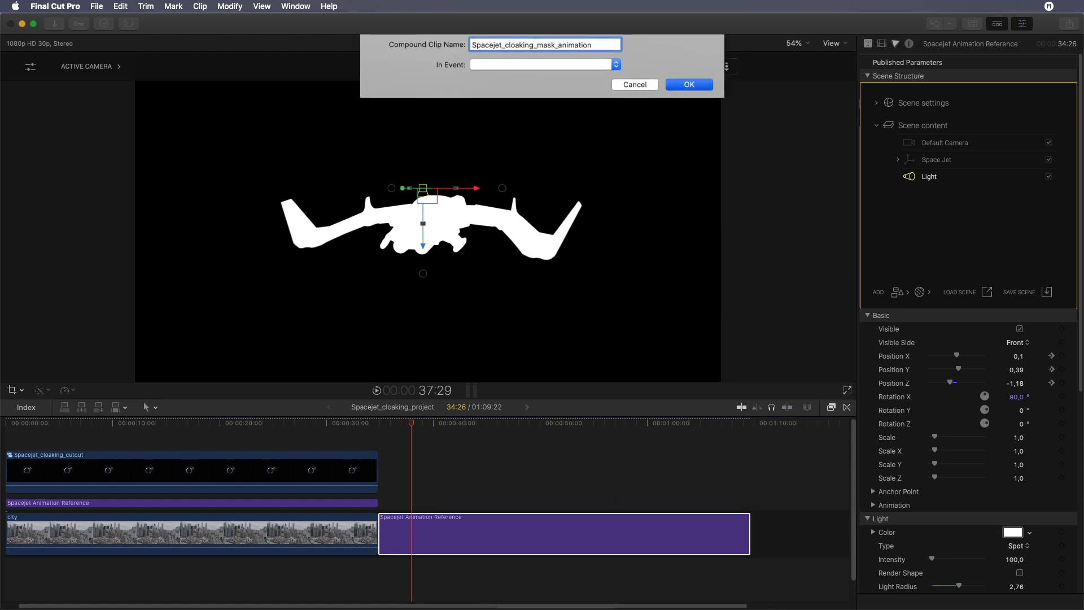
Move the Spacejet_cloaking_cutout clip beneath the mask animation clip in the primary storyline and scrub to 44:06.
left_click(316, 456)
left_click_drag(317, 456, 614, 462)
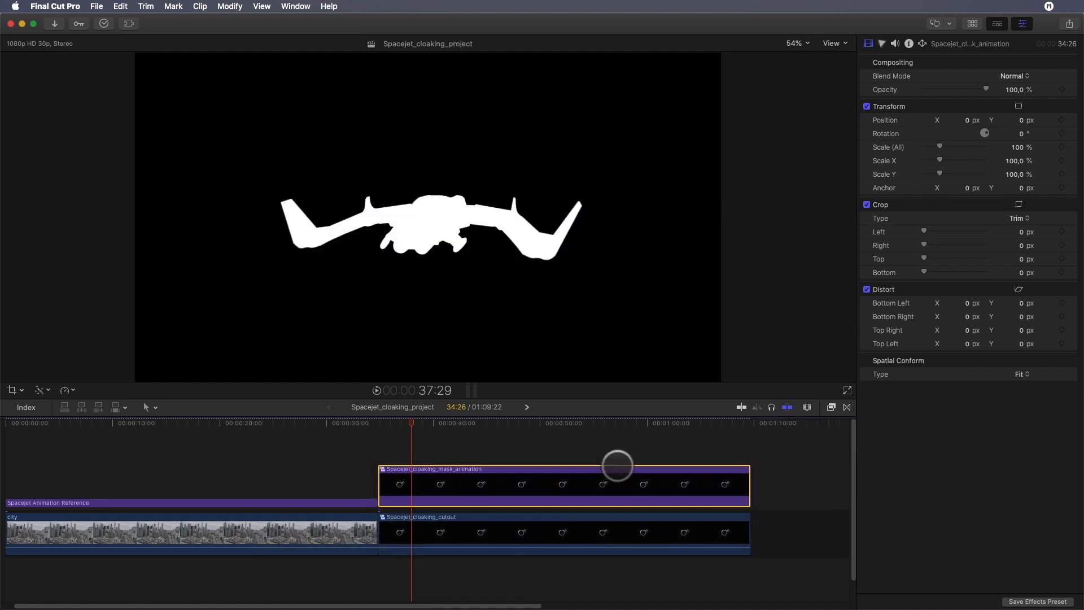
left_click_drag(410, 424, 478, 428)
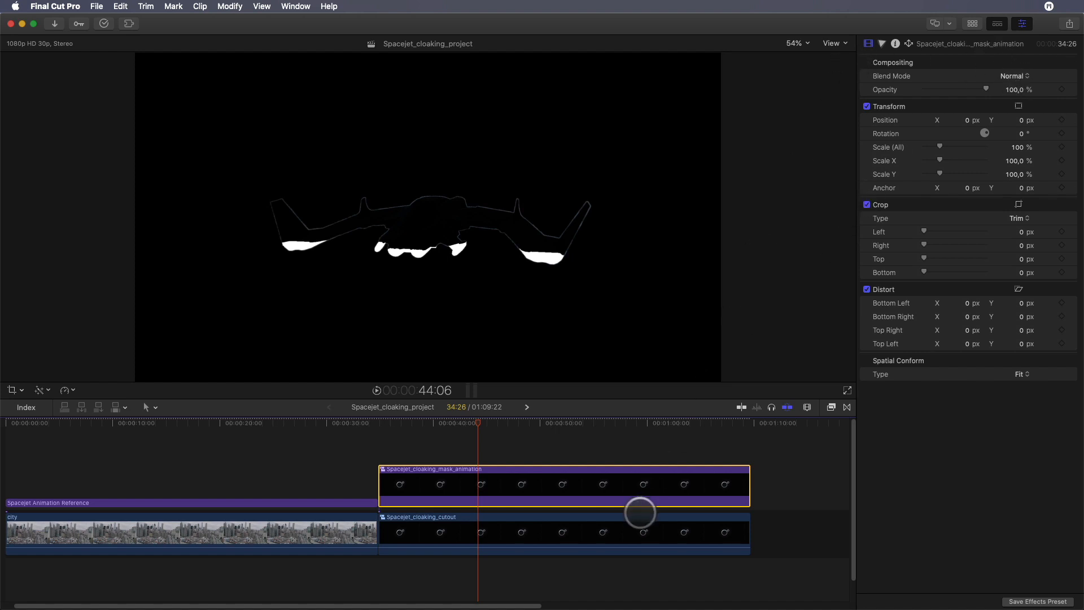
Disable the cutout clip temporarily and compare the mask animation's alpha channel with the view of all channels.
left_click(638, 523)
key("v")
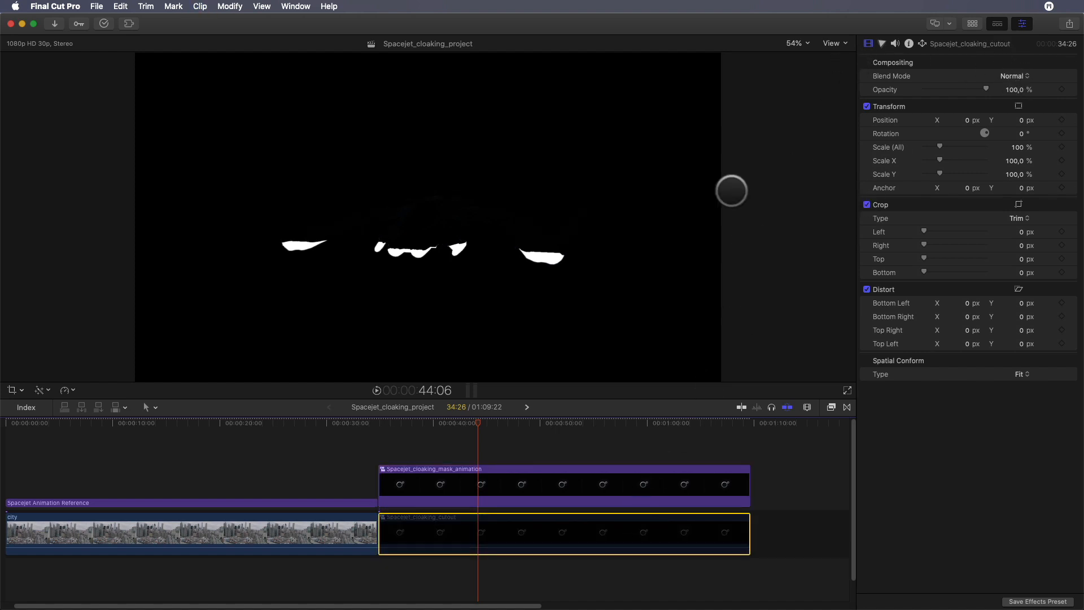
left_click(833, 43)
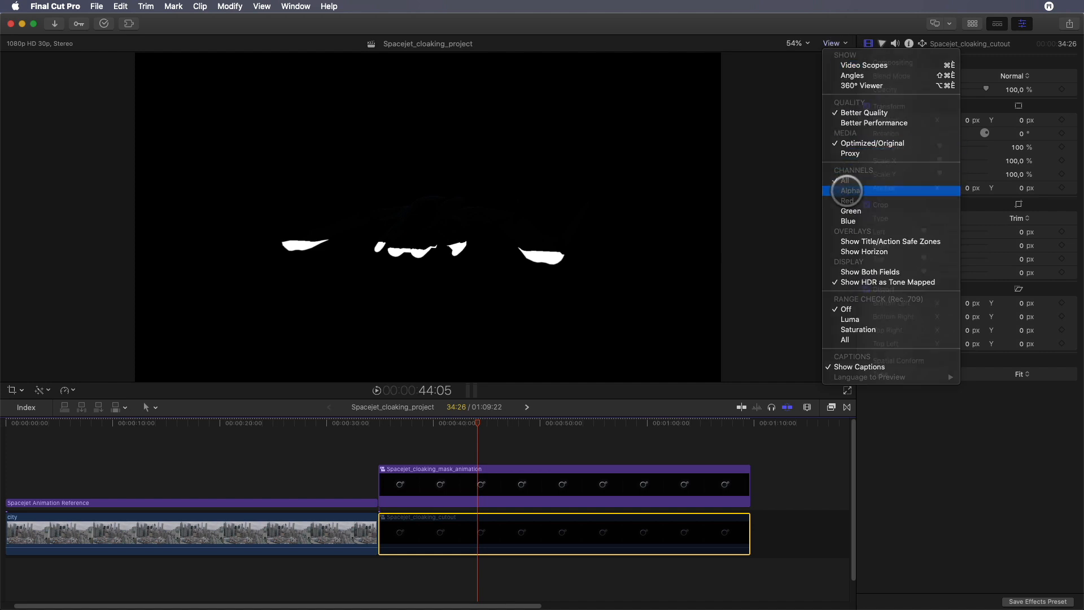
left_click(847, 191)
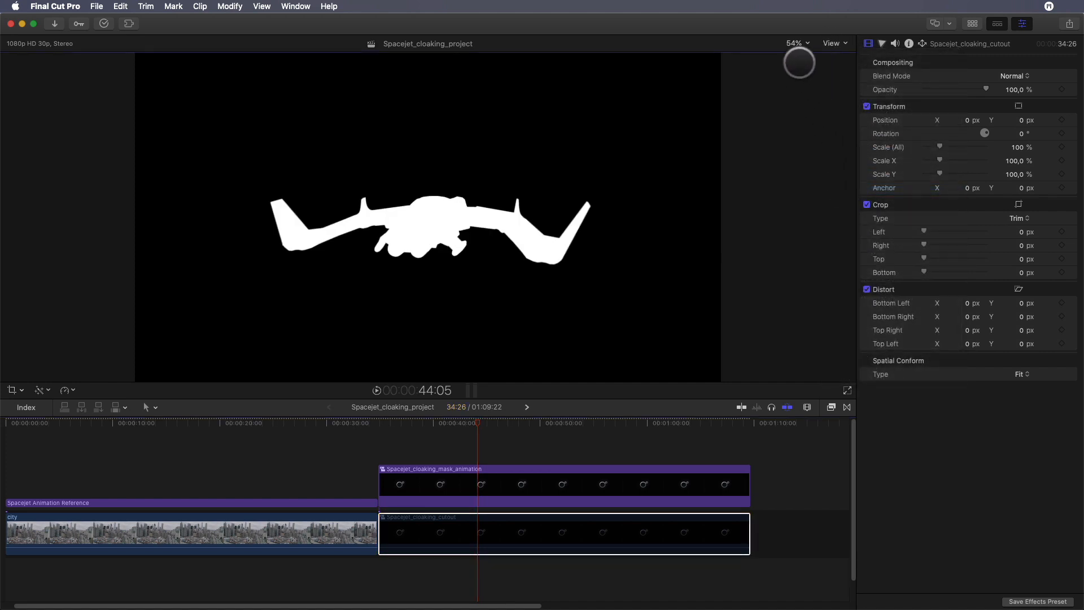
left_click(833, 44)
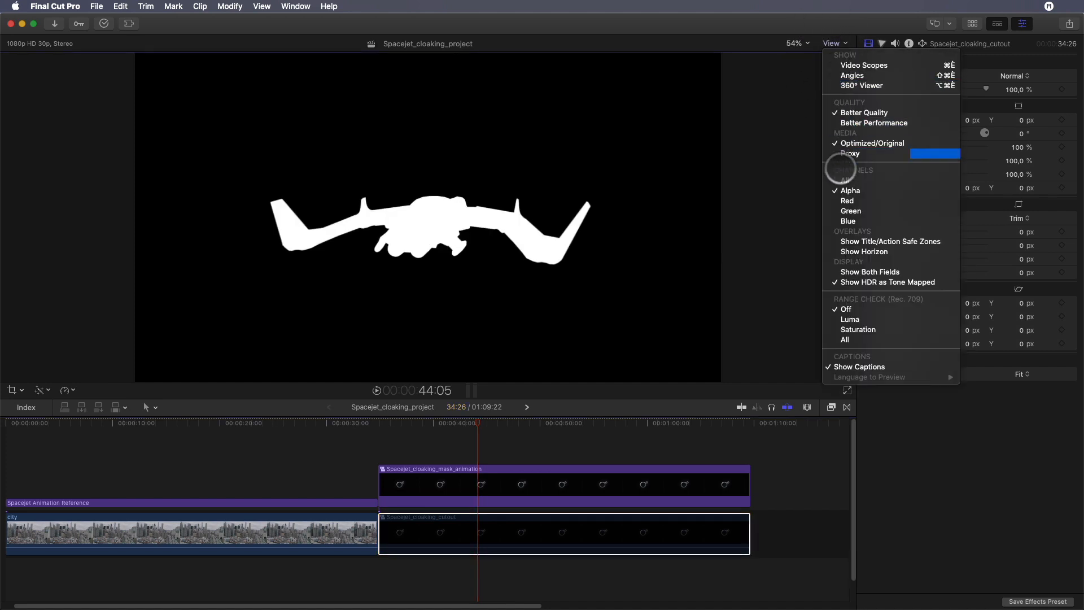
left_click(843, 176)
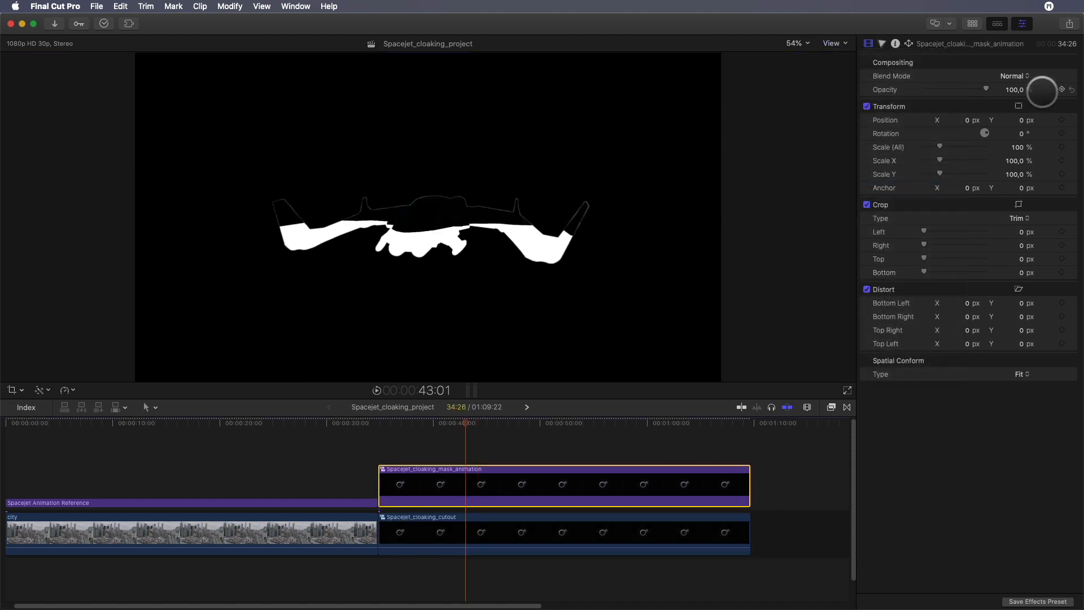
Set the mask animation clip's blend mode to Stencil Luma and scrub through the masked cutout.
left_click(1013, 76)
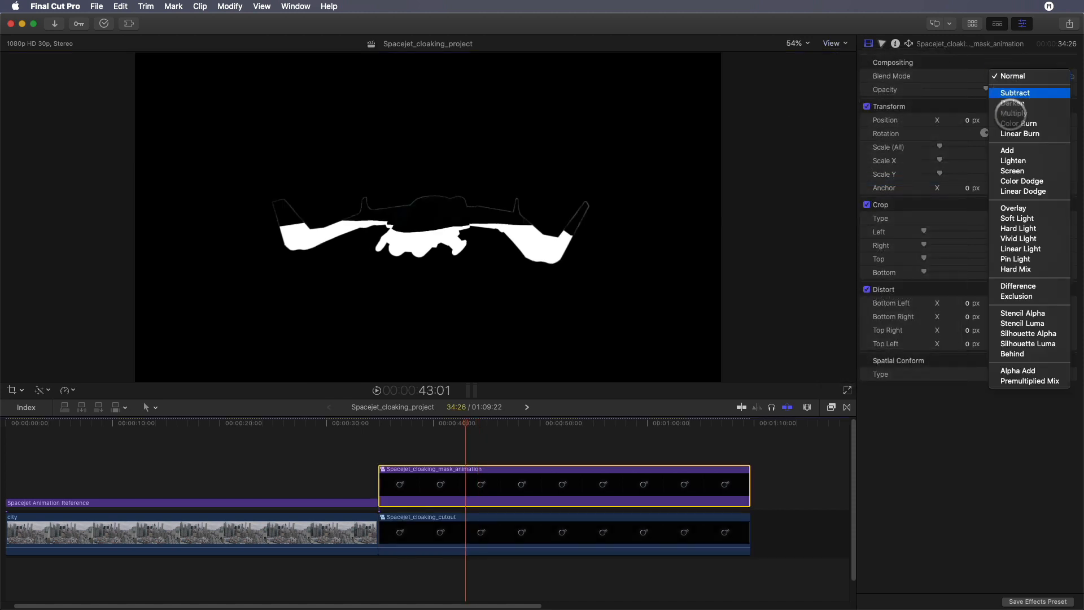
left_click(1023, 322)
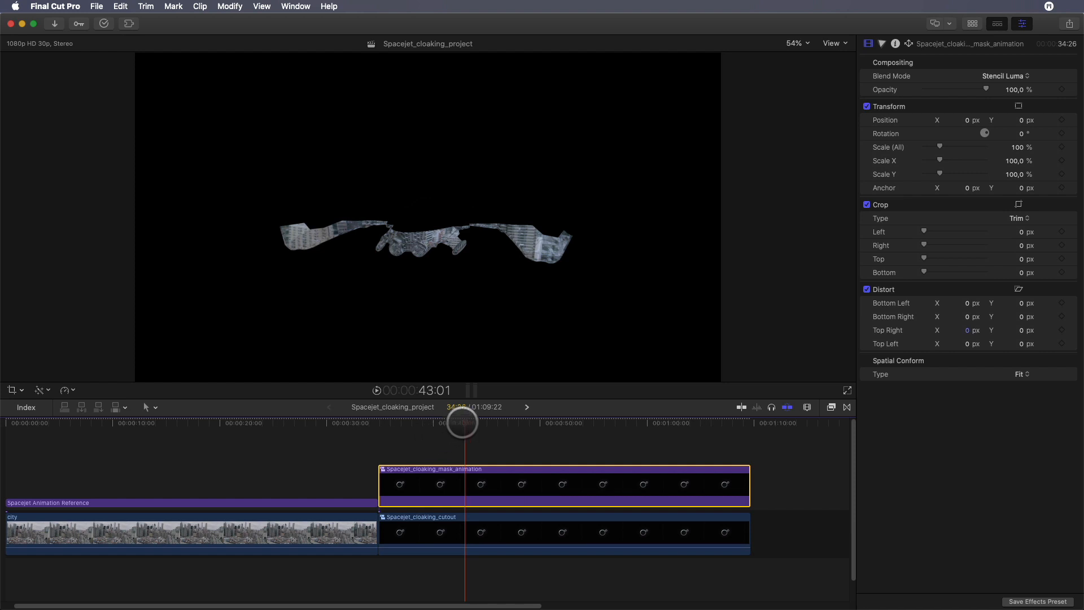
left_click_drag(462, 423, 500, 413)
Combine the mask animation and cutout clips into a compound clip named Spacejet_cloaking_mask_animated.
left_click_drag(441, 442, 512, 531)
right_click(512, 531)
left_click(554, 414)
left_click_drag(538, 47, 575, 46)
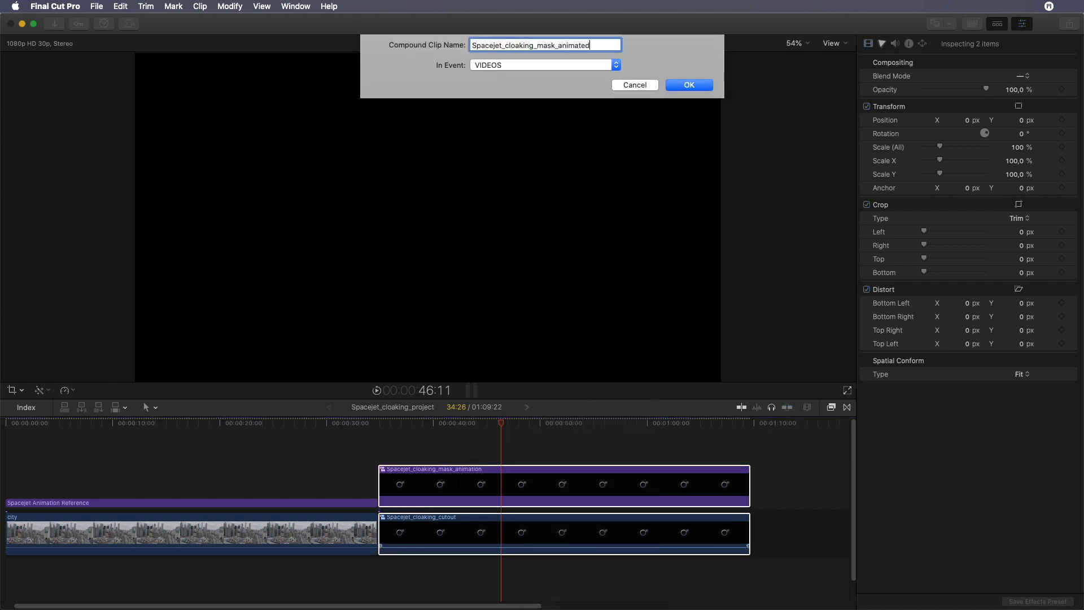
type("mask_animated")
key("Return")
Place the Spacejet_cloaking_mask_animated clip above the original jet and city clips at the project start and preview the cloaking.
left_click_drag(500, 531, 114, 446)
left_click_drag(8, 423, 140, 425)
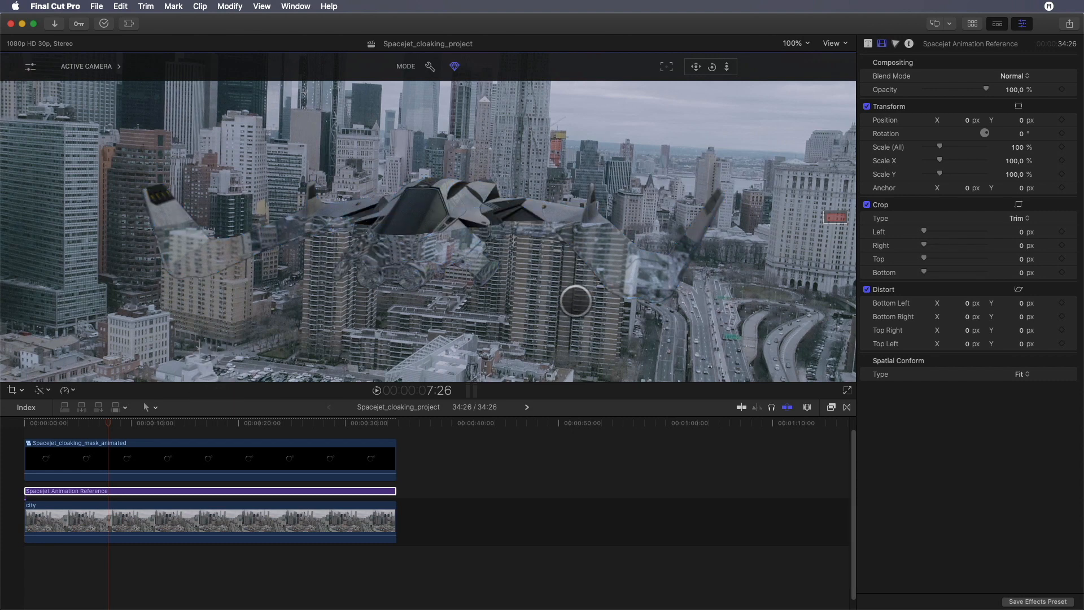
left_click(362, 529)
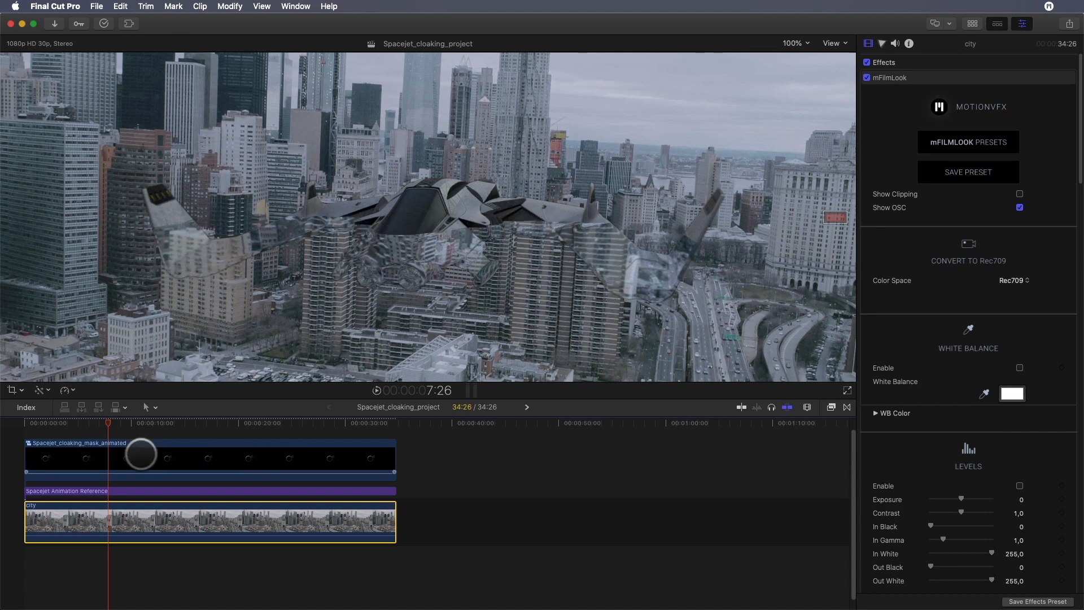
Copy the mask animation clip from inside the Spacejet_cloaking_mask_animated compound and paste it after the city clip in the main project.
double_click(141, 454)
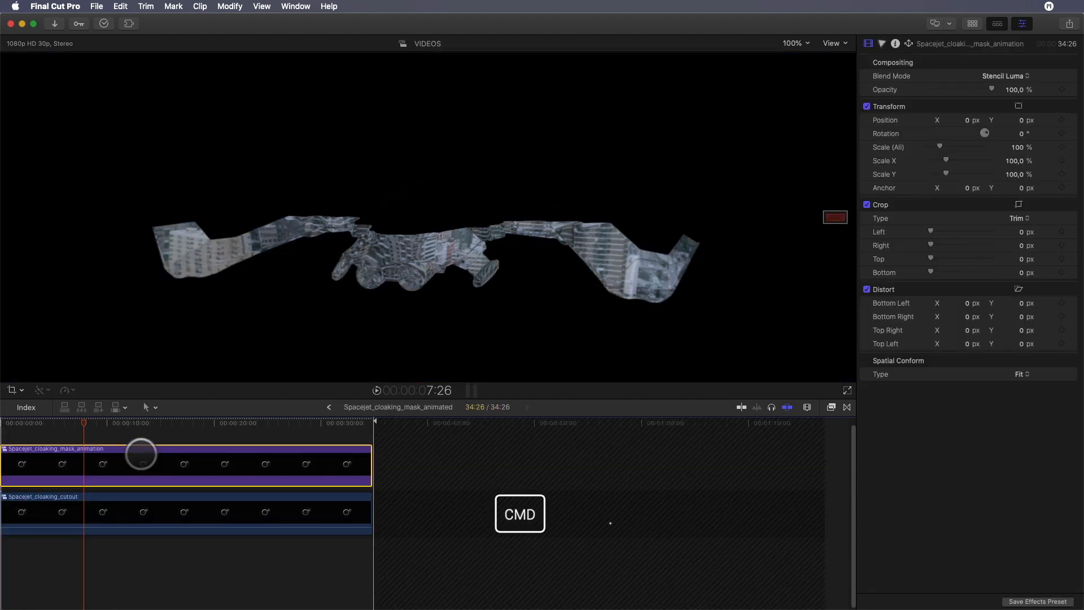
key("super+c")
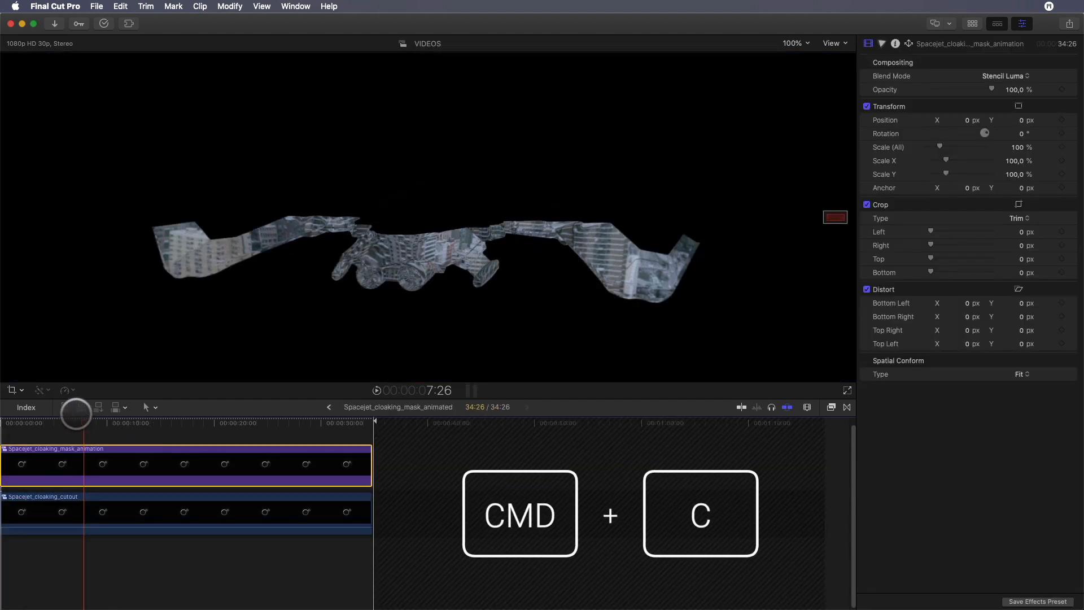
left_click(328, 407)
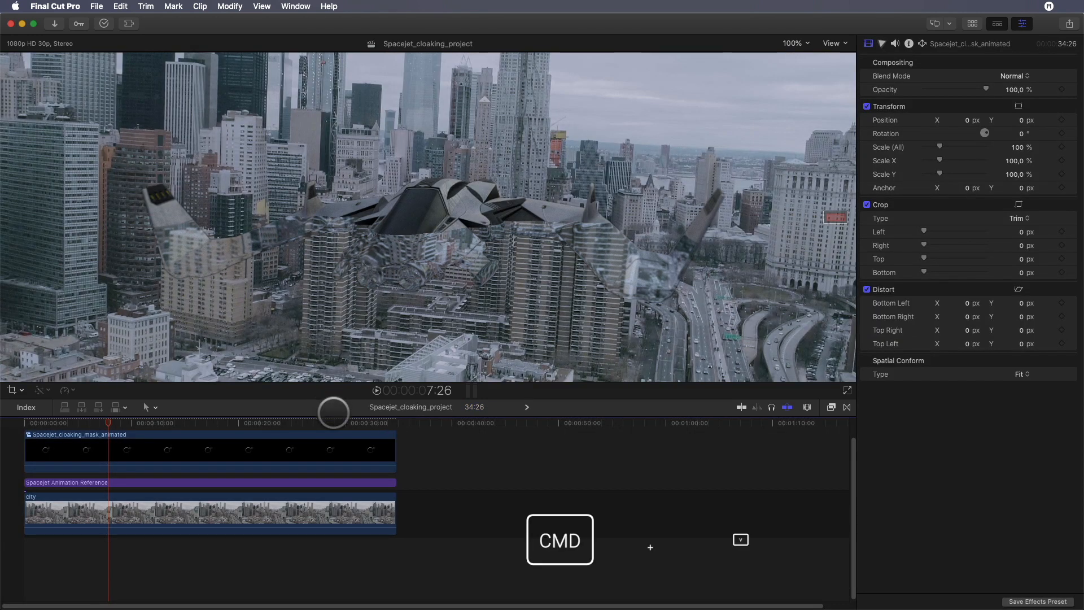
key("super+v")
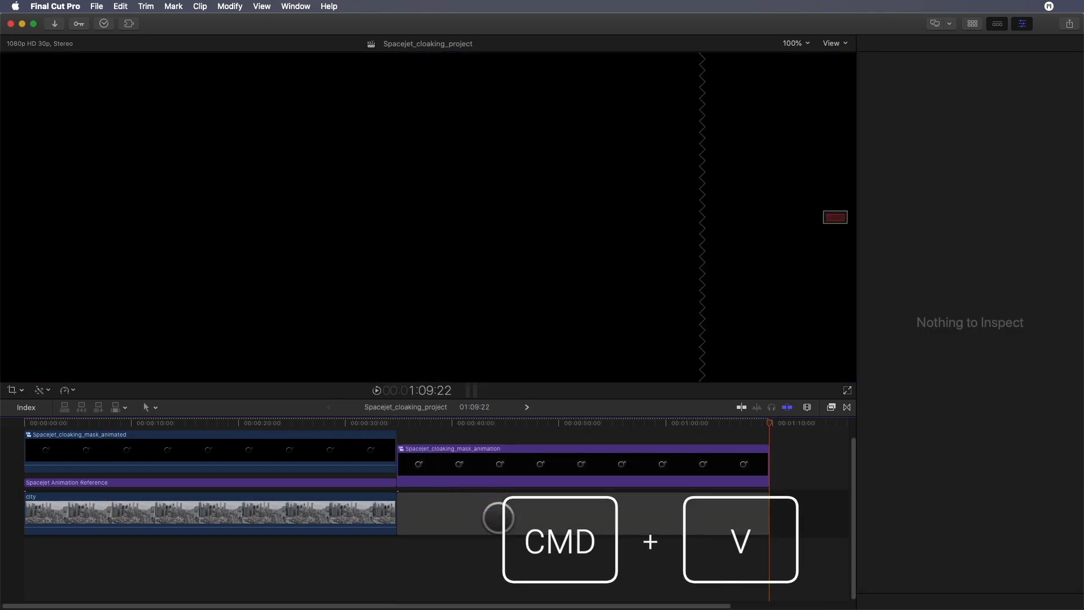
Move the pasted mask animation clip into the primary storyline after the city clip and set its blend mode to Normal.
left_click(497, 518)
left_click_drag(484, 456, 484, 507)
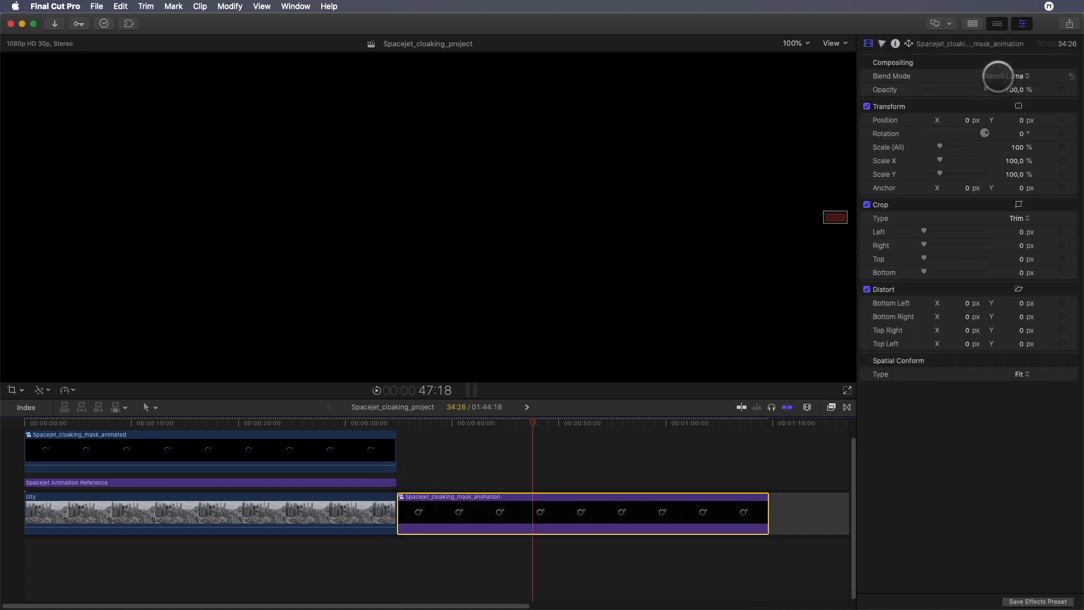
left_click(998, 76)
left_click(988, 17)
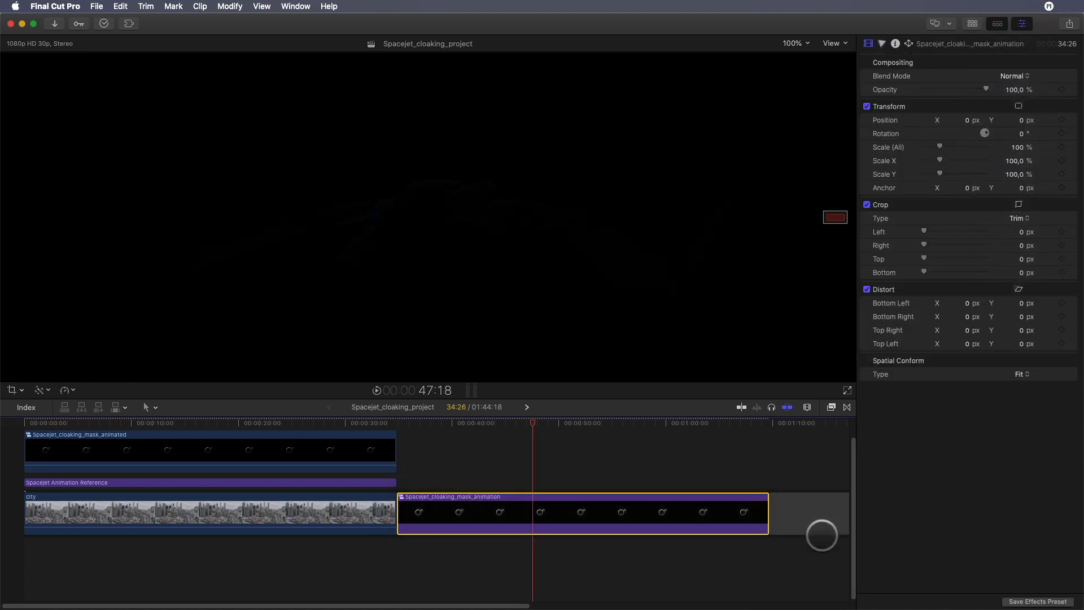
Delete the gap after the mask animation clip and park the playhead at 39:15 where the white jet mask is visible.
left_click(821, 535)
key("BackSpace")
mouse_move(440, 424)
left_mouse_down()
mouse_move(502, 416)
mouse_move(446, 426)
left_mouse_up()
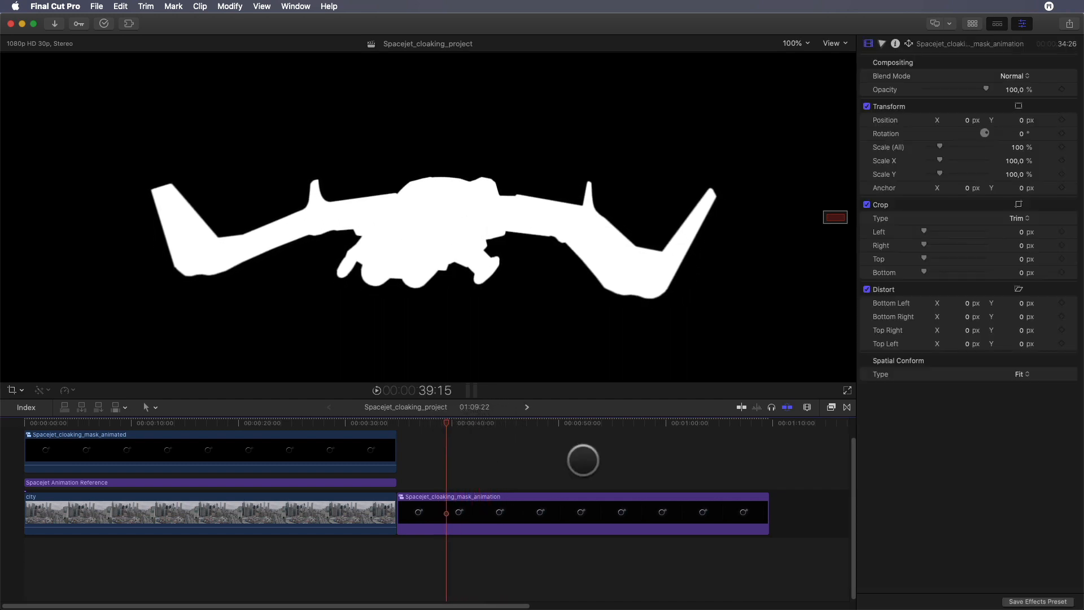
Apply the Projector effect from the Stylize category to the mask animation clip and scrub to check it.
left_click(831, 407)
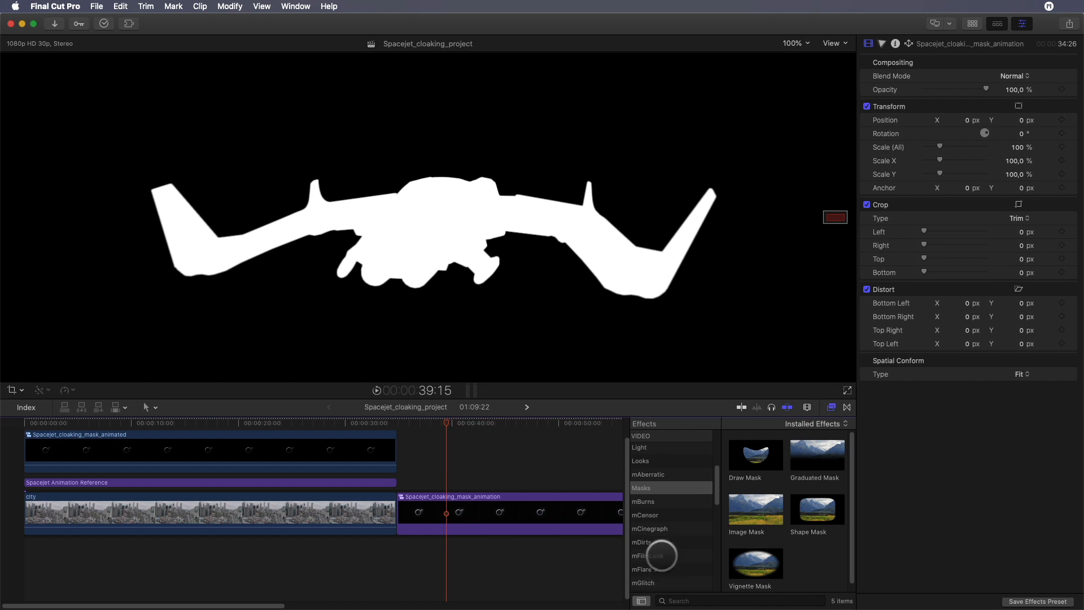
scroll(662, 555, "down", 8)
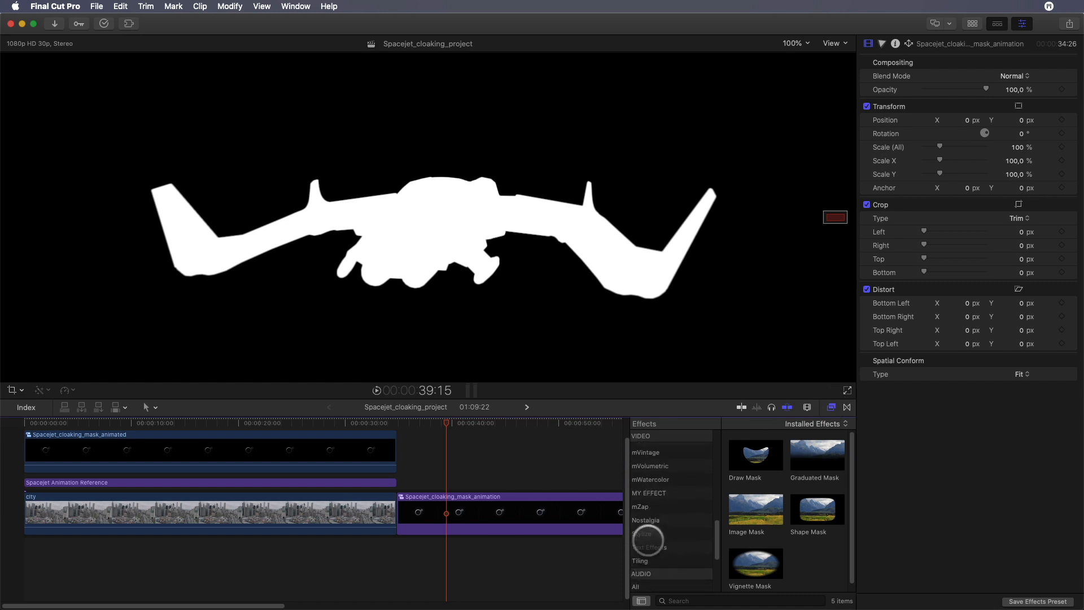
left_click(647, 534)
scroll(788, 525, "down", 6)
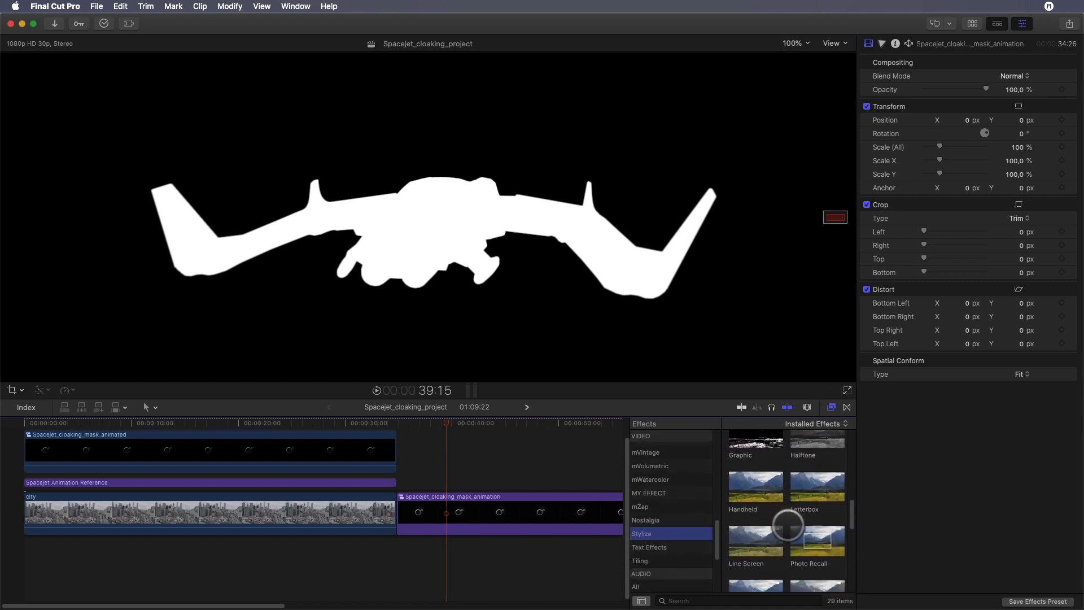
scroll(788, 525, "down", 3)
left_click_drag(809, 495, 519, 509)
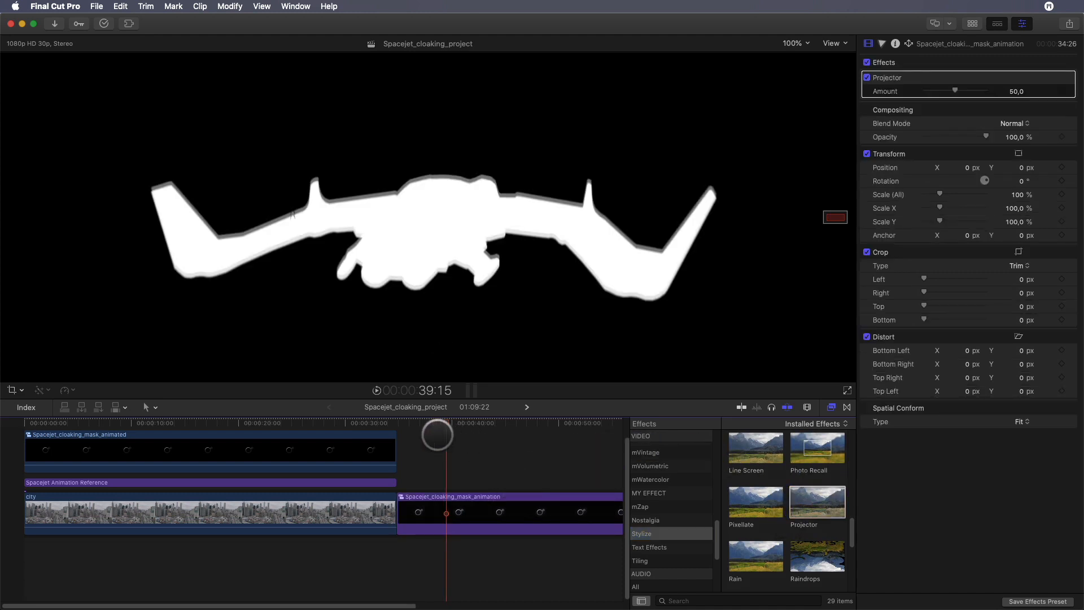
left_click_drag(446, 423, 418, 422)
Add the Bad TV effect to the mask animation clip, scrub through the result and hide the effects browser.
scroll(771, 502, "up", 10)
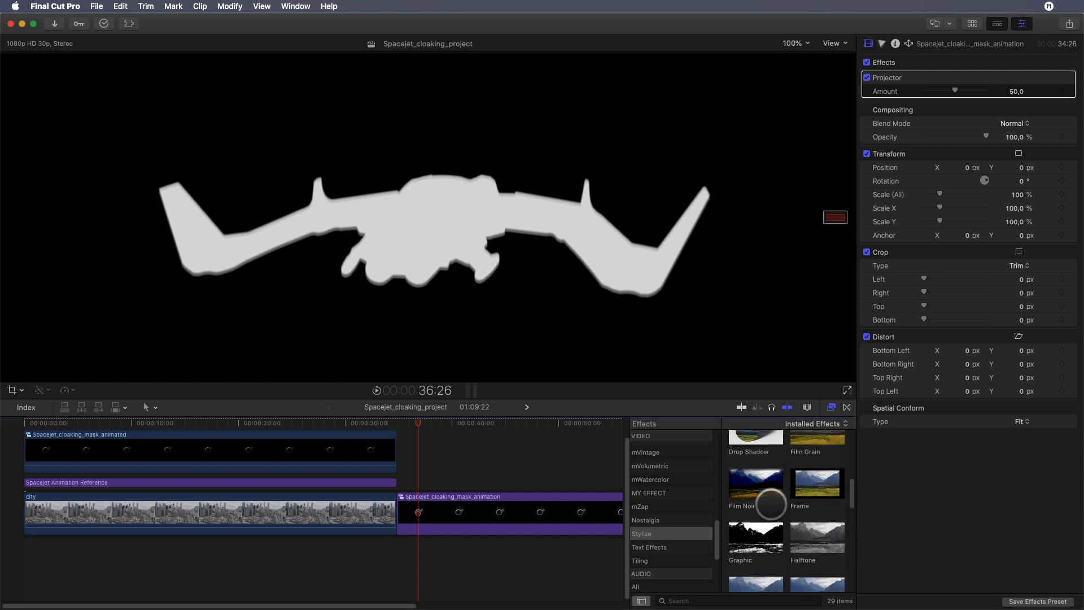
left_click_drag(818, 508, 511, 511)
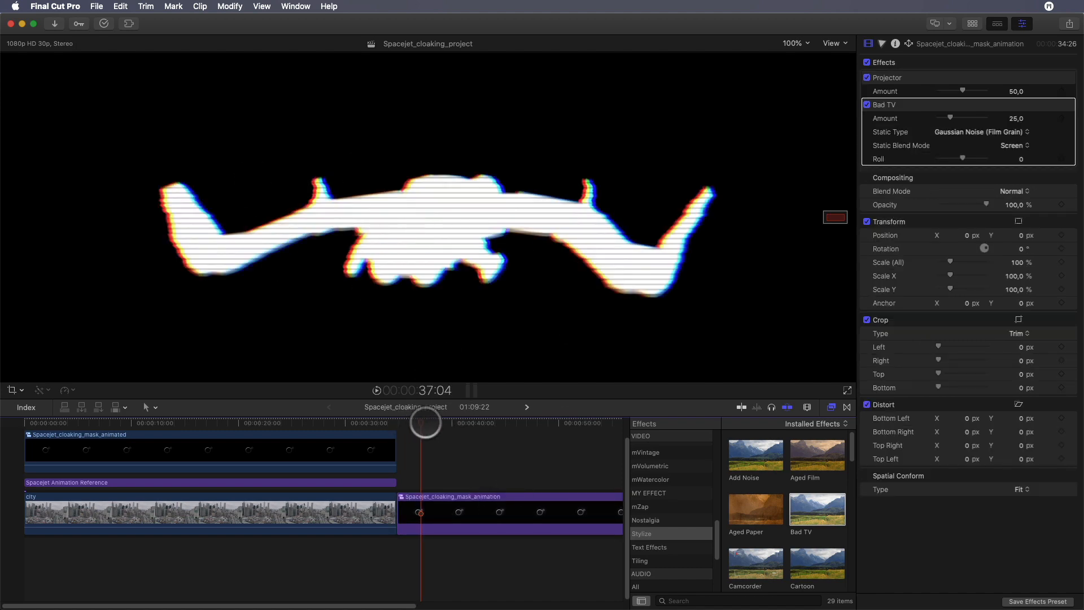
mouse_move(425, 423)
left_mouse_down()
mouse_move(502, 423)
mouse_move(419, 424)
left_mouse_up()
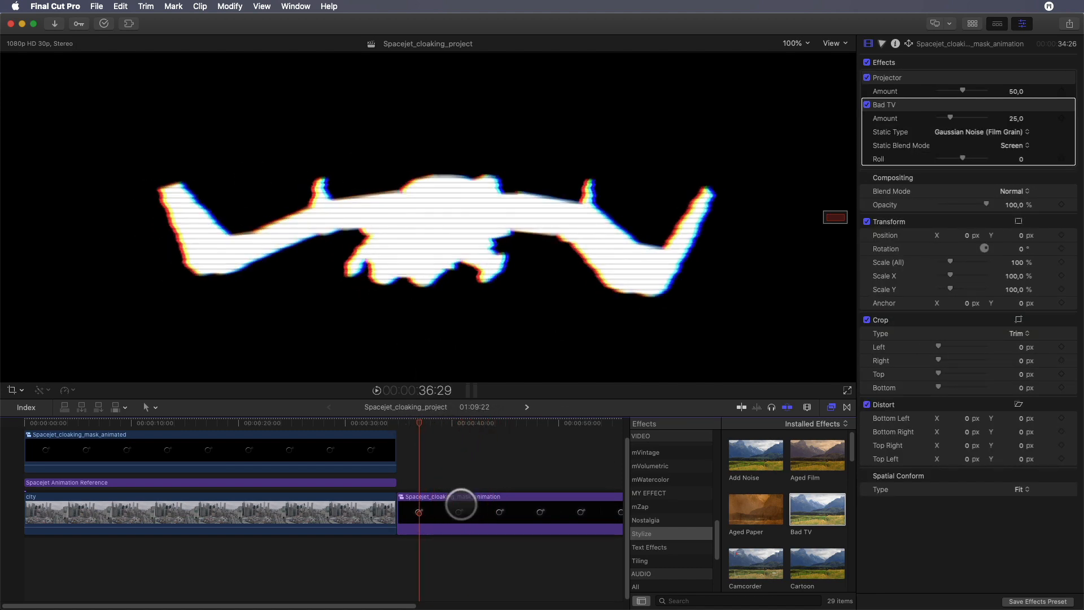
left_click(832, 407)
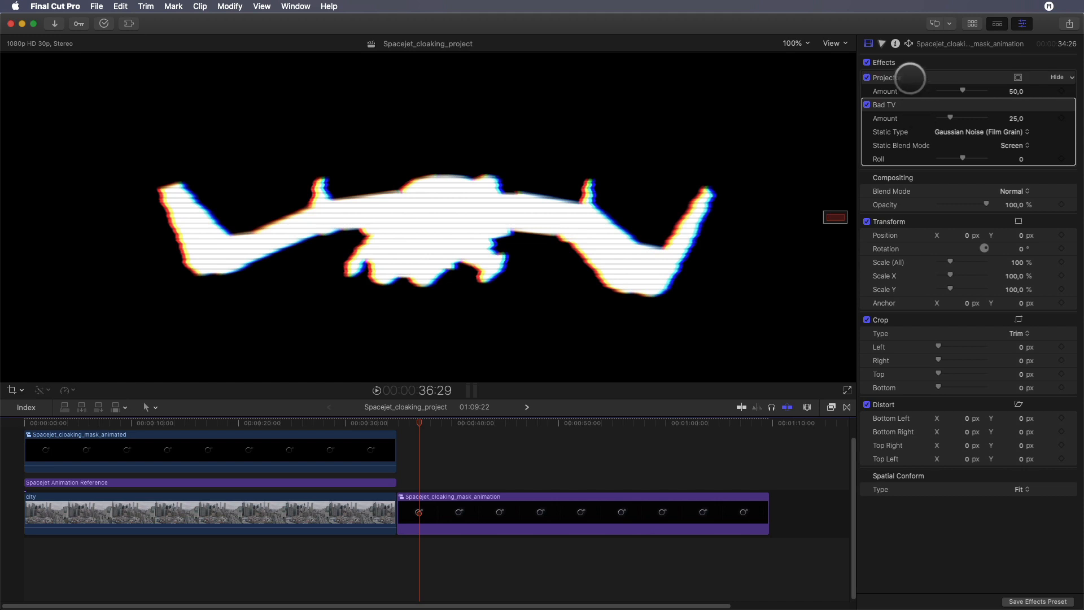
Reorder the effects so Projector comes below Bad TV, and reduce the Projector Amount to 7,91.
left_click_drag(910, 78, 914, 159)
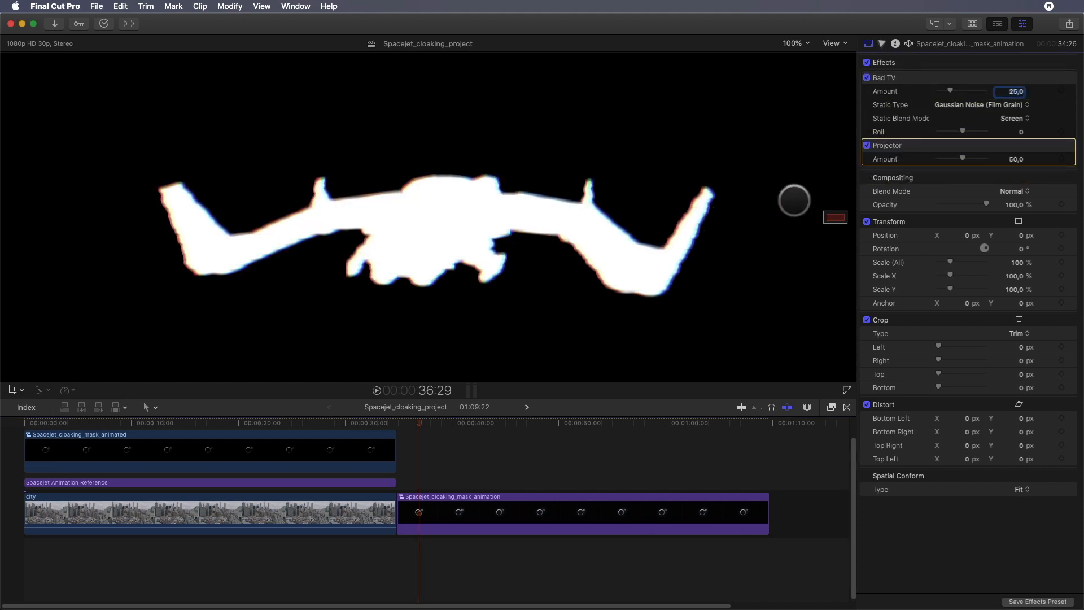
mouse_move(430, 424)
left_mouse_down()
mouse_move(491, 422)
mouse_move(435, 435)
left_mouse_up()
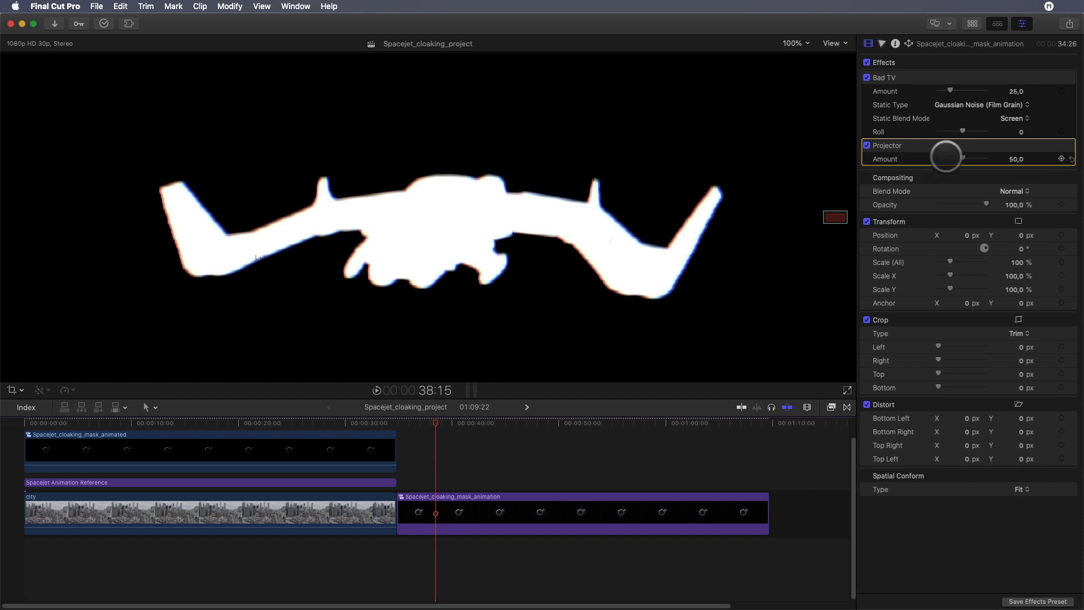
left_click_drag(962, 158, 939, 162)
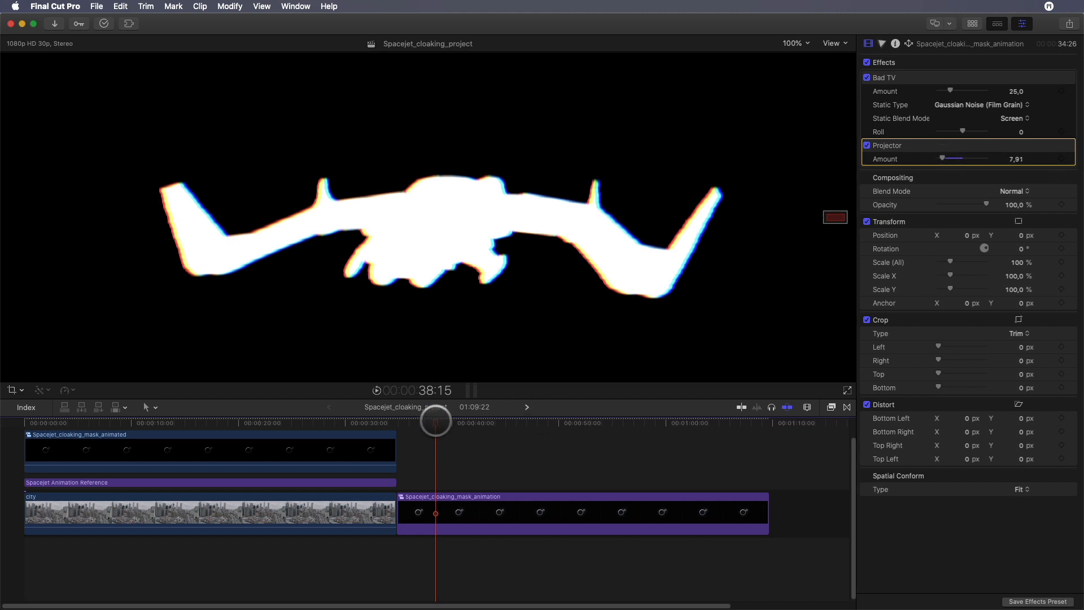
left_click_drag(436, 420, 502, 425)
mouse_move(461, 429)
left_mouse_down()
mouse_move(446, 431)
mouse_move(463, 423)
left_mouse_up()
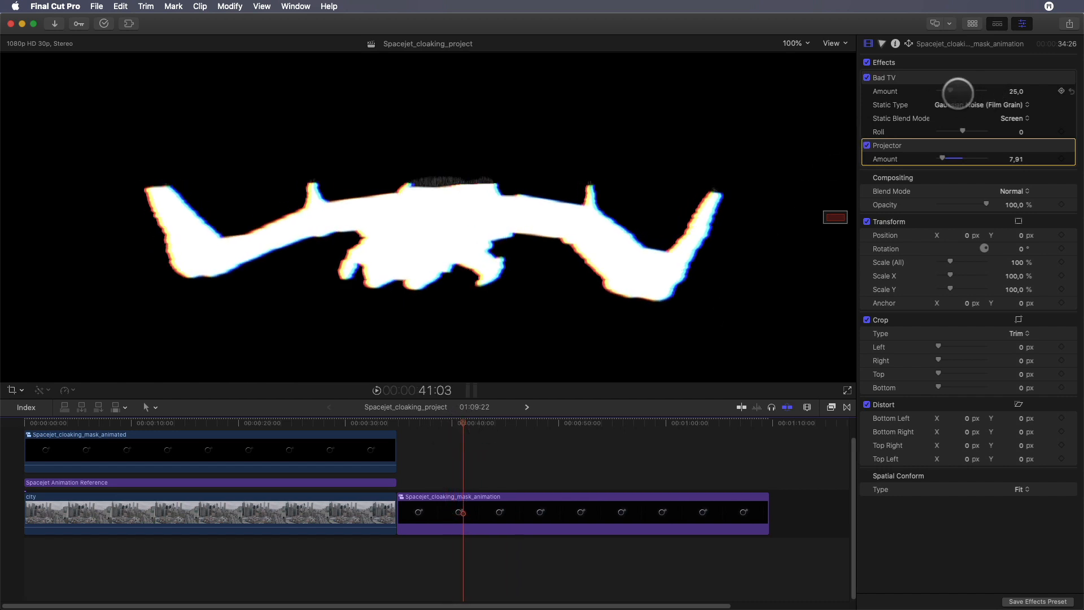
Set Bad TV's Amount to 6,72, Static Type to White Noise (Uniform) and Static Blend Mode to Color Dodge.
left_click_drag(948, 90, 940, 93)
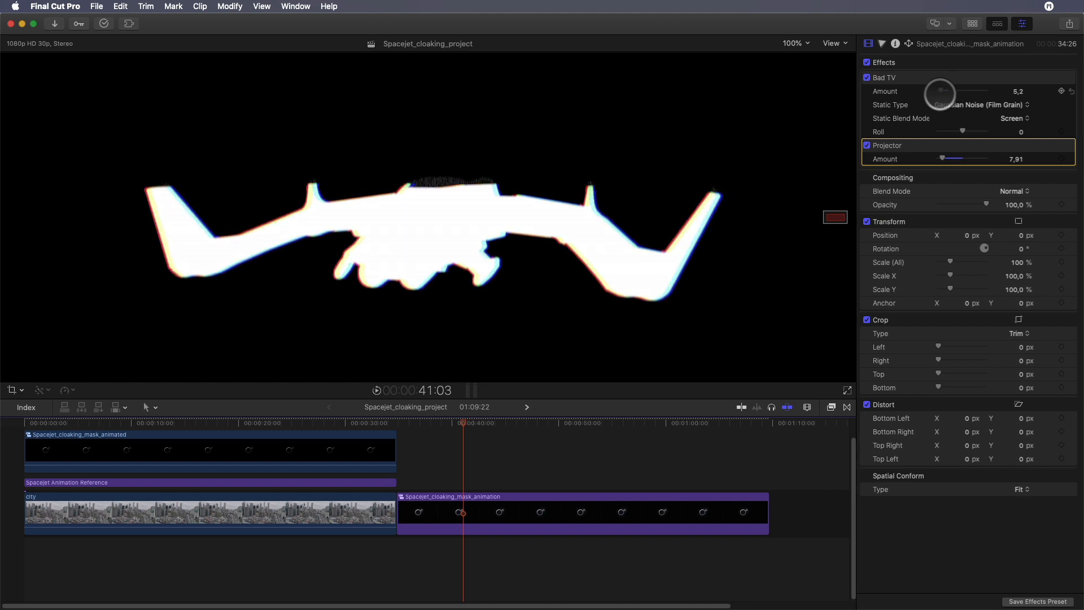
left_click(956, 106)
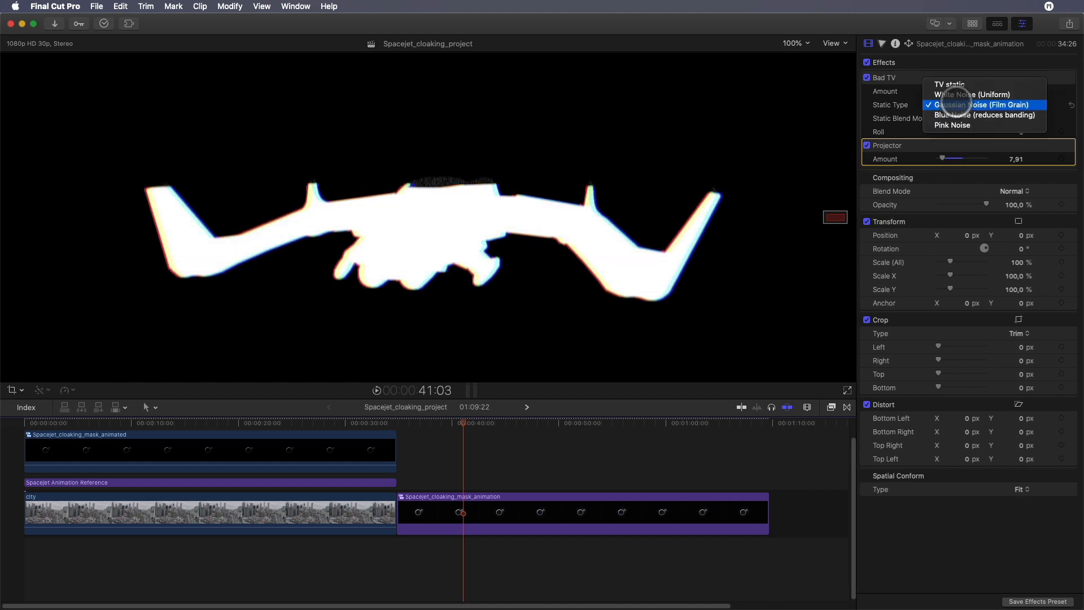
left_click(959, 97)
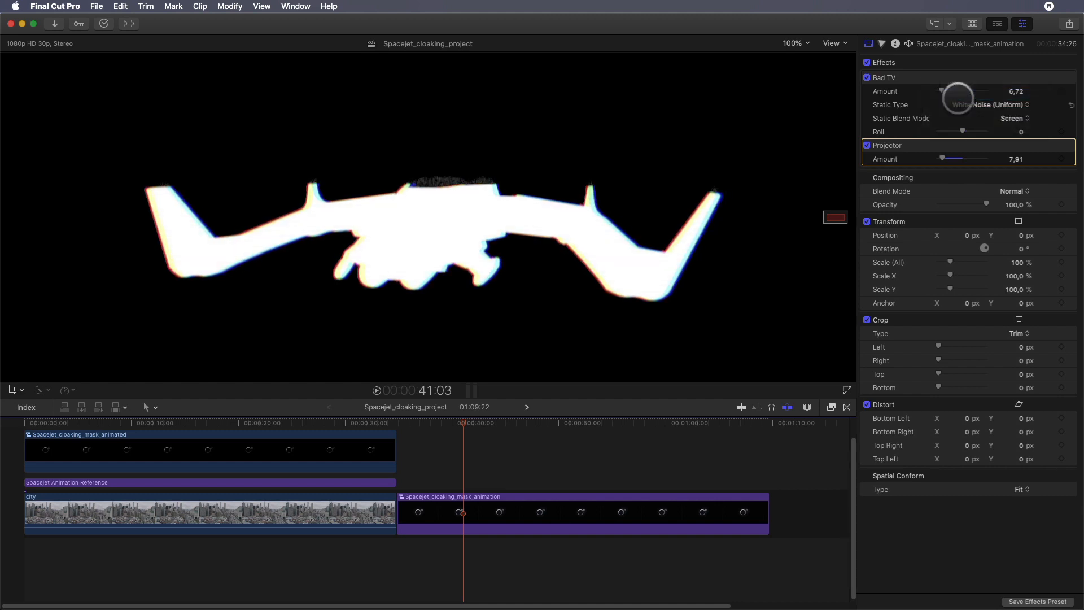
left_click(1014, 118)
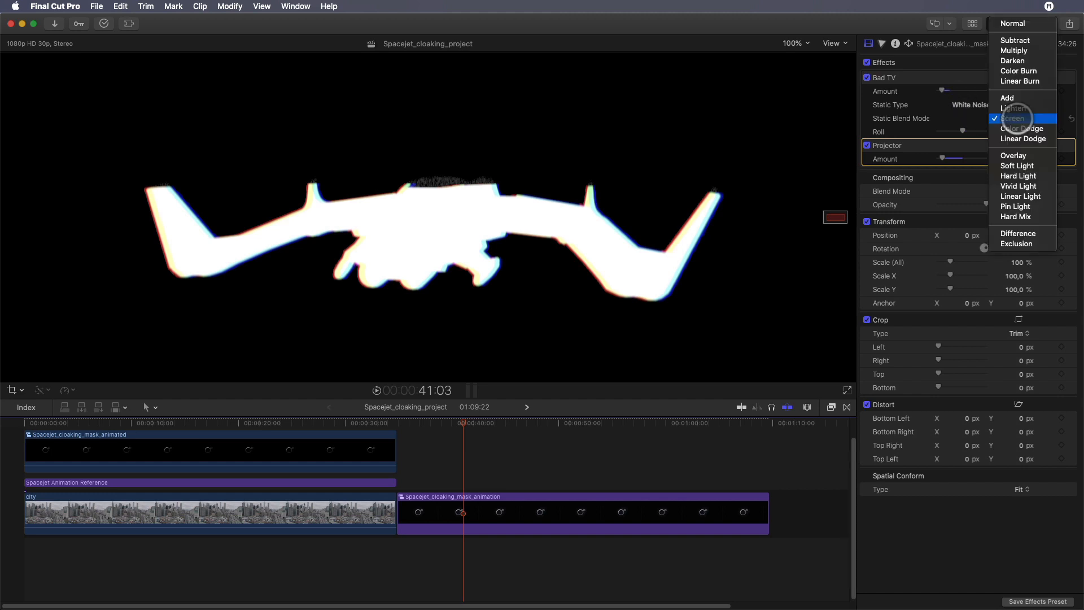
left_click(1018, 129)
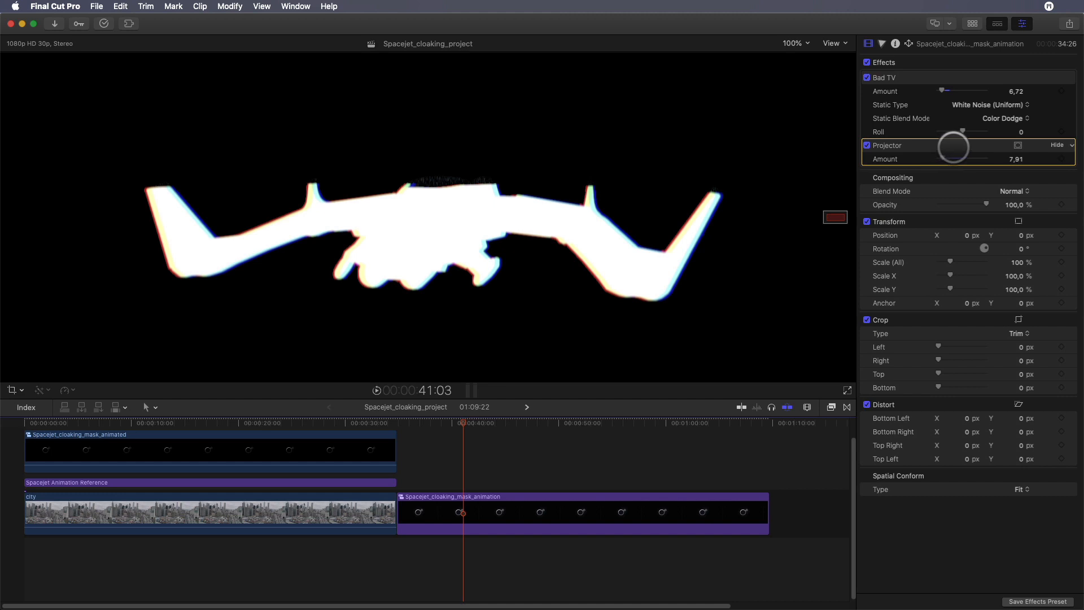
Duplicate the mask animation clip directly above itself and remove the Bad TV and Projector effects from the copy.
left_click_drag(463, 424, 419, 425)
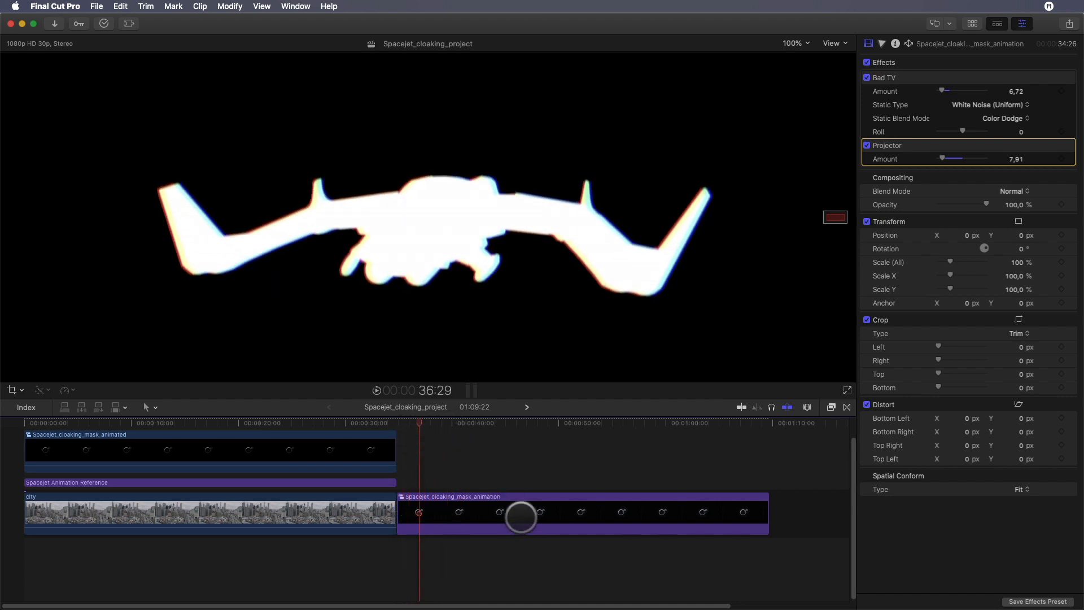
left_click(520, 518)
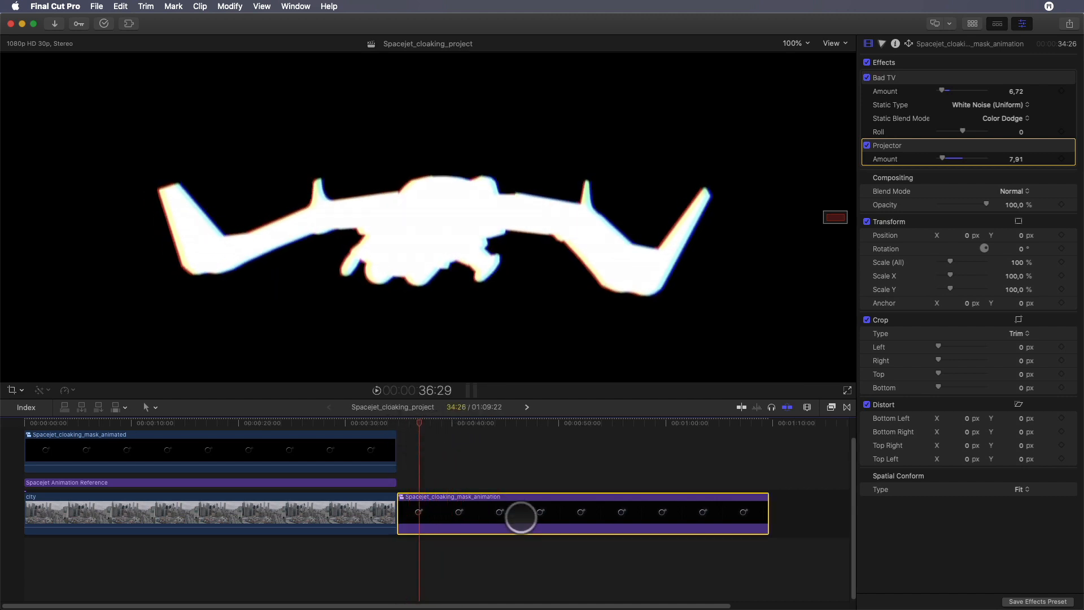
left_click_drag(520, 518, 520, 459)
left_click(474, 423)
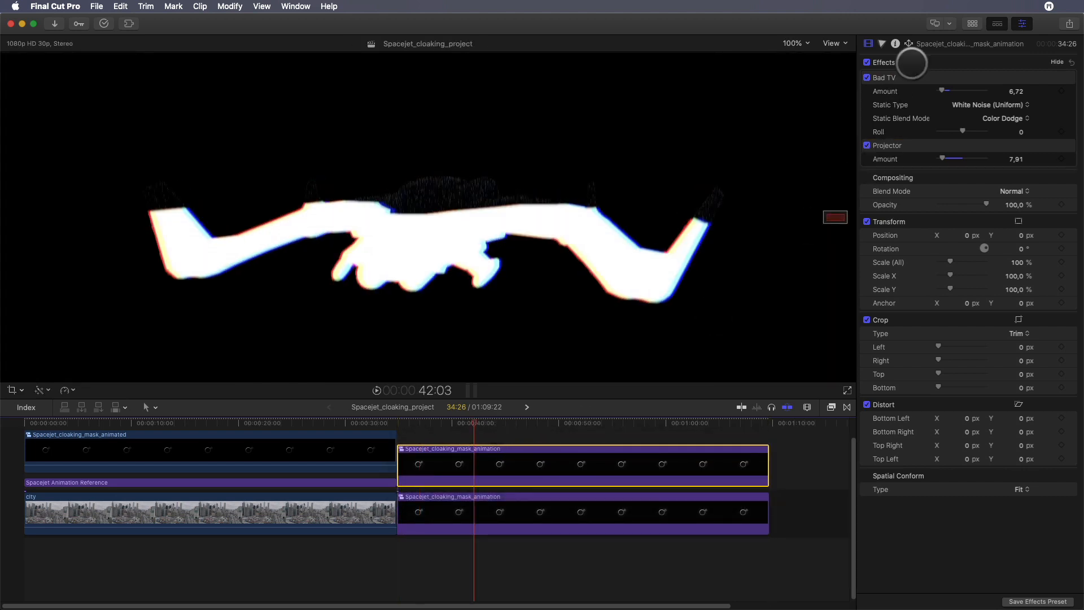
key("Delete")
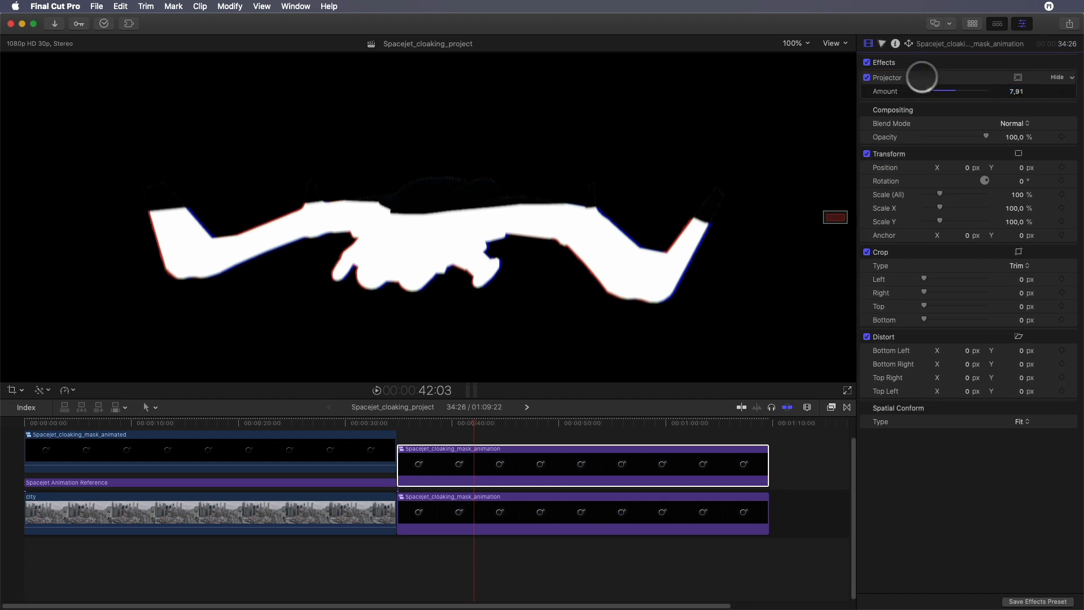
key("Delete")
mouse_move(495, 423)
left_mouse_down()
mouse_move(513, 423)
mouse_move(480, 430)
left_mouse_up()
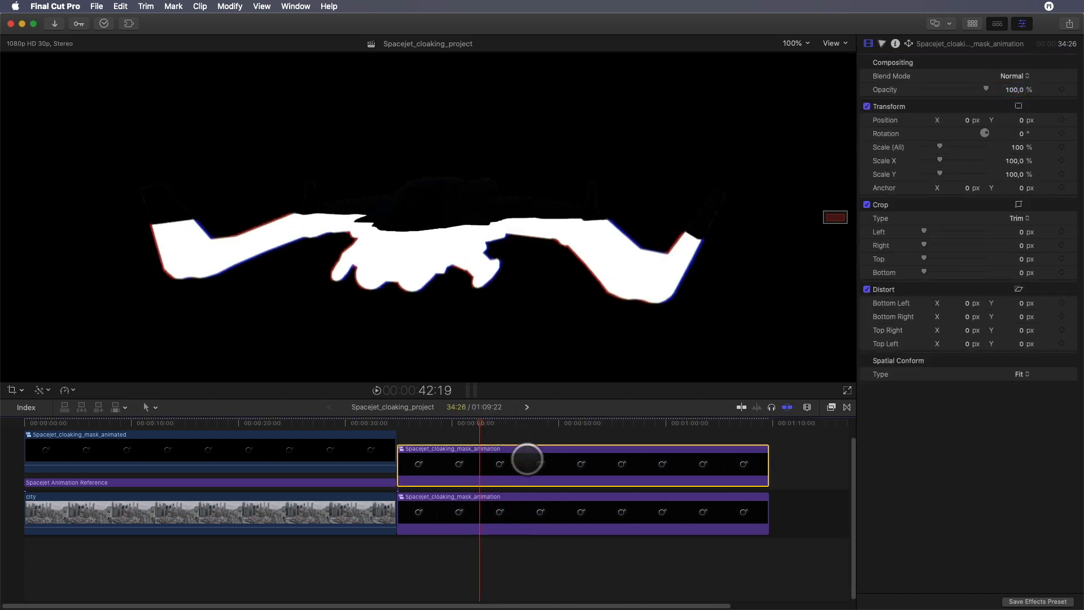
Set the upper mask copy's blend mode to Difference and the lower clip's Projector Amount to 7,58.
left_click(1012, 76)
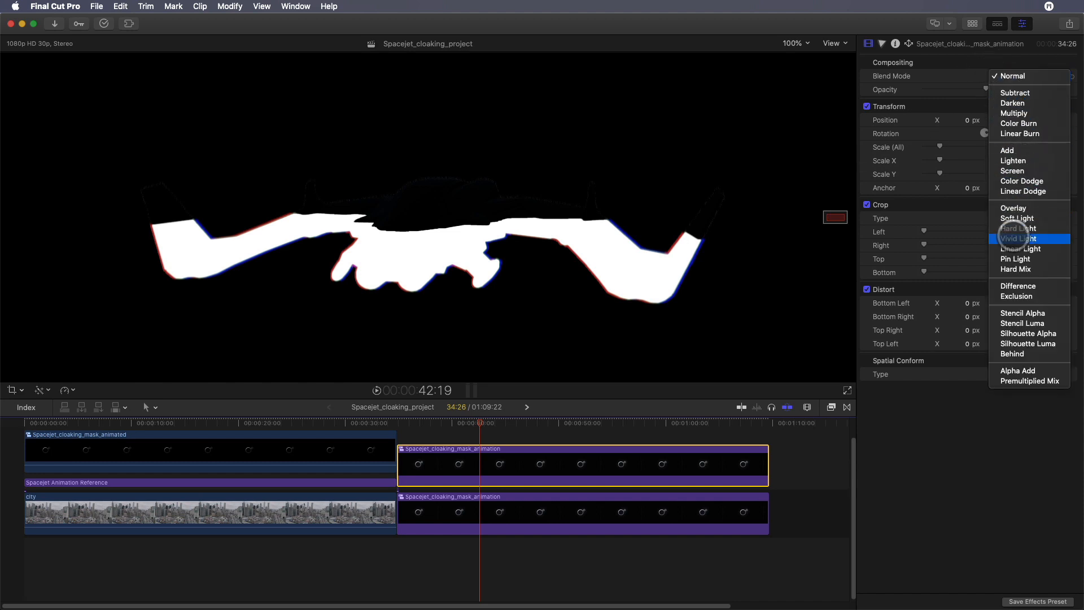
left_click(1013, 285)
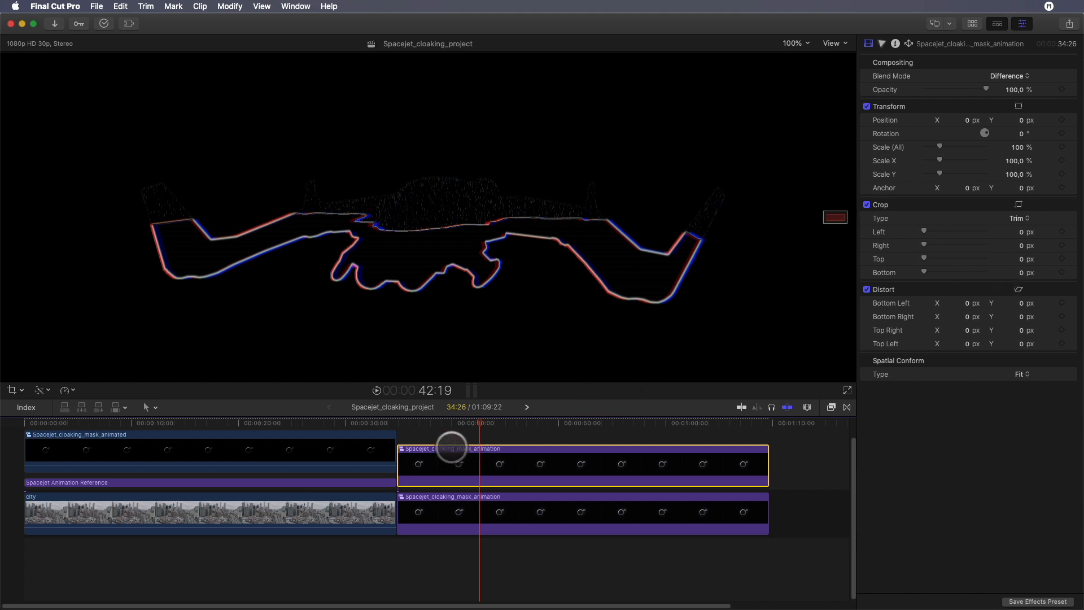
left_click(453, 511)
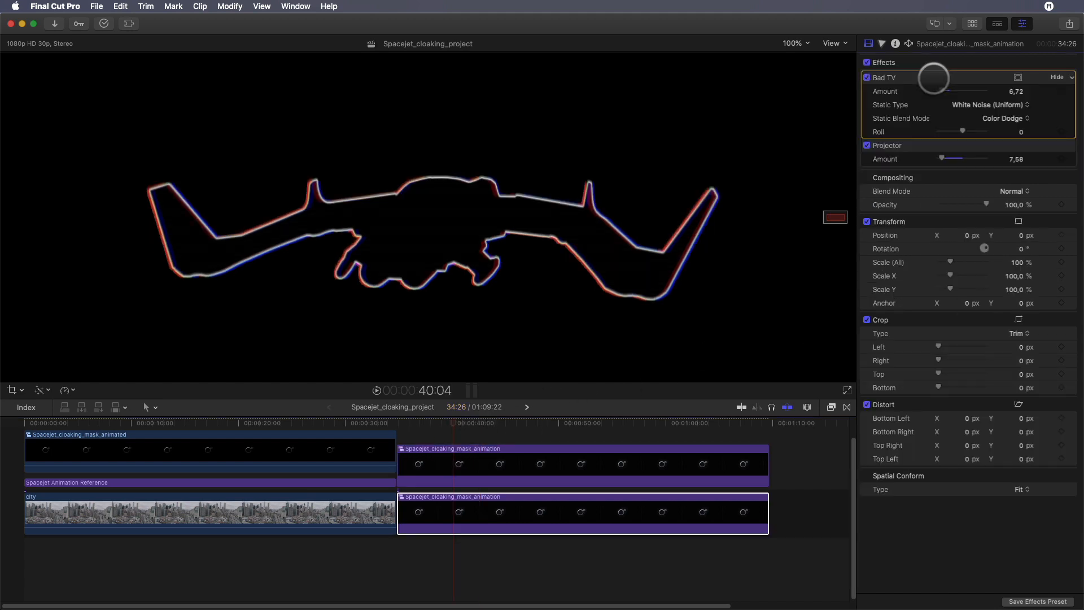
Combine the two stacked mask animation clips into a compound clip named EDGES in the VIDEOS event.
left_click_drag(554, 435, 608, 532)
right_click(558, 460)
left_click(598, 399)
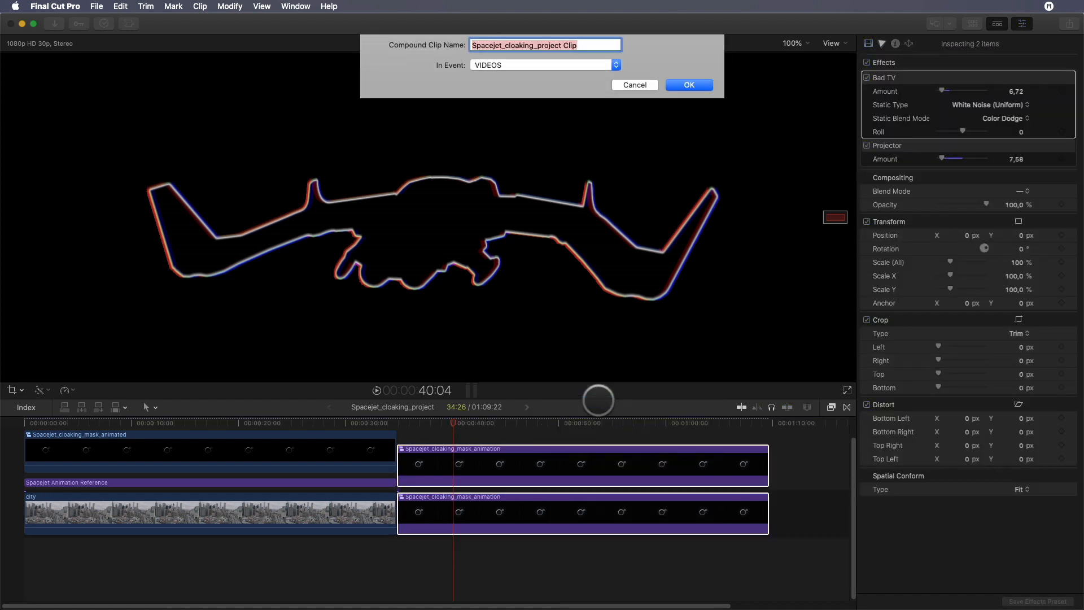
type("EDGES")
key("Return")
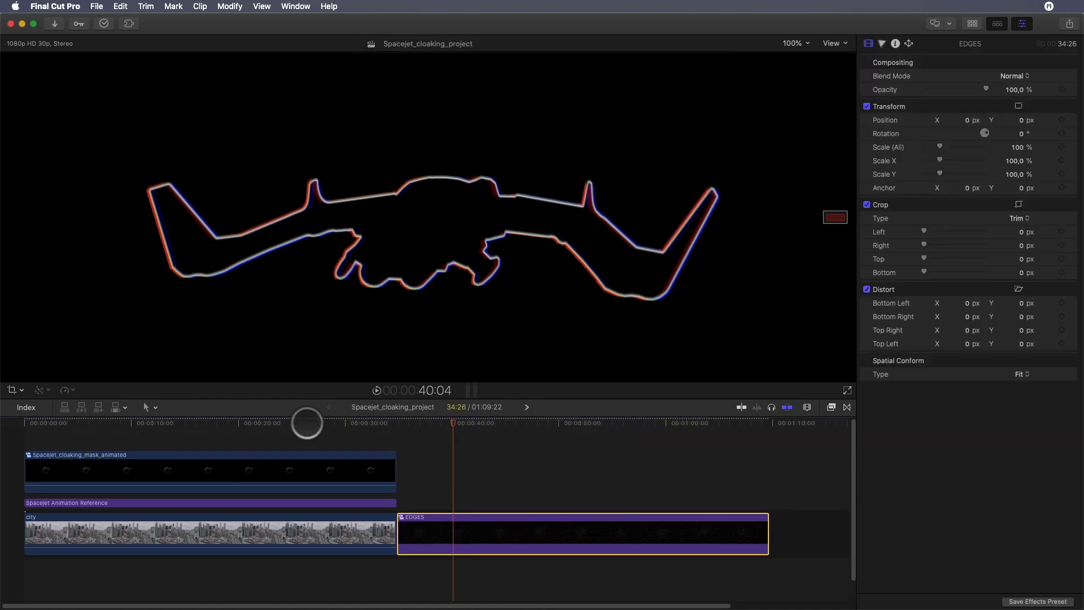
Move the EDGES clip to the start of the project, above the Spacejet_cloaking_mask_animated clip.
left_click_drag(39, 423, 23, 425)
left_click_drag(459, 526, 134, 425)
left_click(171, 468)
Try the Add and Screen blend modes on the EDGES clip and settle on Lighten.
left_click(1014, 76)
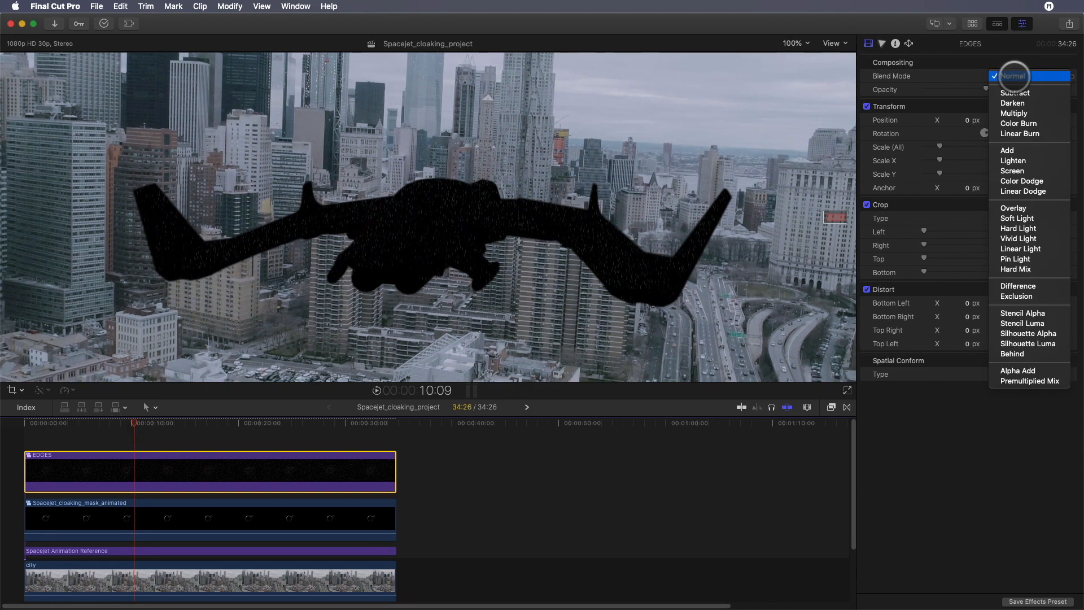
left_click(1013, 151)
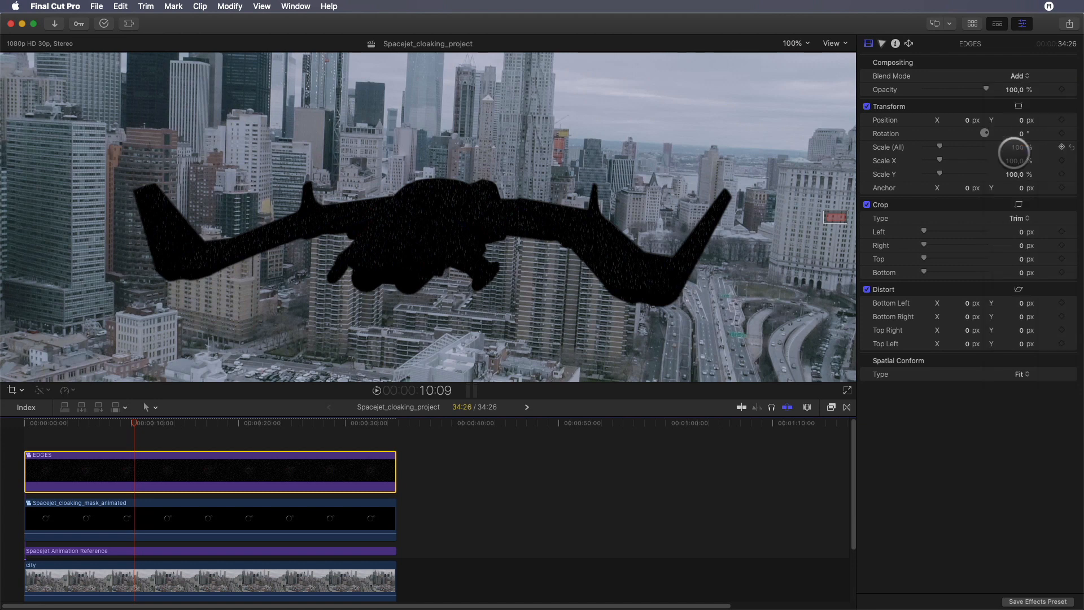
left_click(1018, 76)
left_click(1018, 97)
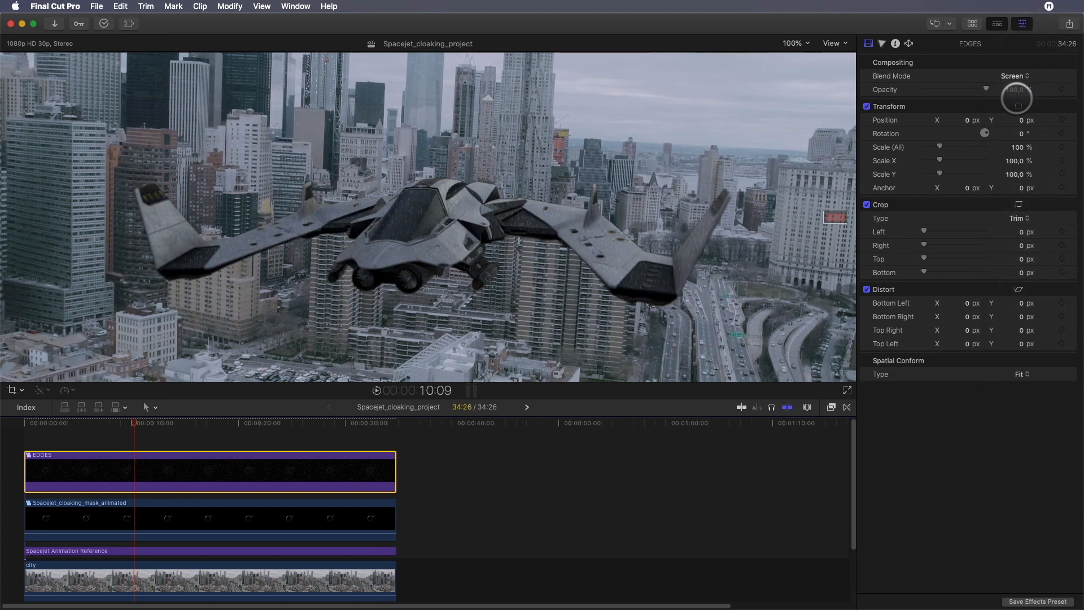
left_click(1017, 76)
left_click(1017, 67)
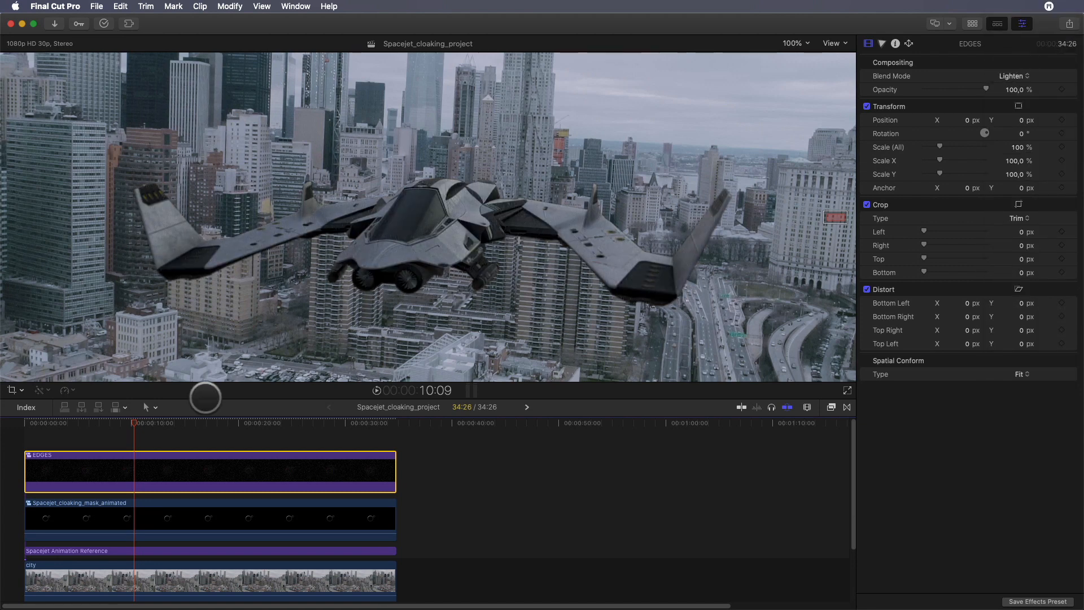
Trim the EDGES clip to a 4:13 section starting at 5:21 and add the default transition to both its ends.
left_click_drag(140, 426, 84, 430)
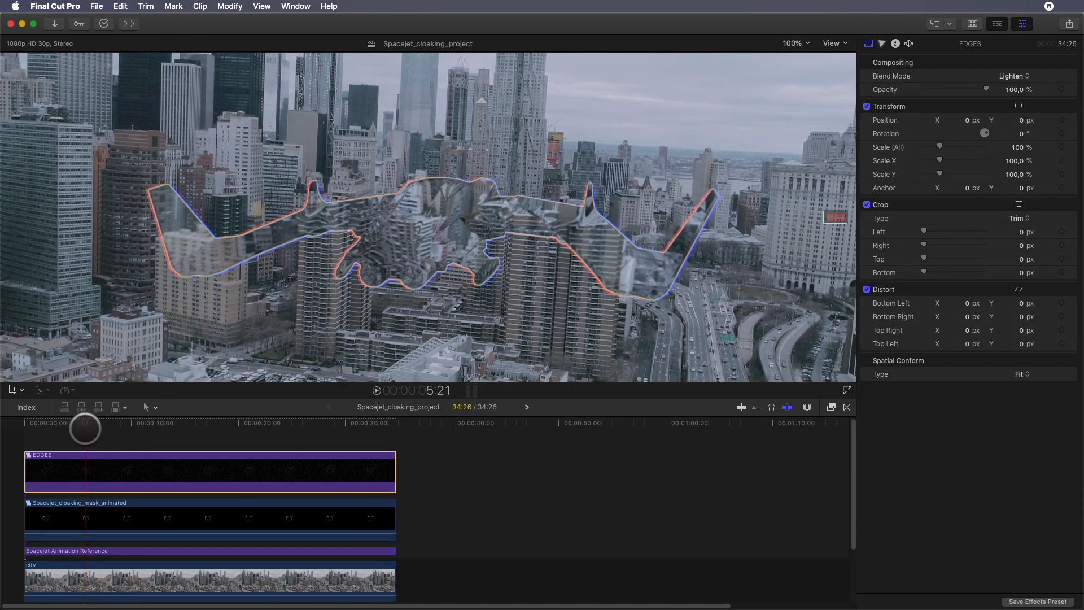
left_click_drag(24, 467, 84, 467)
left_click_drag(395, 474, 131, 489)
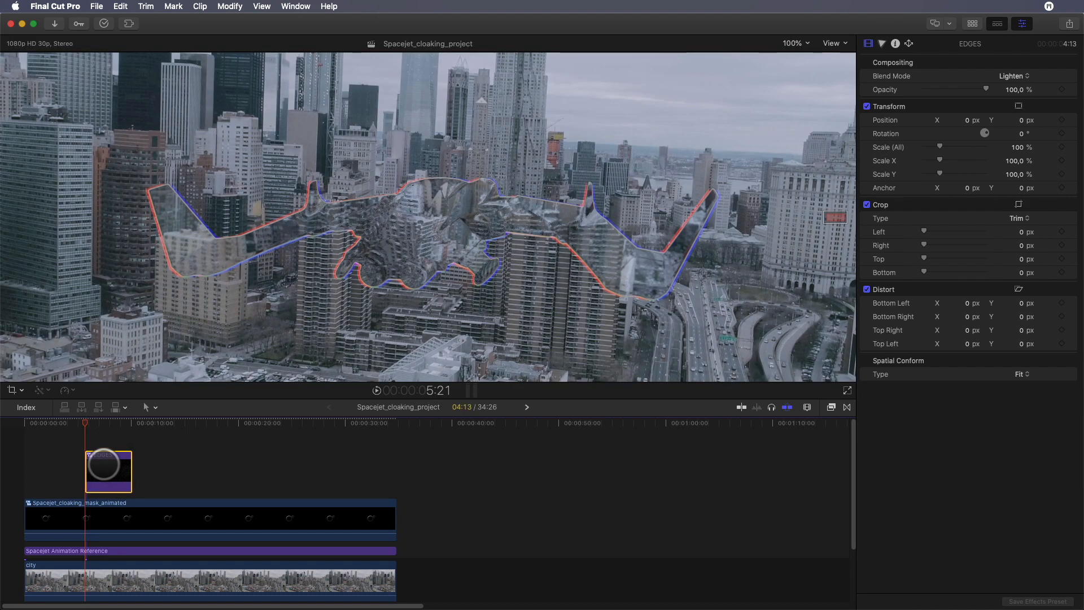
key("super+t")
left_click(28, 424)
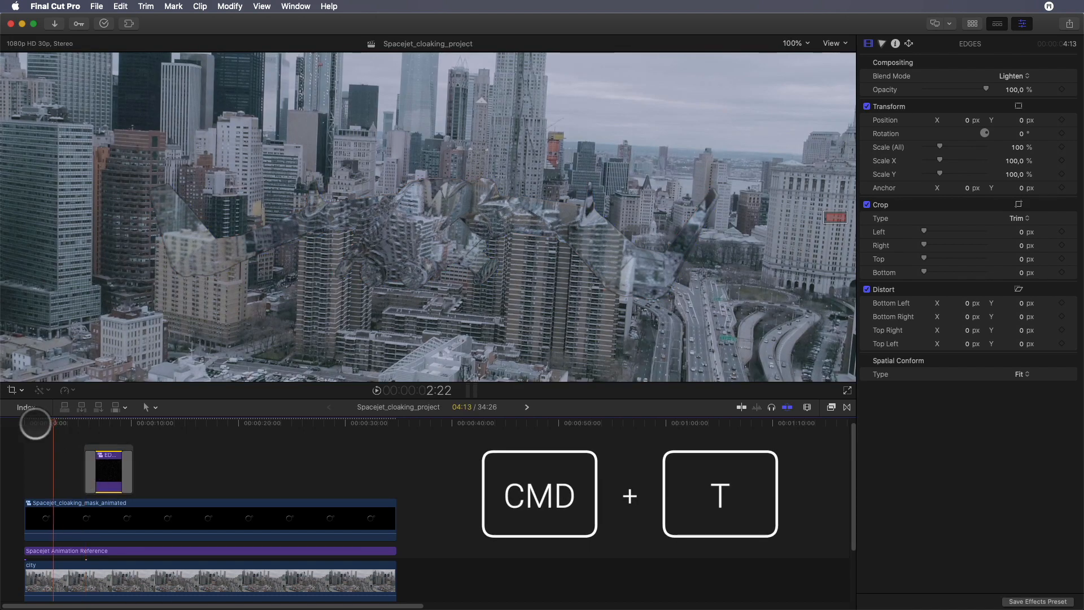
Preview the cloaking transition in the fitted viewer and set the EDGES clip's opacity to 43.25%.
left_click(796, 43)
left_click(801, 49)
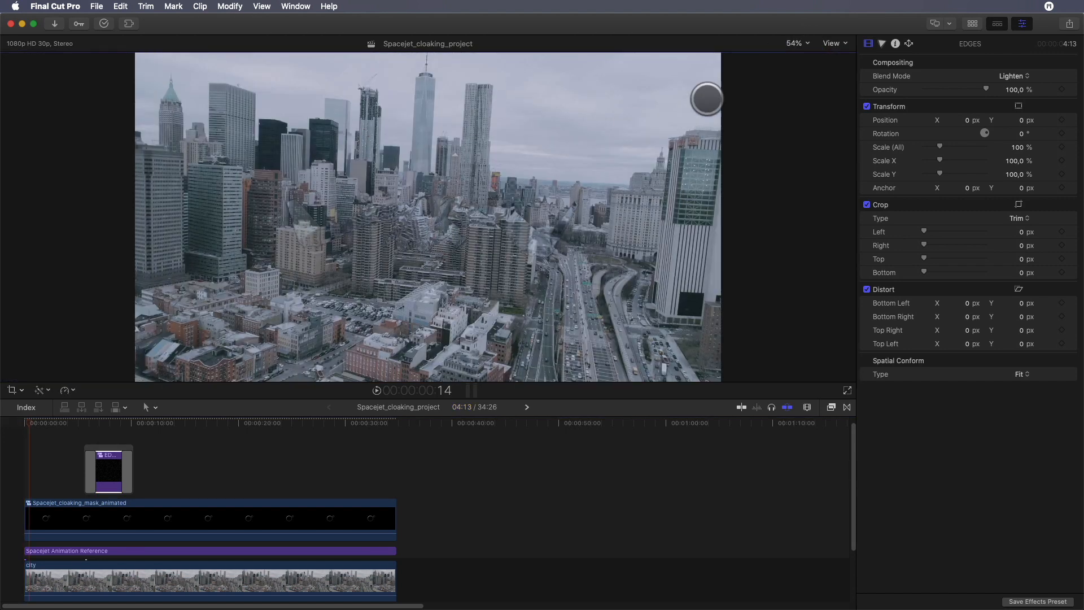
key("space")
left_click_drag(78, 423, 106, 421)
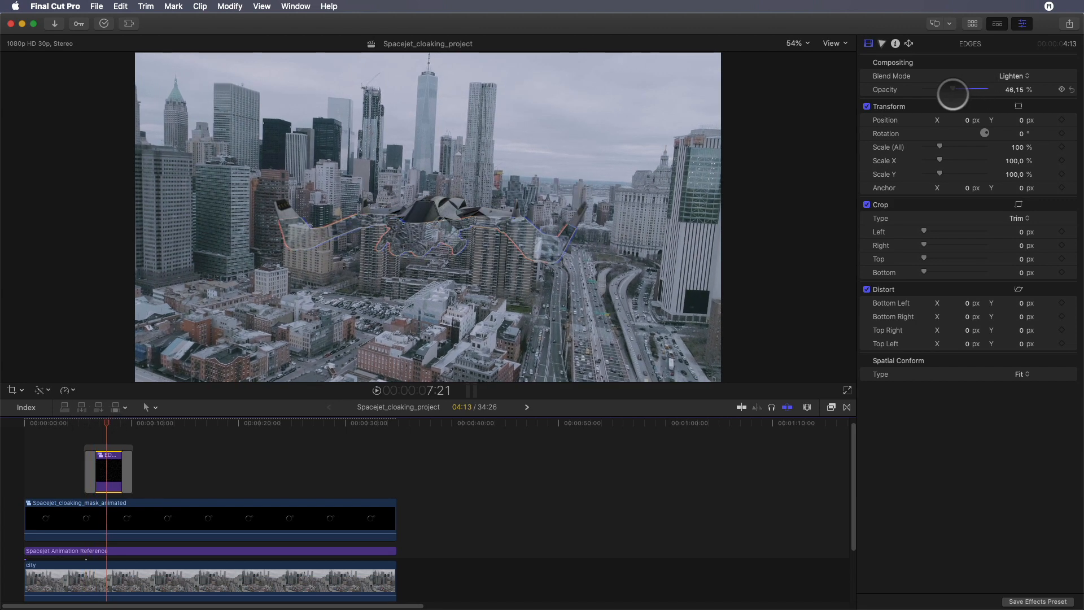
left_click_drag(70, 421, 105, 424)
Examine the faded edge outline and cloaked spacejet at 100% viewer zoom, and again with the whole frame fitted.
left_click(796, 44)
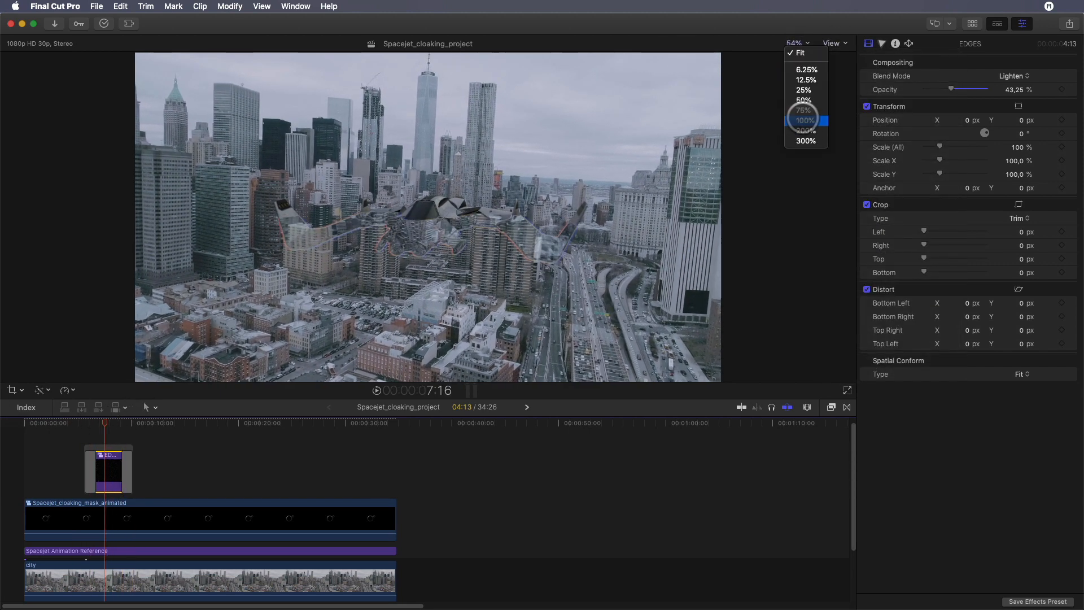
left_click(802, 115)
left_click(109, 422)
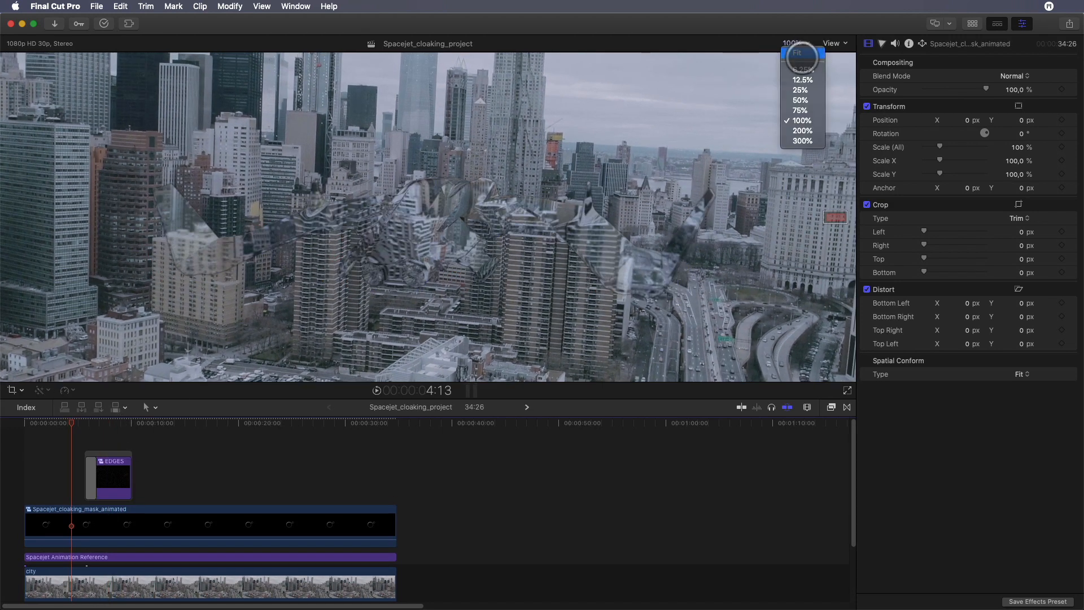
left_click(802, 57)
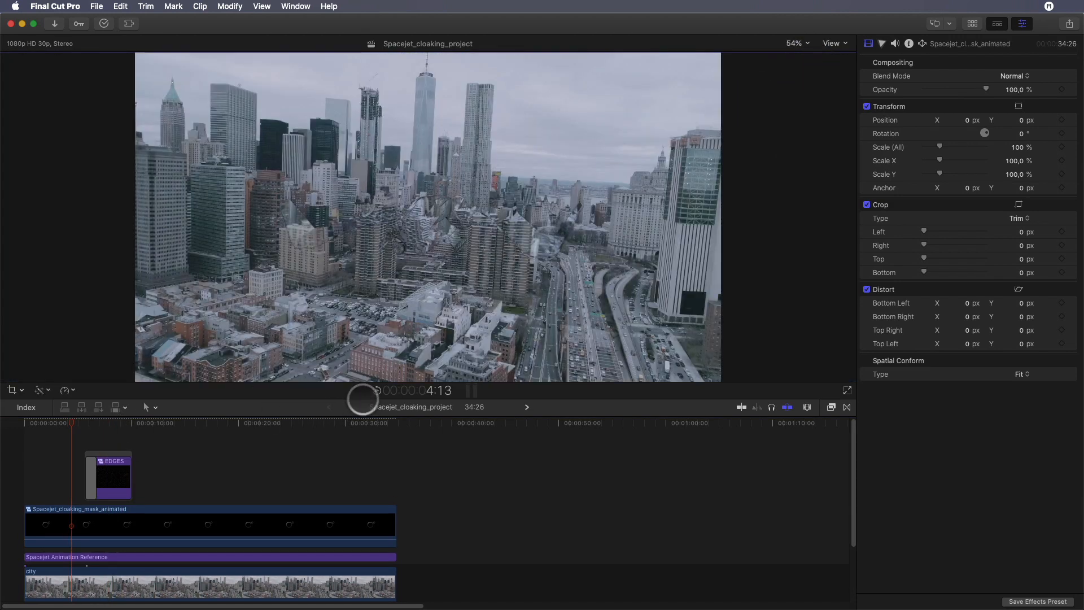
left_click_drag(362, 399, 363, 375)
mouse_move(76, 402)
left_mouse_down()
mouse_move(131, 410)
mouse_move(70, 419)
left_mouse_up()
Combine all four timeline clips into a compound clip named Spacejet_cloaking_CC in the VIDEOS event.
left_click_drag(146, 455, 279, 559)
right_click(280, 559)
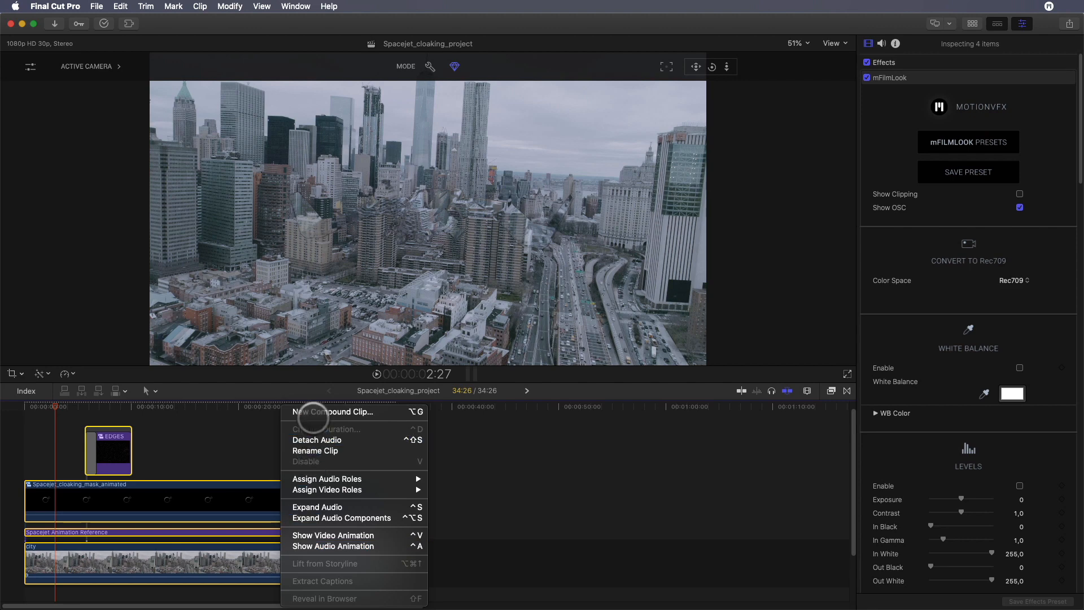
left_click(312, 412)
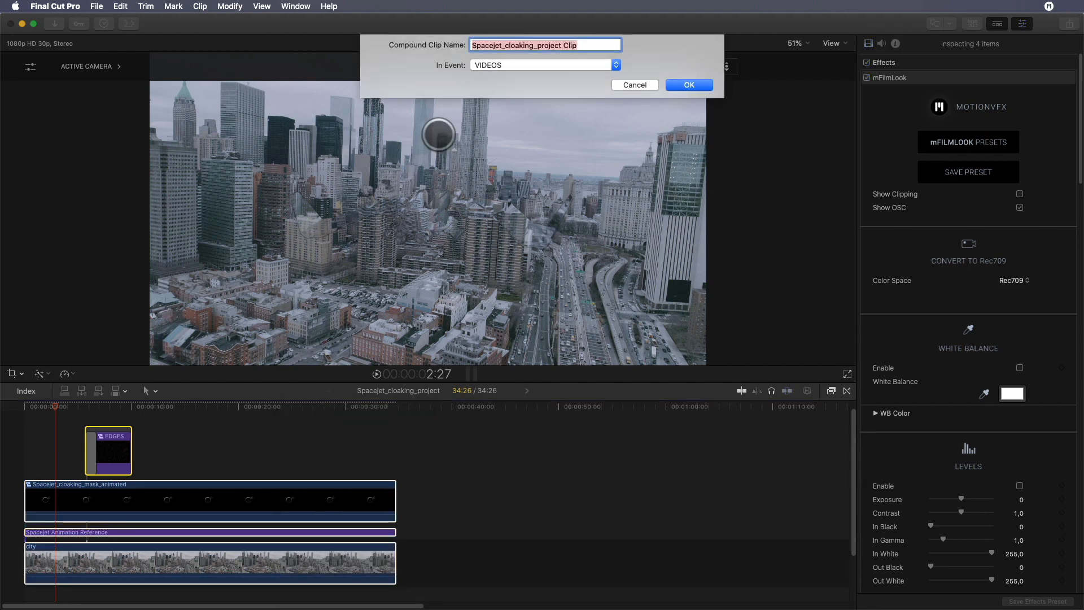
left_click_drag(537, 45, 593, 44)
key("Return")
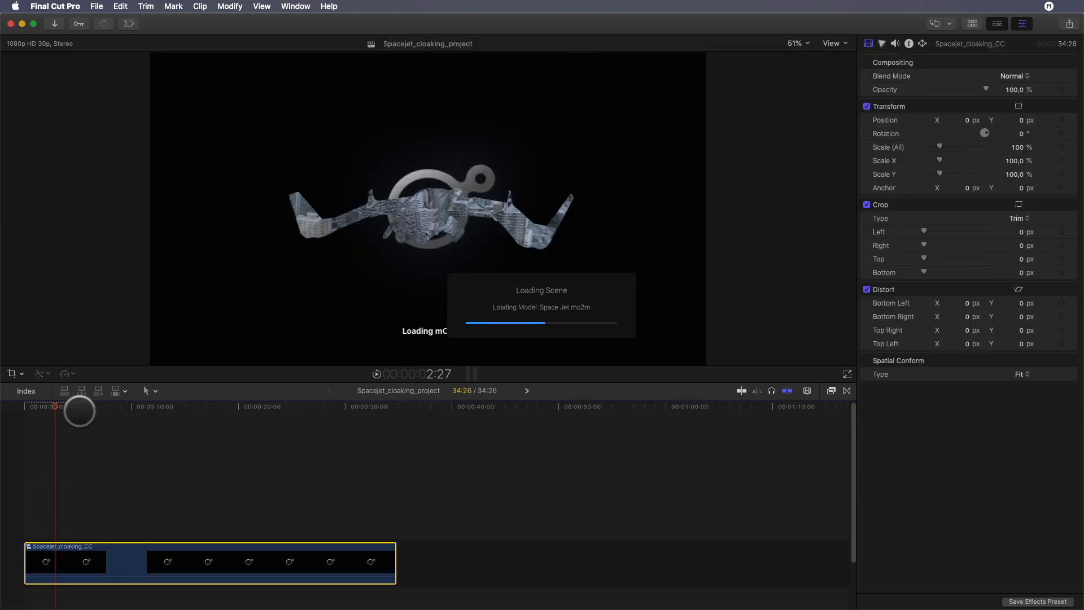
Apply the Frosty effect from the mFilmLook category to the Spacejet_cloaking_CC compound clip.
left_click(211, 414)
left_click(831, 391)
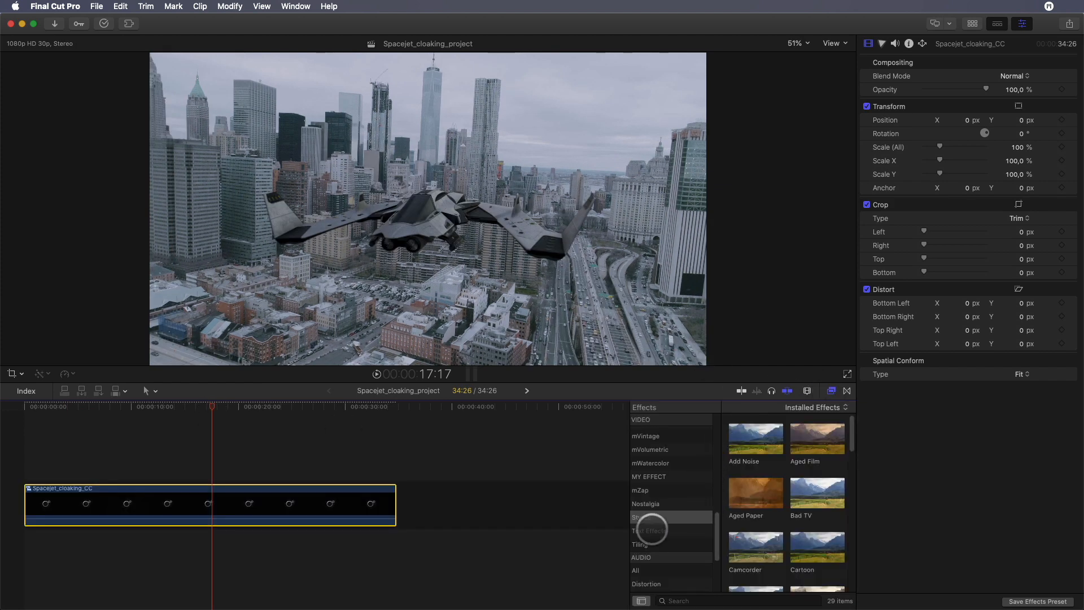
scroll(648, 525, "down", 3)
scroll(774, 525, "down", 10)
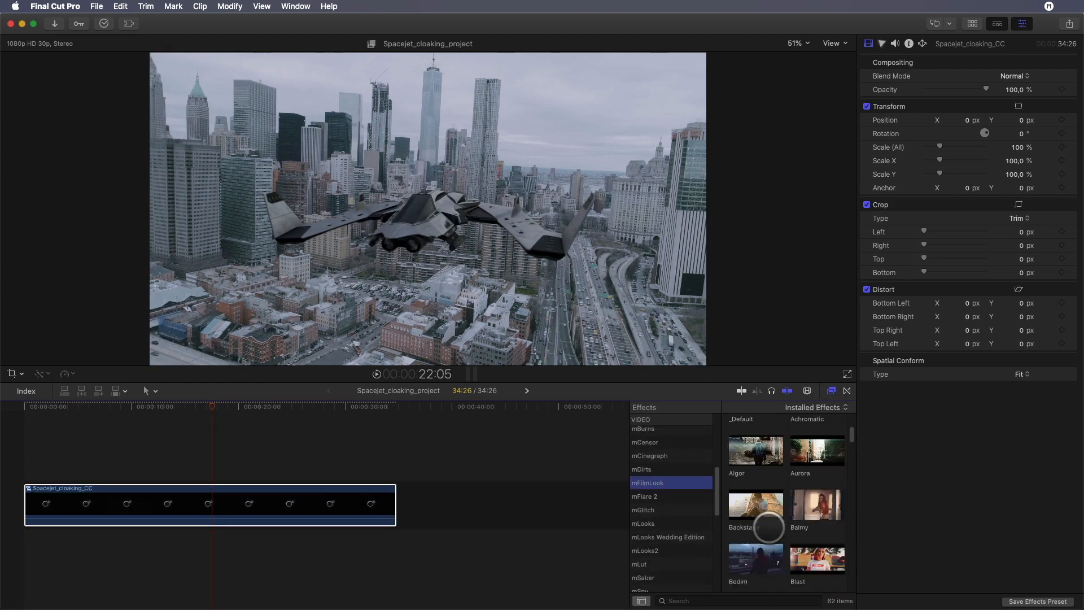
scroll(768, 528, "down", 3)
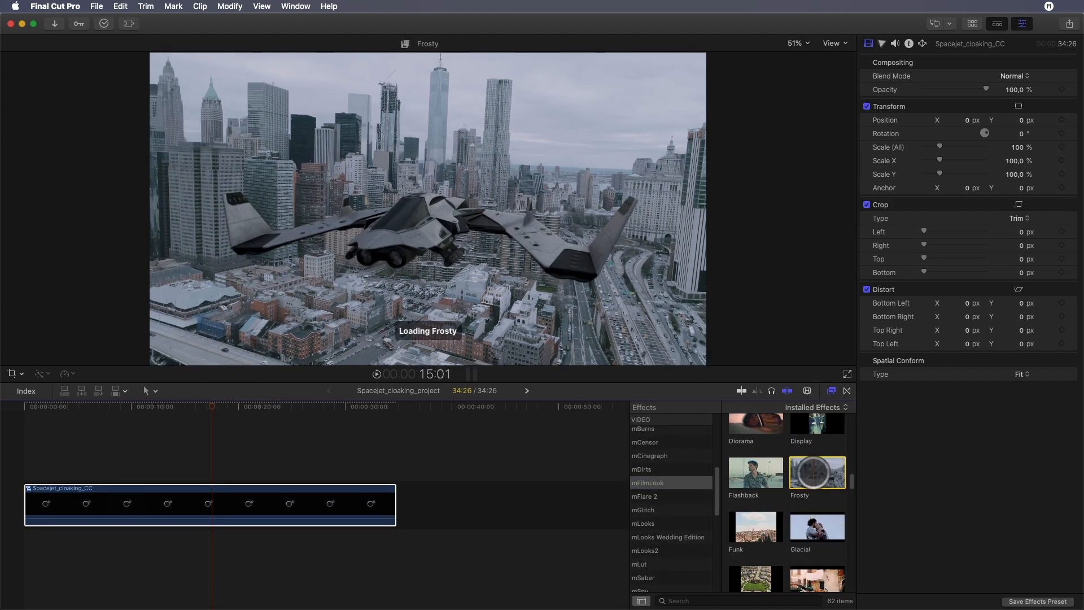
left_click_drag(818, 472, 265, 504)
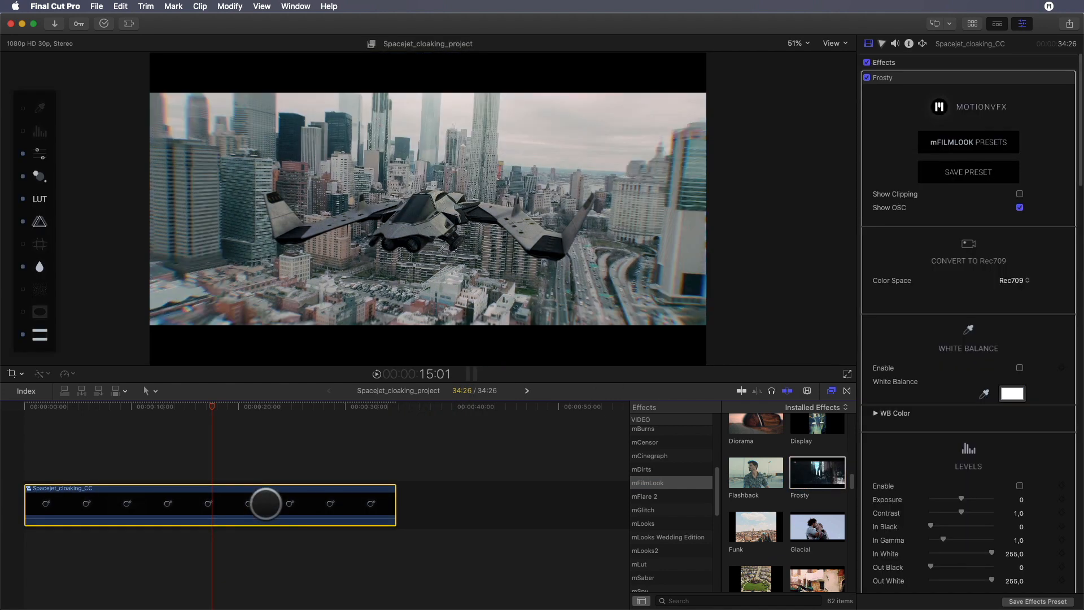
Set the Frosty effect's aberration intensity to 0.9 and preview the graded clip along the timeline.
scroll(924, 458, "down", 8)
scroll(925, 458, "down", 10)
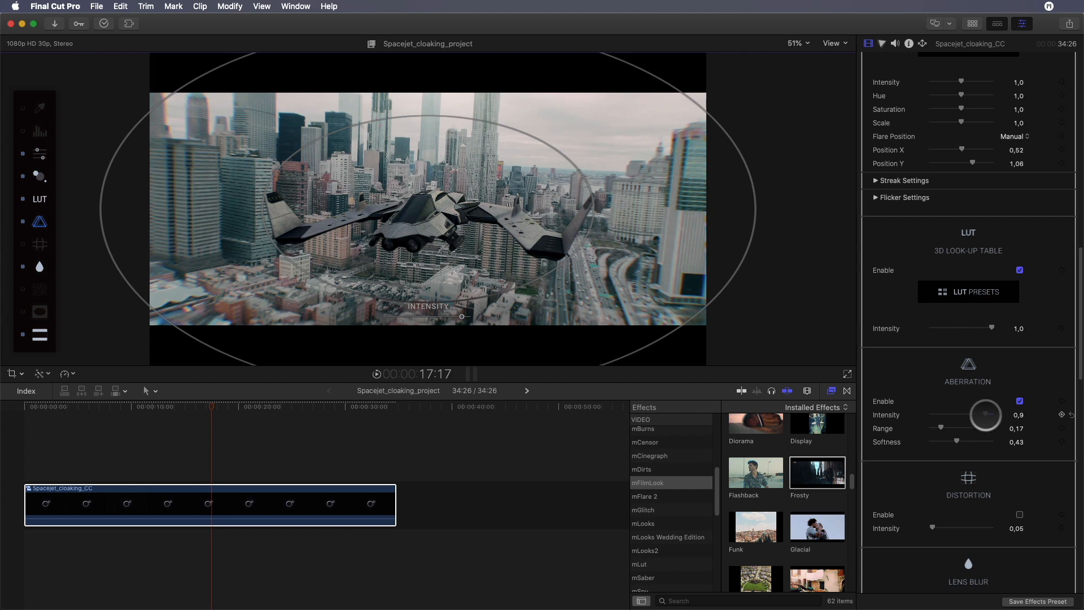
left_click_drag(208, 407, 30, 416)
left_click_drag(150, 403, 320, 408)
Hide the effects browser and the inspector, and enlarge the viewer to review the graded shot.
left_click(831, 390)
left_click(1022, 26)
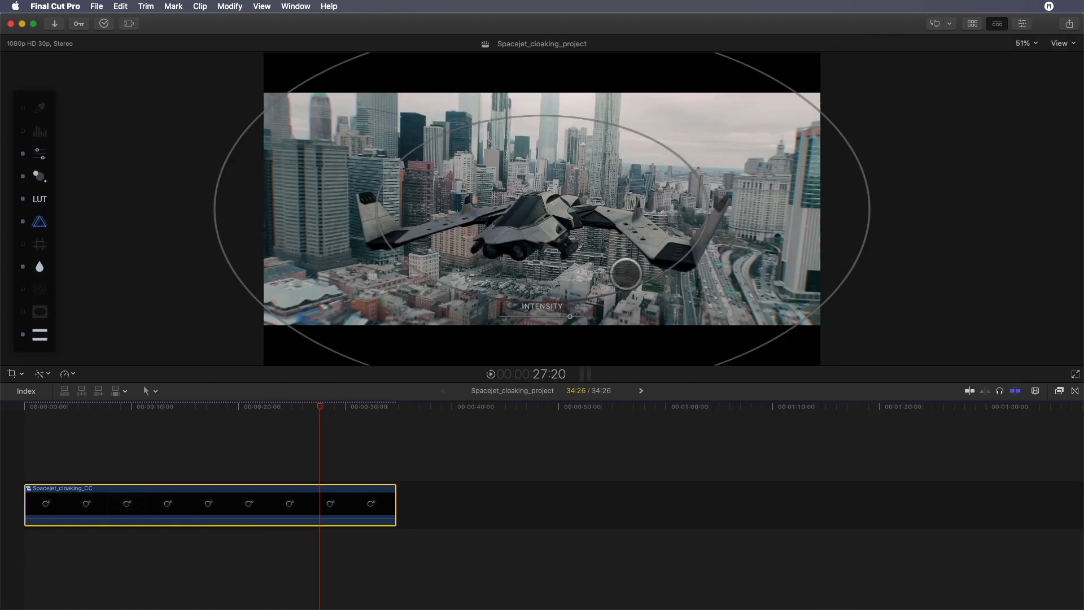
left_click_drag(479, 382, 477, 491)
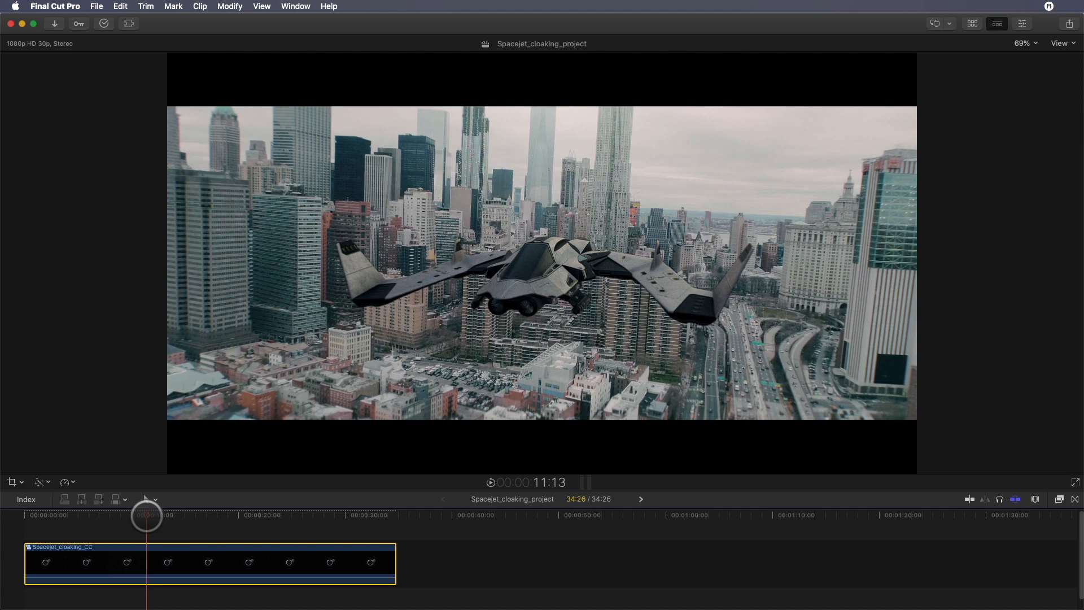
Switch to the web browser showing the mO² plugin product page.
key("ctrl+Right")
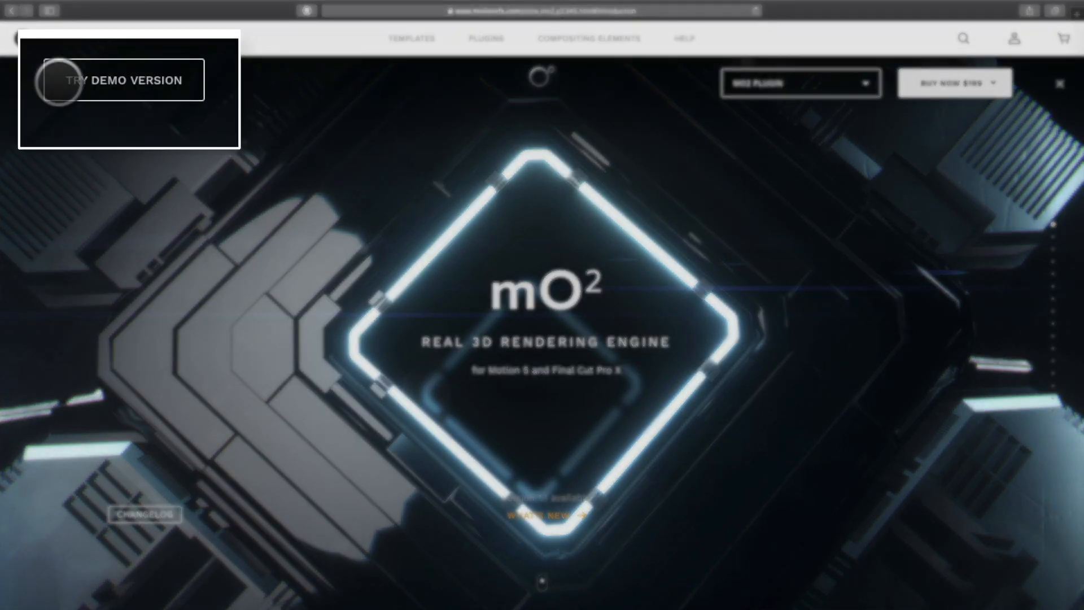